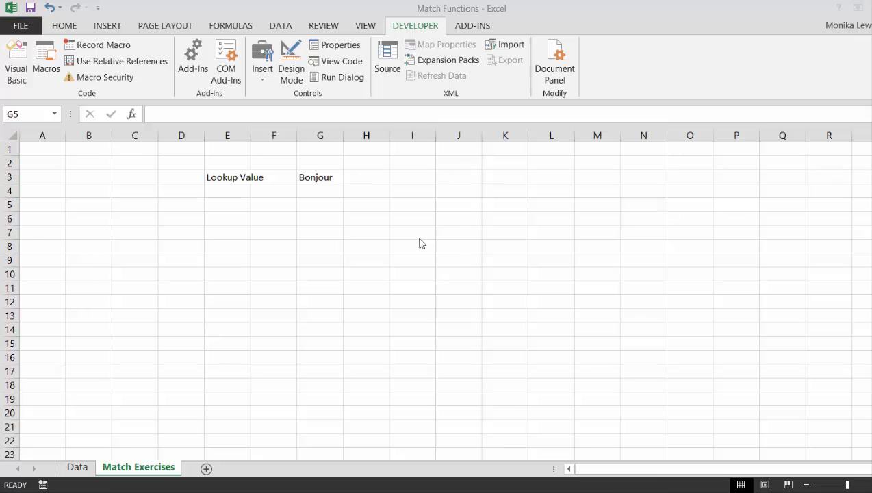
Step: Look over the match formulas on the Data sheet and the lookup value on the Match Exercises sheet
{"action": "key", "text": "alt+Tab"}
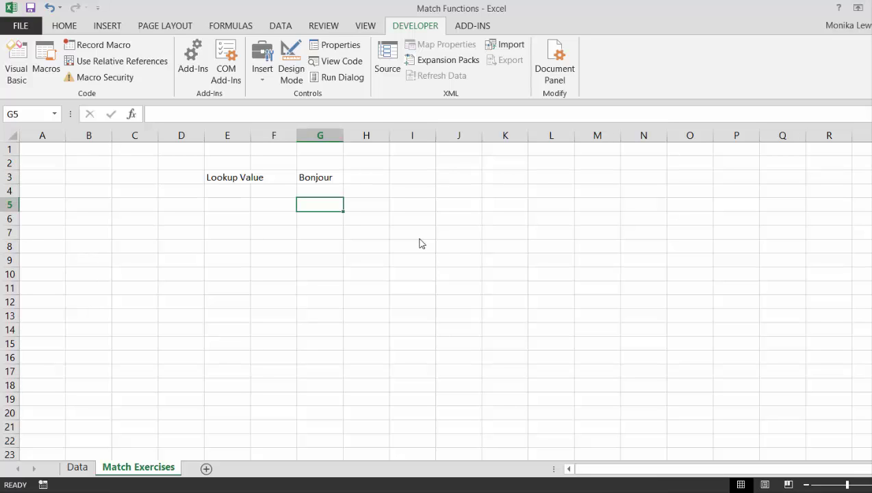
{"action": "key", "text": "ctrl+Page_Up"}
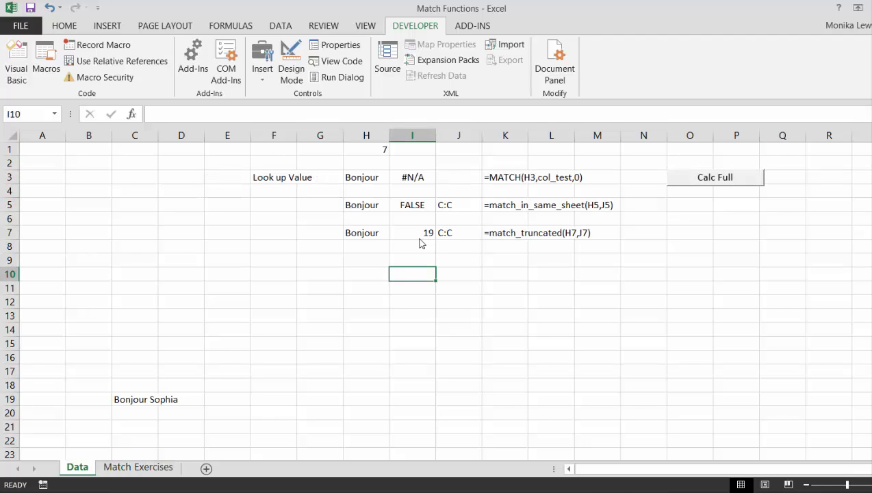
{"action": "key", "text": "ctrl+Page_Down"}
{"action": "key", "text": "ctrl+Page_Up"}
{"action": "key", "text": "ctrl+Page_Down"}
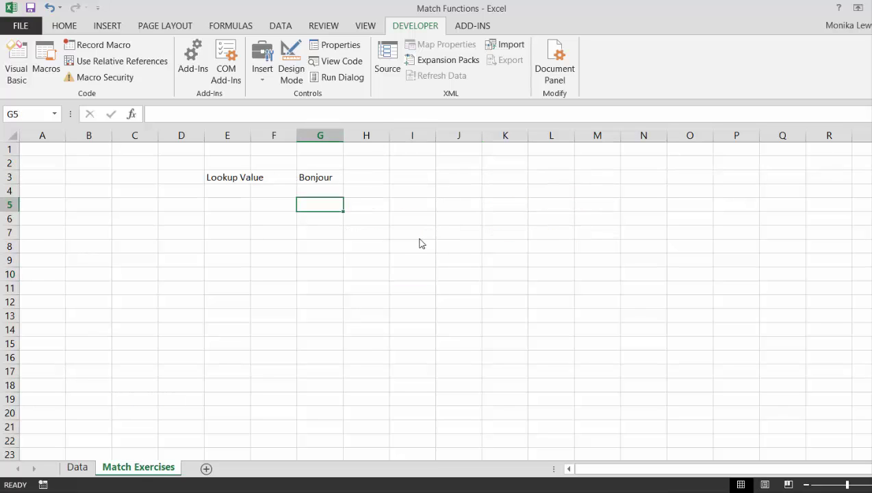
{"action": "key", "text": "Up"}
{"action": "key", "text": "Up"}
{"action": "key", "text": "Down"}
{"action": "key", "text": "Down"}
Step: Switch to the Visual Basic editor and review the code of the match functions in Module1
{"action": "mouse_move", "coordinate": [182, 487]}
{"action": "mouse_move", "coordinate": [140, 426]}
{"action": "left_click", "coordinate": [90, 350]}
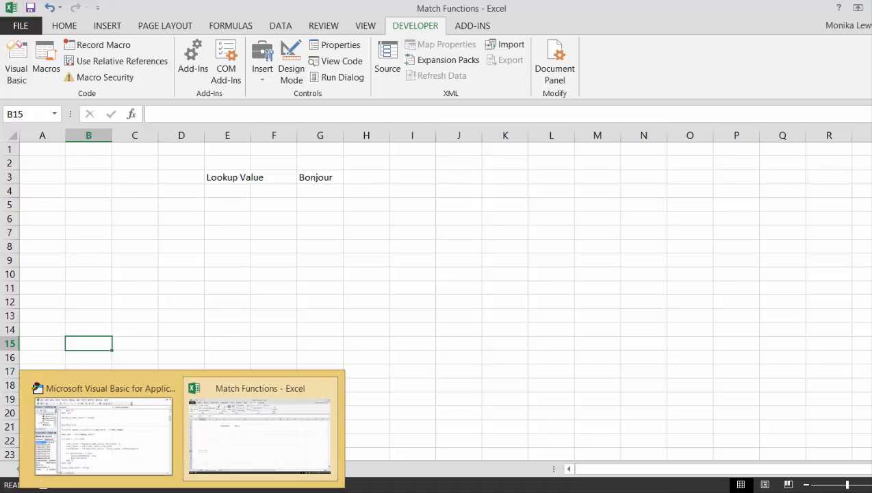
{"action": "left_click", "coordinate": [97, 441]}
{"action": "key", "text": "Up"}
{"action": "key", "text": "Up"}
{"action": "key", "text": "Up"}
{"action": "key", "text": "Up"}
{"action": "key", "text": "Up"}
{"action": "key", "text": "Up"}
{"action": "key", "text": "Up"}
{"action": "key", "text": "Up"}
{"action": "key", "text": "Up"}
{"action": "key", "text": "Up"}
{"action": "key", "text": "Up"}
{"action": "key", "text": "Up"}
{"action": "key", "text": "Up"}
{"action": "key", "text": "Up"}
{"action": "key", "text": "Up"}
{"action": "key", "text": "Up"}
{"action": "key", "text": "Up"}
{"action": "key", "text": "Up"}
{"action": "key", "text": "Up"}
{"action": "key", "text": "Up"}
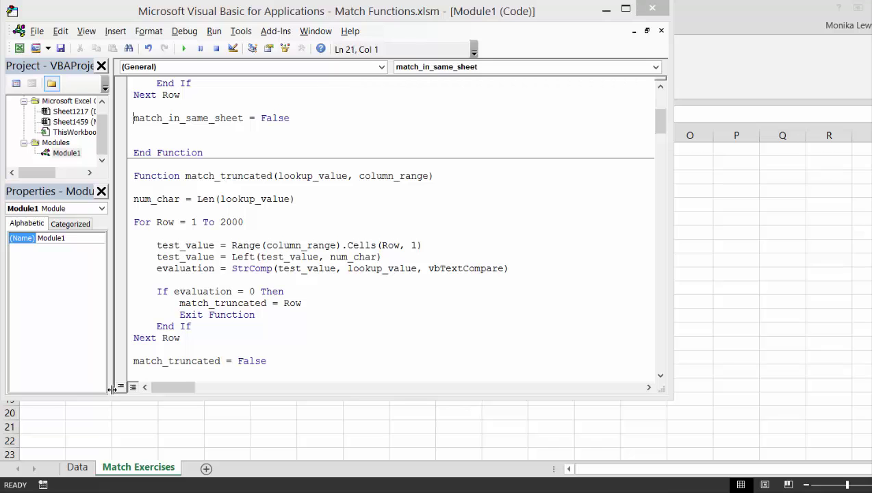
{"action": "key", "text": "Down"}
{"action": "key", "text": "Down"}
{"action": "key", "text": "Down"}
{"action": "key", "text": "Down"}
{"action": "key", "text": "Down"}
{"action": "key", "text": "Down"}
{"action": "key", "text": "Down"}
{"action": "key", "text": "Down"}
{"action": "key", "text": "Down"}
{"action": "key", "text": "Down"}
{"action": "key", "text": "Down"}
{"action": "key", "text": "Down"}
{"action": "key", "text": "Down"}
{"action": "key", "text": "Down"}
{"action": "key", "text": "Down"}
{"action": "key", "text": "Down"}
{"action": "key", "text": "Down"}
{"action": "key", "text": "Down"}
{"action": "key", "text": "Down"}
{"action": "key", "text": "Down"}
{"action": "key", "text": "Down"}
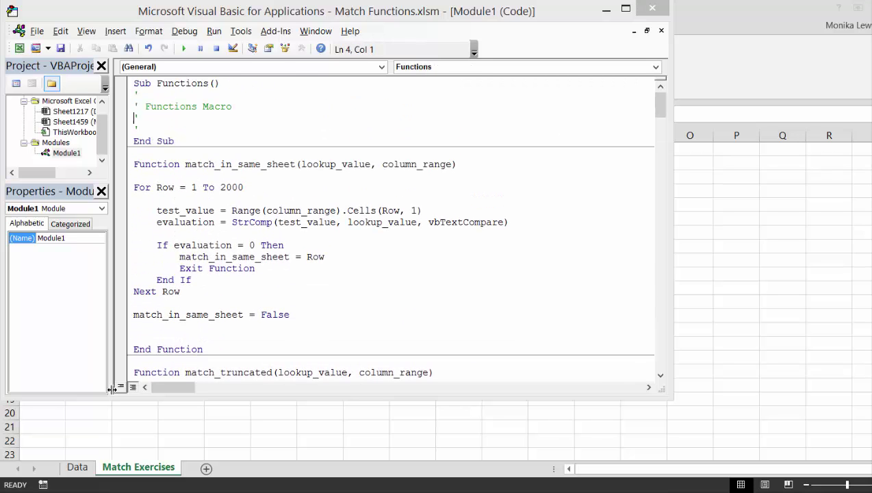
{"action": "key", "text": "Down"}
{"action": "key", "text": "Down"}
{"action": "key", "text": "Down"}
{"action": "key", "text": "Down"}
{"action": "key", "text": "Down"}
{"action": "key", "text": "Down"}
{"action": "key", "text": "Down"}
{"action": "key", "text": "Down"}
{"action": "key", "text": "Down"}
{"action": "key", "text": "Down"}
{"action": "key", "text": "Down"}
{"action": "key", "text": "Down"}
{"action": "key", "text": "Down"}
{"action": "key", "text": "Down"}
{"action": "key", "text": "Down"}
{"action": "key", "text": "Down"}
{"action": "key", "text": "Down"}
{"action": "key", "text": "Down"}
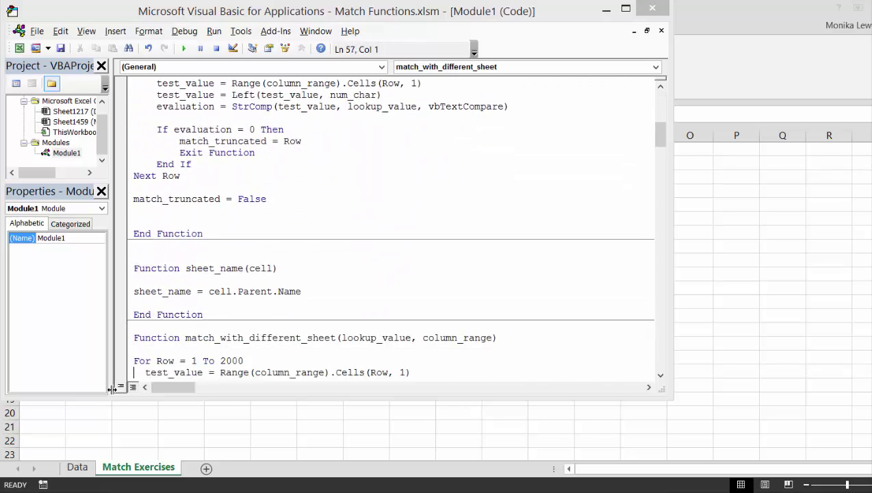
Step: Examine the sheet_name function in Module1, including its cell argument and the cell.Parent.Name assignment
{"action": "key", "text": "Up"}
{"action": "key", "text": "Up"}
{"action": "key", "text": "Up"}
{"action": "key", "text": "Up"}
{"action": "key", "text": "Up"}
{"action": "key", "text": "Up"}
{"action": "key", "text": "Up"}
{"action": "key", "text": "Up"}
{"action": "key", "text": "Up"}
{"action": "key", "text": "Up"}
{"action": "key", "text": "Up"}
{"action": "key", "text": "Up"}
{"action": "key", "text": "Up"}
{"action": "key", "text": "Up"}
{"action": "key", "text": "Up"}
{"action": "key", "text": "Down"}
{"action": "key", "text": "Down"}
{"action": "key", "text": "Down"}
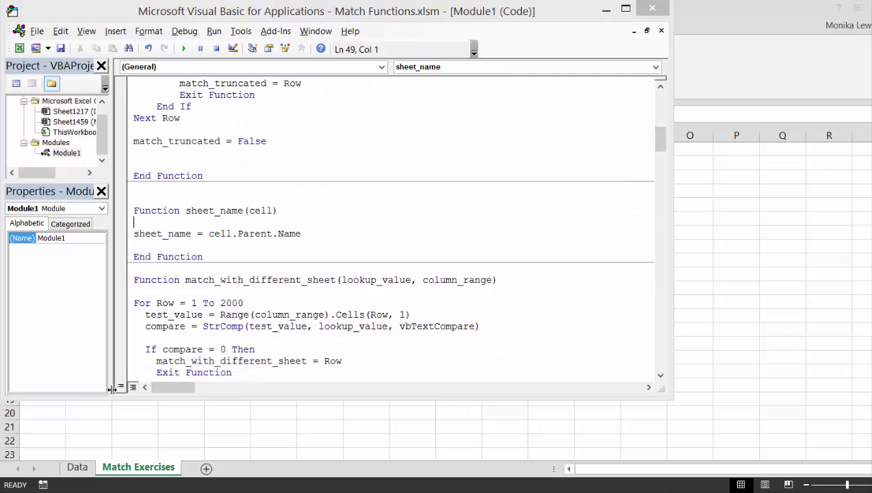
{"action": "key", "text": "Up"}
{"action": "key", "text": "Up"}
{"action": "key", "text": "Down"}
{"action": "key", "text": "Down"}
{"action": "key", "text": "Up"}
{"action": "key", "text": "Up"}
{"action": "key", "text": "Down"}
{"action": "key", "text": "Down"}
{"action": "key", "text": "Up"}
{"action": "key", "text": "Up"}
{"action": "key", "text": "End"}
{"action": "key", "text": "Left"}
{"action": "key", "text": "Left"}
{"action": "key", "text": "Left"}
{"action": "key", "text": "Left"}
{"action": "key", "text": "Down"}
{"action": "key", "text": "Down"}
{"action": "key", "text": "Left"}
{"action": "key", "text": "Left"}
{"action": "key", "text": "Left"}
{"action": "key", "text": "Left"}
{"action": "key", "text": "Right"}
{"action": "key", "text": "Down"}
{"action": "key", "text": "Down"}
{"action": "key", "text": "Up"}
{"action": "key", "text": "Up"}
{"action": "key", "text": "Up"}
Step: Switch back to Excel and enter the label "Sheet Name" in cell E5 of the Match Exercises sheet
{"action": "left_click", "coordinate": [712, 190]}
{"action": "key", "text": "Left"}
{"action": "key", "text": "Left"}
{"action": "key", "text": "Left"}
{"action": "key", "text": "Left"}
{"action": "key", "text": "Left"}
{"action": "key", "text": "Left"}
{"action": "key", "text": "Left"}
{"action": "key", "text": "Left"}
{"action": "key", "text": "Left"}
{"action": "key", "text": "Left"}
{"action": "key", "text": "Left"}
{"action": "key", "text": "Left"}
{"action": "key", "text": "Left"}
{"action": "key", "text": "Down"}
{"action": "key", "text": "Right"}
{"action": "key", "text": "Right"}
{"action": "key", "text": "Right"}
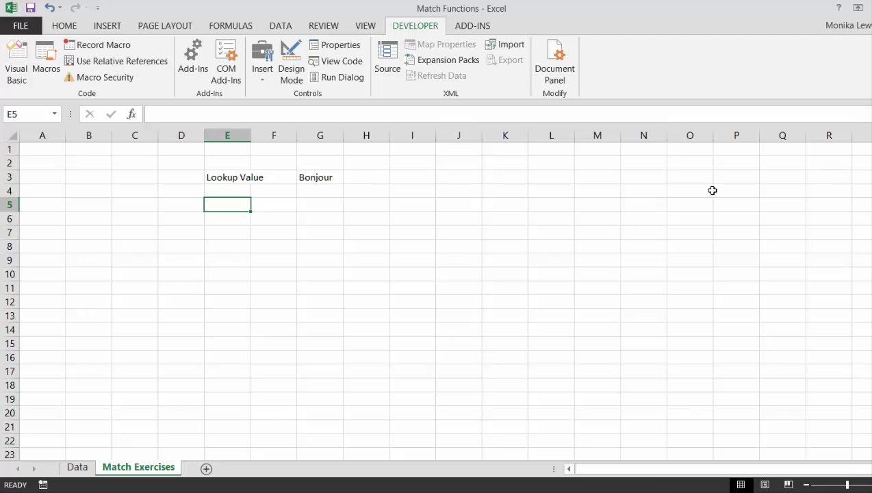
{"action": "key", "text": "Left"}
{"action": "key", "text": "Right"}
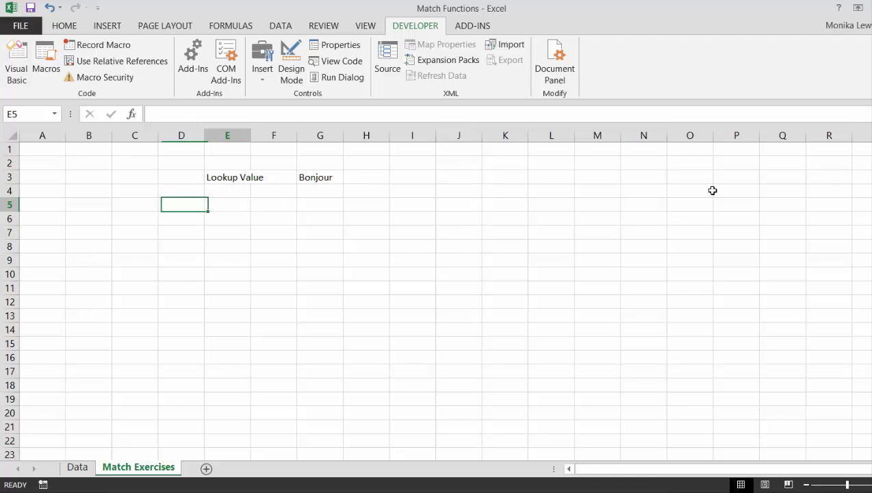
{"action": "type", "text": "Sheet Name"}
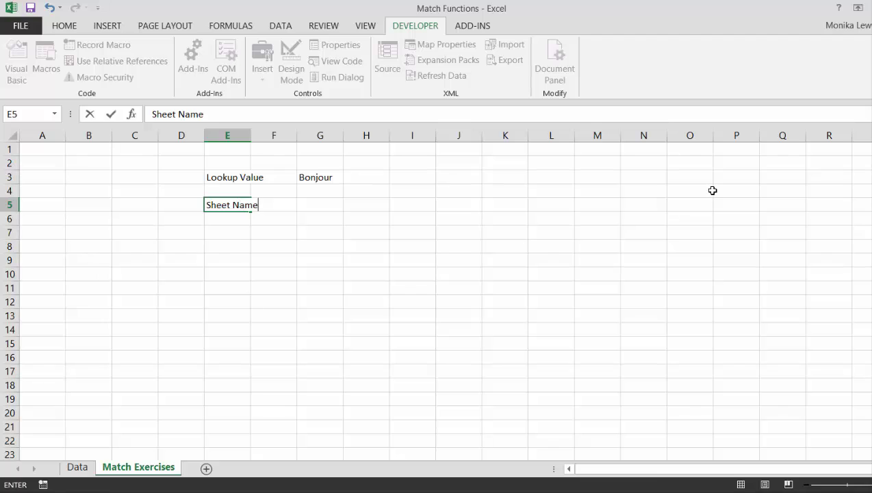
{"action": "key", "text": "Return"}
Step: Enter a sheet_name formula in cell G5 that references cell I13 of the Data sheet
{"action": "key", "text": "Up"}
{"action": "key", "text": "Right"}
{"action": "key", "text": "Right"}
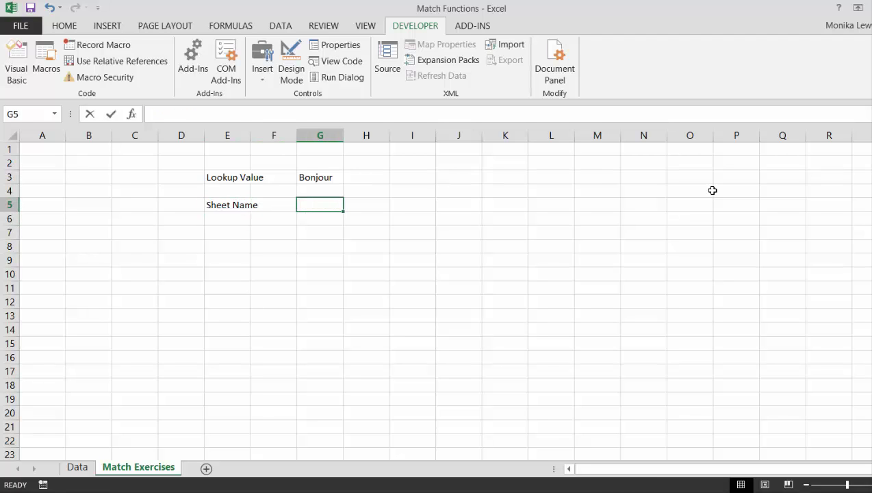
{"action": "type", "text": "=she"}
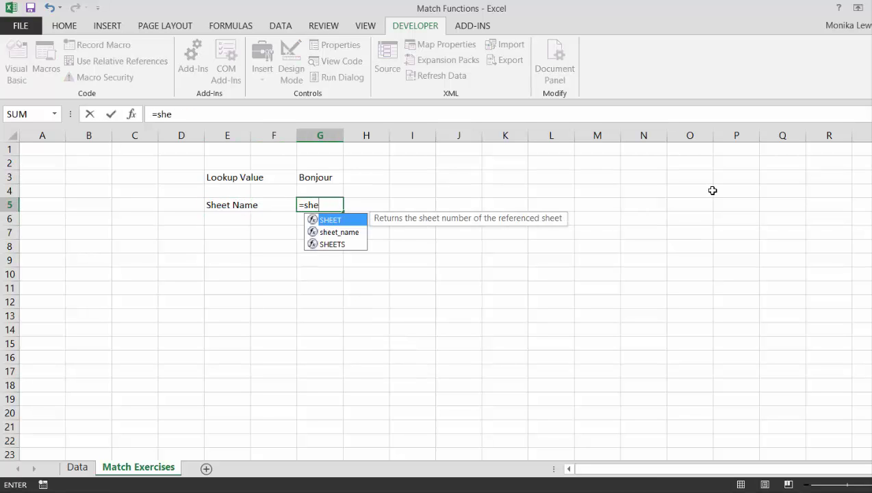
{"action": "key", "text": "Down"}
{"action": "key", "text": "Tab"}
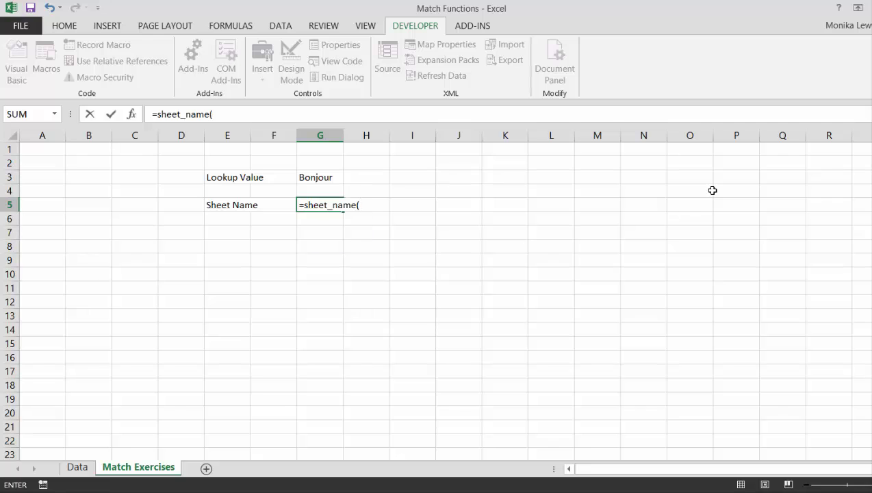
{"action": "key", "text": "ctrl+Page_Up"}
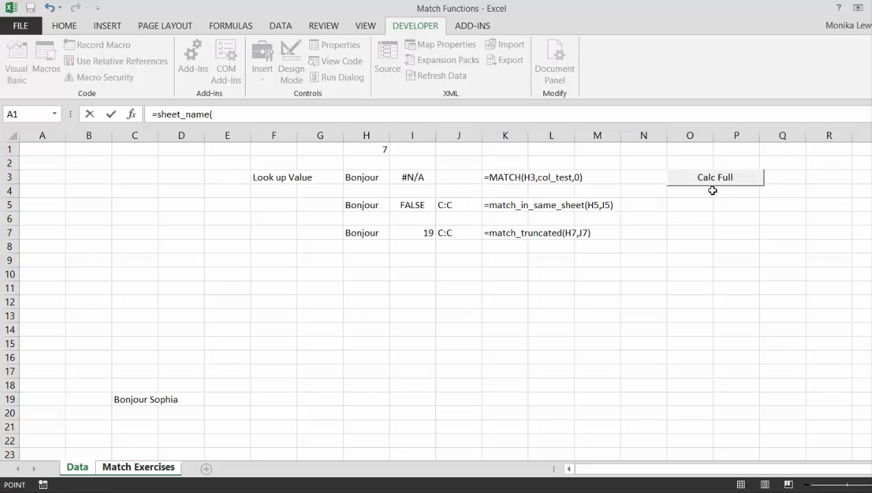
{"action": "left_click", "coordinate": [426, 310]}
{"action": "key", "text": "Return"}
{"action": "key", "text": "Up"}
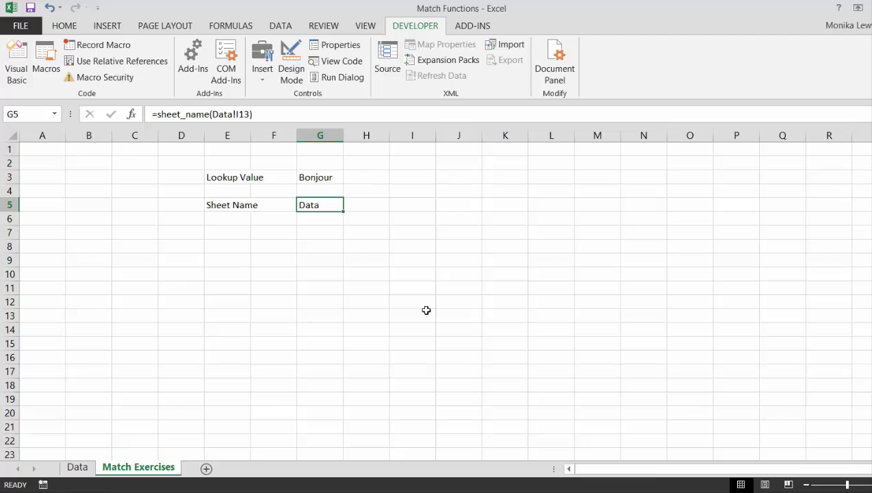
{"action": "key", "text": "Down"}
{"action": "key", "text": "Down"}
{"action": "key", "text": "Up"}
{"action": "key", "text": "Left"}
{"action": "key", "text": "Up"}
{"action": "key", "text": "Up"}
{"action": "key", "text": "Up"}
{"action": "key", "text": "Down"}
{"action": "key", "text": "Down"}
{"action": "key", "text": "Down"}
{"action": "key", "text": "Left"}
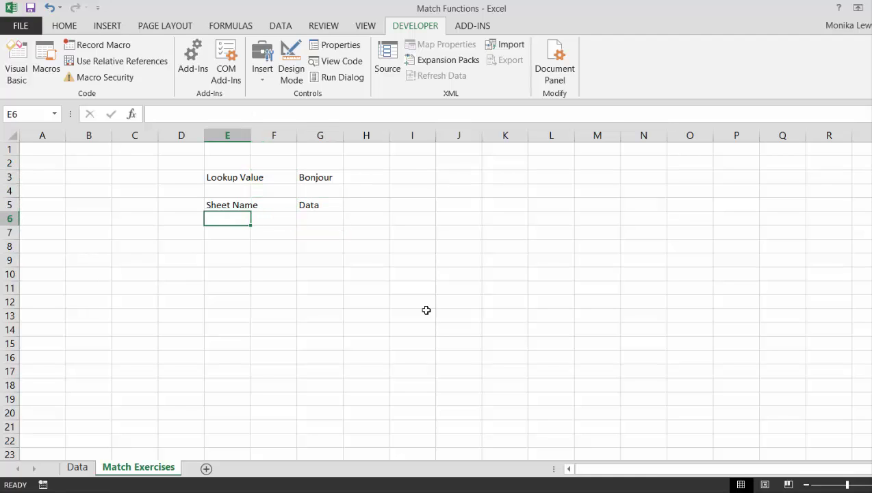
Step: Enter the label "Match with Indirect" in cell E7 of the Match Exercises sheet
{"action": "key", "text": "Right"}
{"action": "key", "text": "Right"}
{"action": "key", "text": "Up"}
{"action": "key", "text": "Up"}
{"action": "key", "text": "Up"}
{"action": "key", "text": "Down"}
{"action": "key", "text": "Down"}
{"action": "key", "text": "Down"}
{"action": "key", "text": "Down"}
{"action": "key", "text": "Left"}
{"action": "key", "text": "Left"}
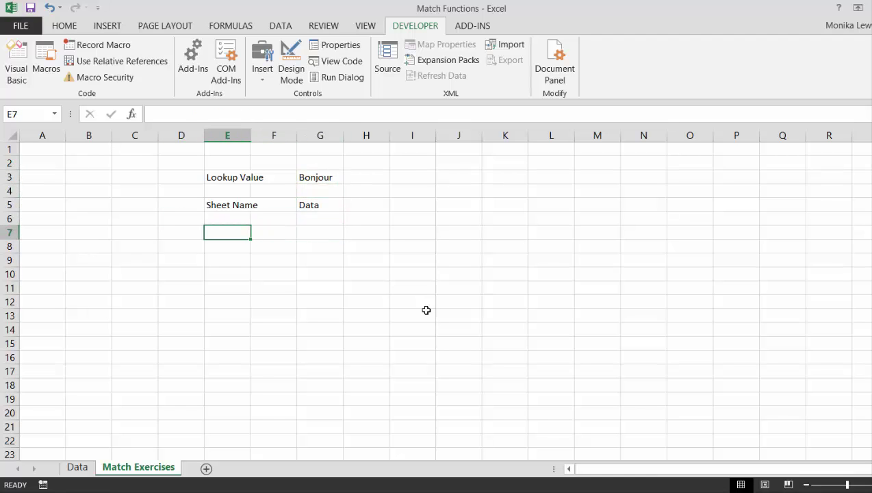
{"action": "type", "text": "Ma"}
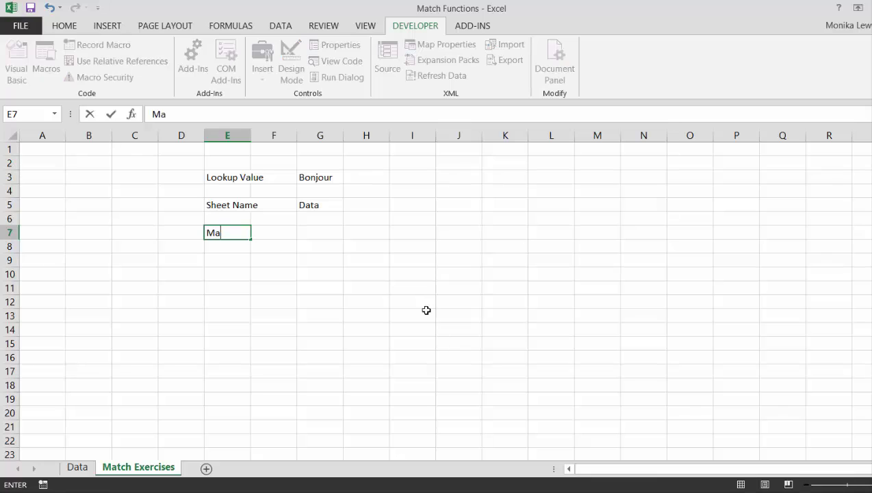
{"action": "type", "text": "tch with Indirect"}
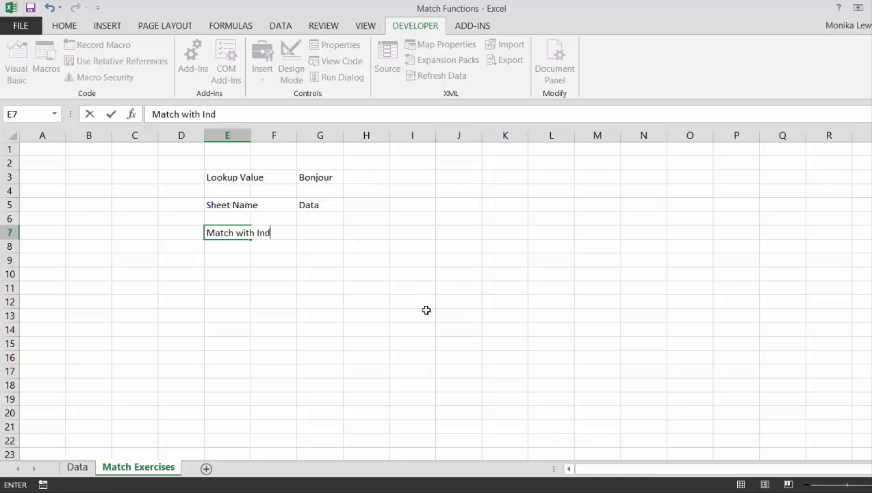
{"action": "key", "text": "Return"}
{"action": "key", "text": "Up"}
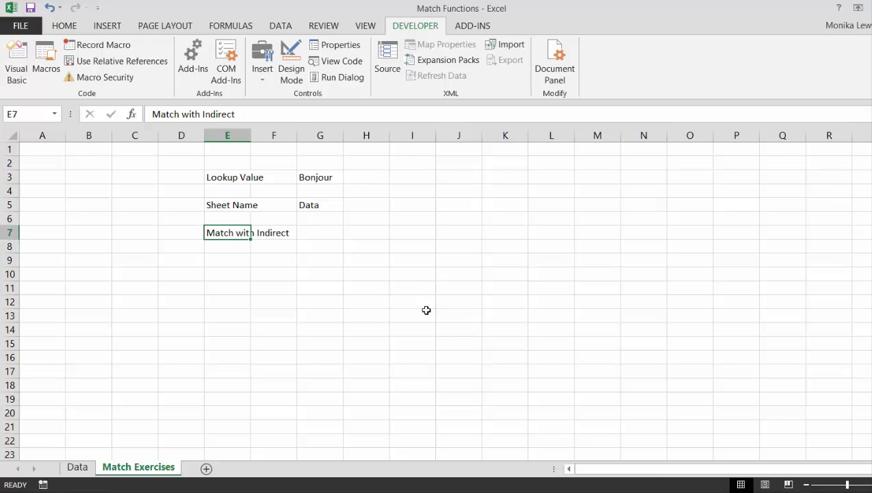
Step: Enter a MATCH formula in G7 that looks up G3 in column C of the Data sheet (col_test) with match type 0
{"action": "key", "text": "Right"}
{"action": "key", "text": "Right"}
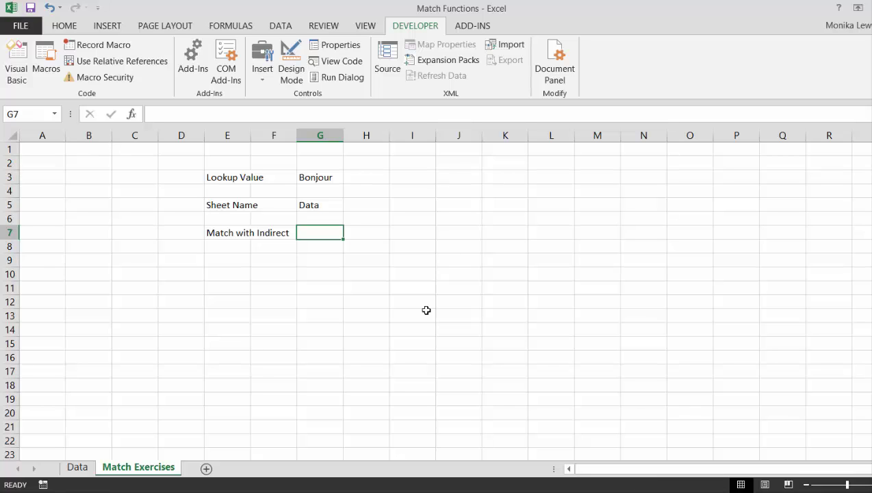
{"action": "type", "text": "="}
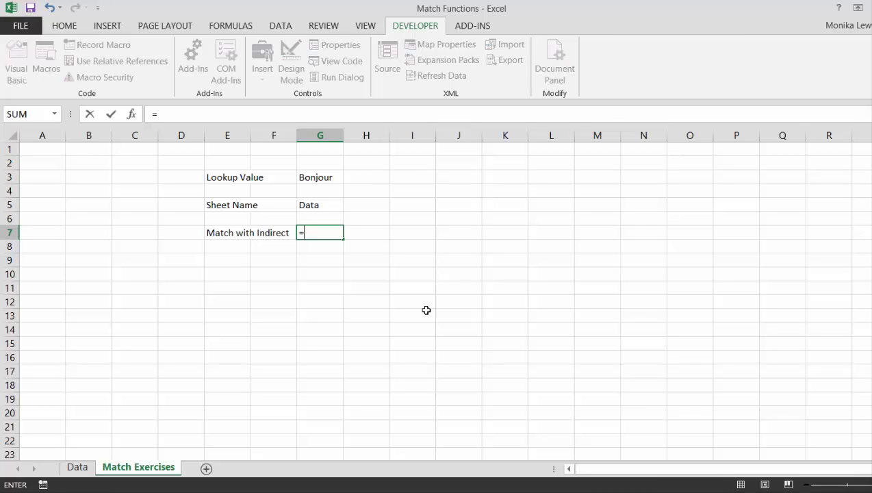
{"action": "type", "text": "m"}
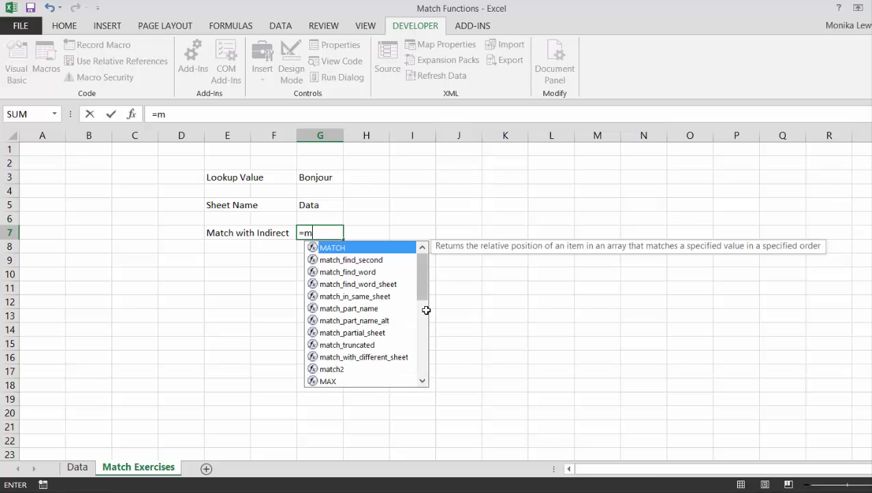
{"action": "key", "text": "Tab"}
{"action": "key", "text": "Up"}
{"action": "key", "text": "Up"}
{"action": "key", "text": "Up"}
{"action": "key", "text": "Up"}
{"action": "type", "text": ","}
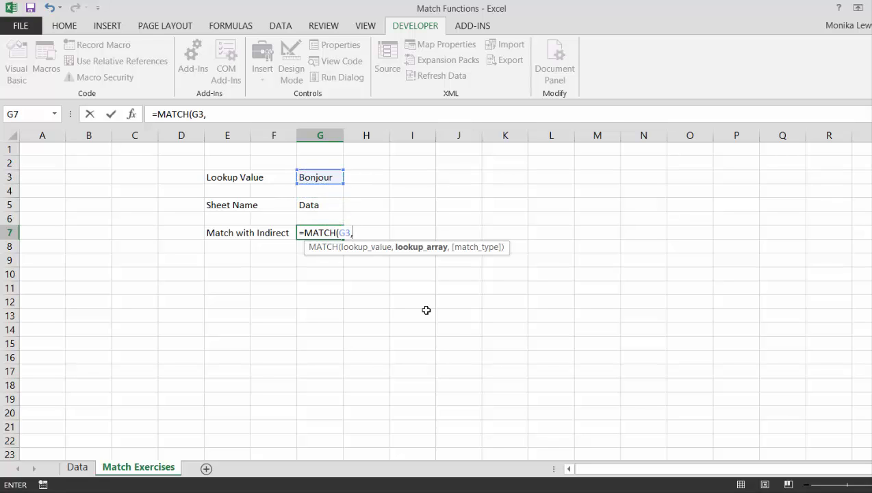
{"action": "key", "text": "ctrl+Page_Up"}
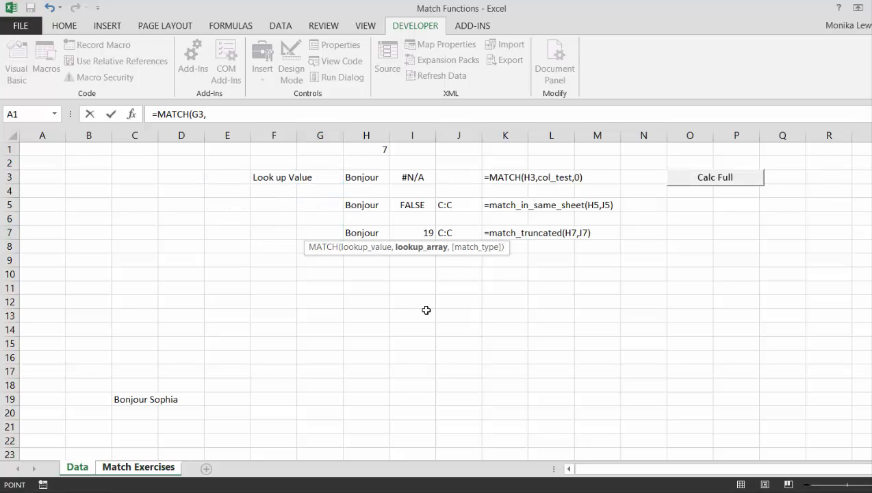
{"action": "left_click", "coordinate": [126, 134]}
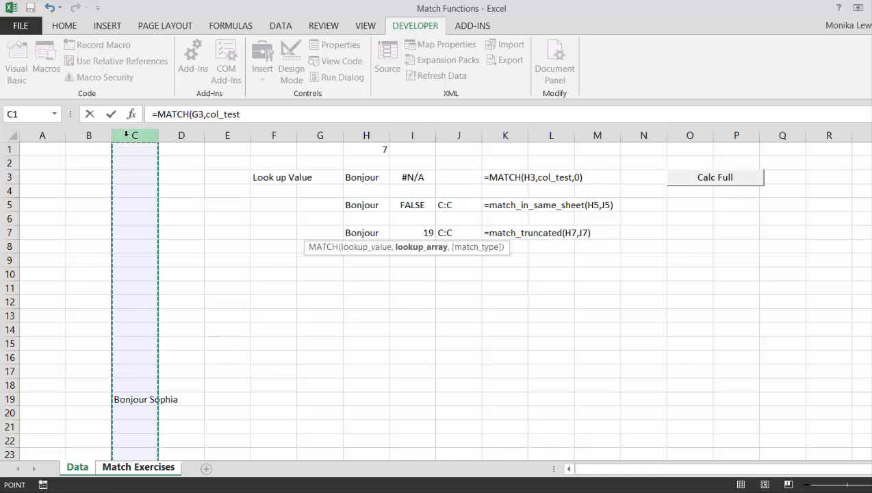
{"action": "type", "text": ",0"}
{"action": "key", "text": "Return"}
{"action": "key", "text": "Up"}
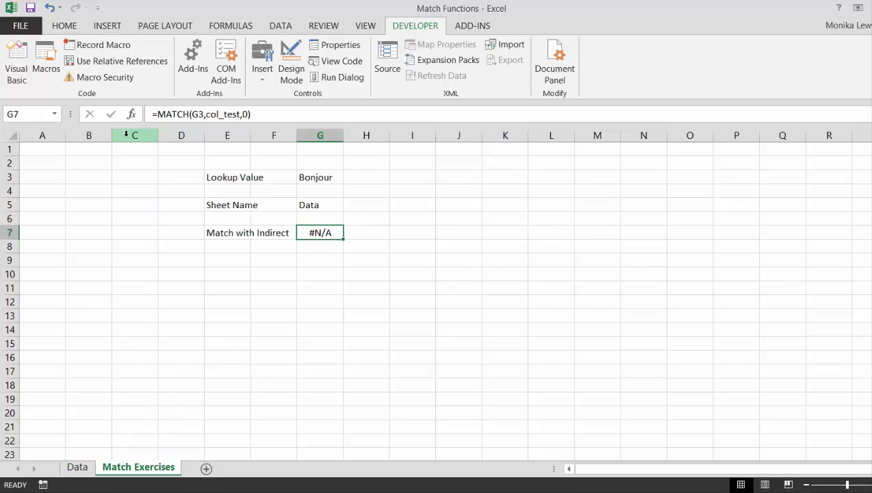
{"action": "key", "text": "F2"}
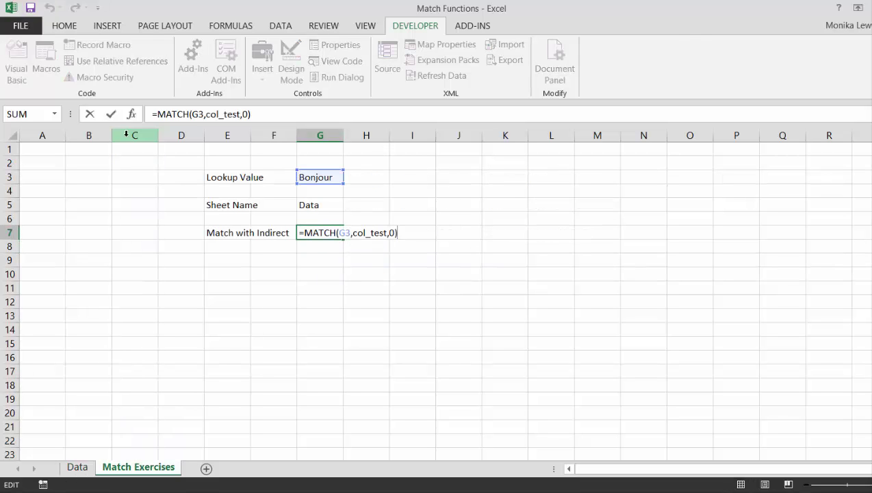
{"action": "key", "text": "Return"}
{"action": "key", "text": "Up"}
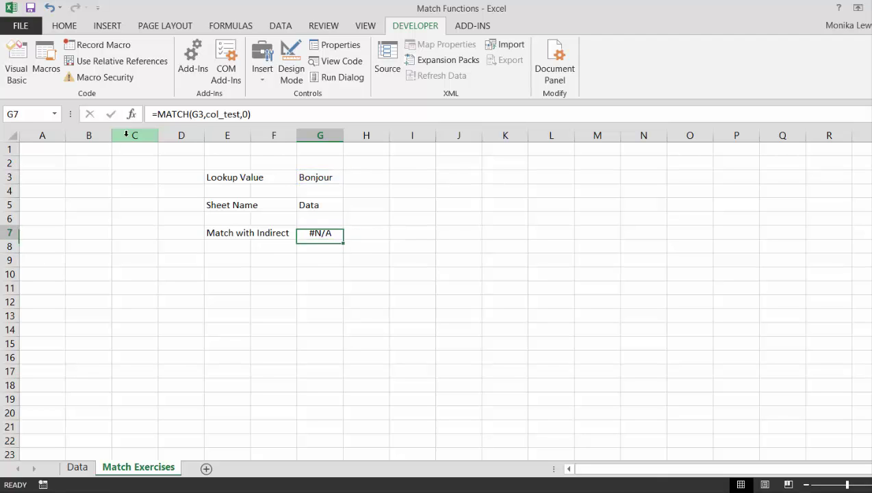
Step: Enter "Bonjour" in cell C15 of the Data sheet and return to the Match Exercises sheet
{"action": "key", "text": "ctrl+Page_Up"}
{"action": "key", "text": "Left"}
{"action": "key", "text": "Left"}
{"action": "key", "text": "Left"}
{"action": "key", "text": "Left"}
{"action": "key", "text": "Left"}
{"action": "key", "text": "Left"}
{"action": "key", "text": "Down"}
{"action": "key", "text": "Down"}
{"action": "key", "text": "Down"}
{"action": "key", "text": "Down"}
{"action": "key", "text": "Down"}
{"action": "type", "text": "Bo"}
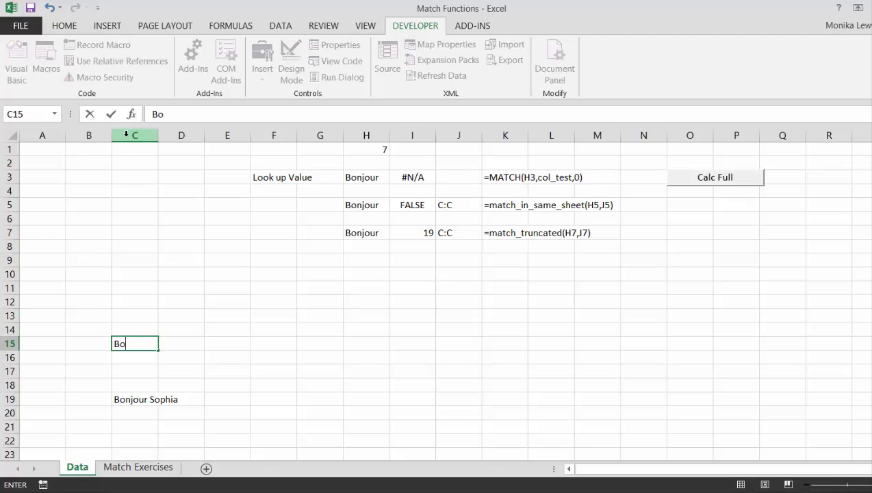
{"action": "type", "text": "njour"}
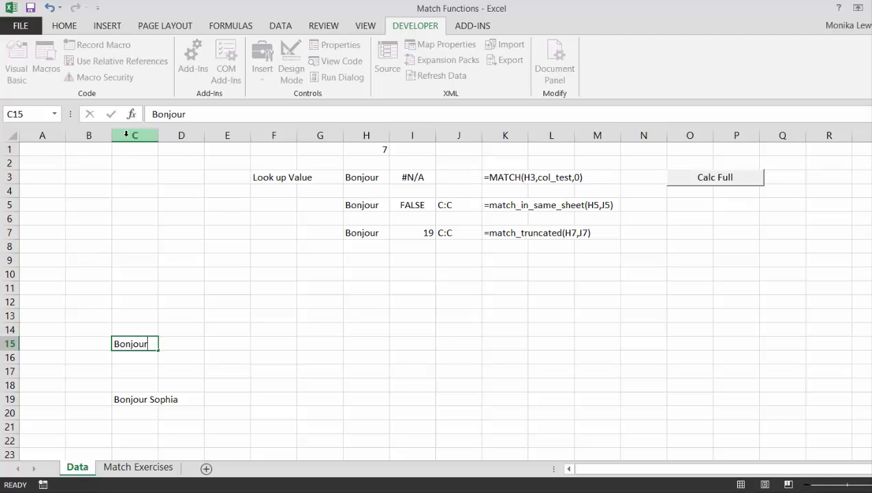
{"action": "key", "text": "Return"}
{"action": "key", "text": "Up"}
{"action": "key", "text": "ctrl+Page_Down"}
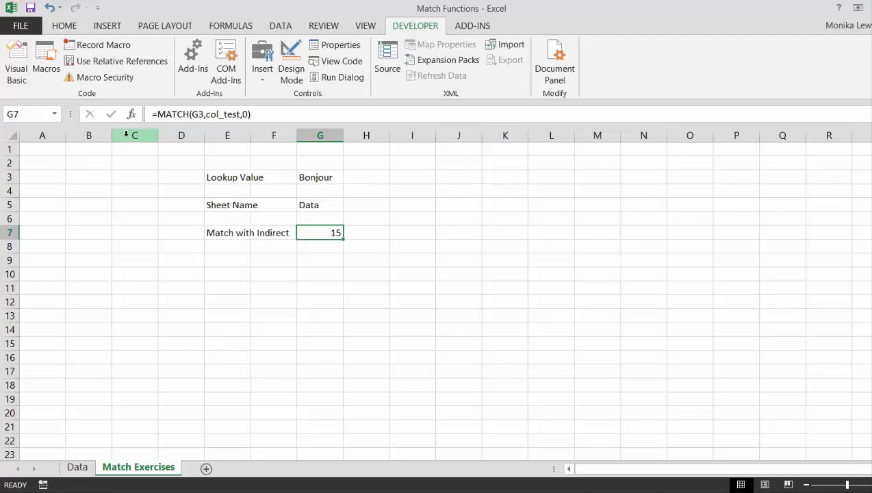
{"action": "key", "text": "ctrl+Page_Up"}
{"action": "key", "text": "ctrl+Page_Down"}
{"action": "key", "text": "F2"}
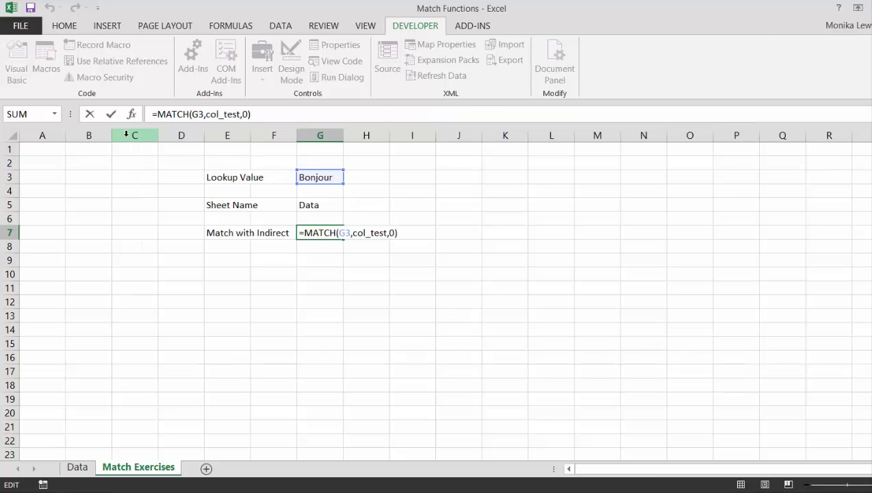
{"action": "key", "text": "ctrl+Return"}
{"action": "key", "text": "F2"}
{"action": "key", "text": "ctrl+Return"}
Step: Try to replace col_test in the G7 formula by picking column C of the Data sheet again, with match type 0
{"action": "key", "text": "F2"}
{"action": "key", "text": "BackSpace"}
{"action": "key", "text": "BackSpace"}
{"action": "key", "text": "BackSpace"}
{"action": "key", "text": "BackSpace"}
{"action": "key", "text": "BackSpace"}
{"action": "key", "text": "BackSpace"}
{"action": "key", "text": "BackSpace"}
{"action": "key", "text": "BackSpace"}
{"action": "key", "text": "BackSpace"}
{"action": "key", "text": "BackSpace"}
{"action": "key", "text": "BackSpace"}
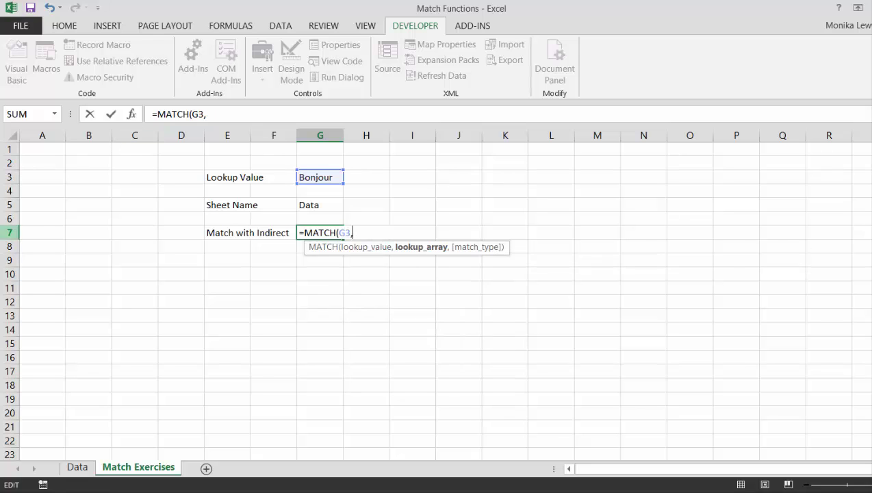
{"action": "left_click", "coordinate": [83, 470]}
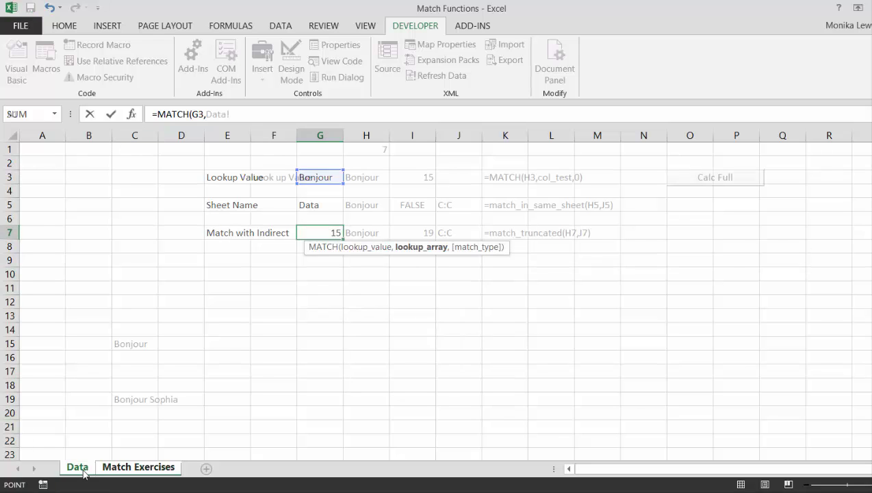
{"action": "left_click", "coordinate": [133, 135]}
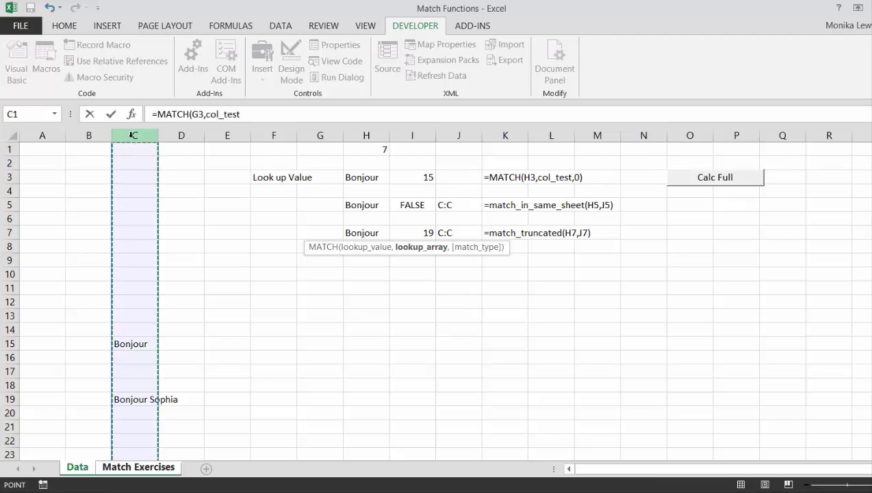
{"action": "type", "text": ",0)"}
{"action": "key", "text": "Return"}
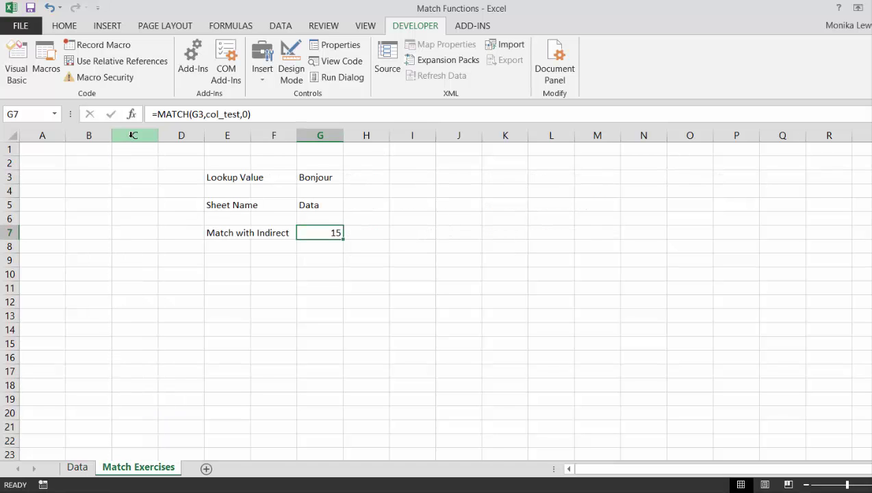
Step: Delete the defined name col_test from the workbook and close the Name Manager
{"action": "key", "text": "ctrl+F3"}
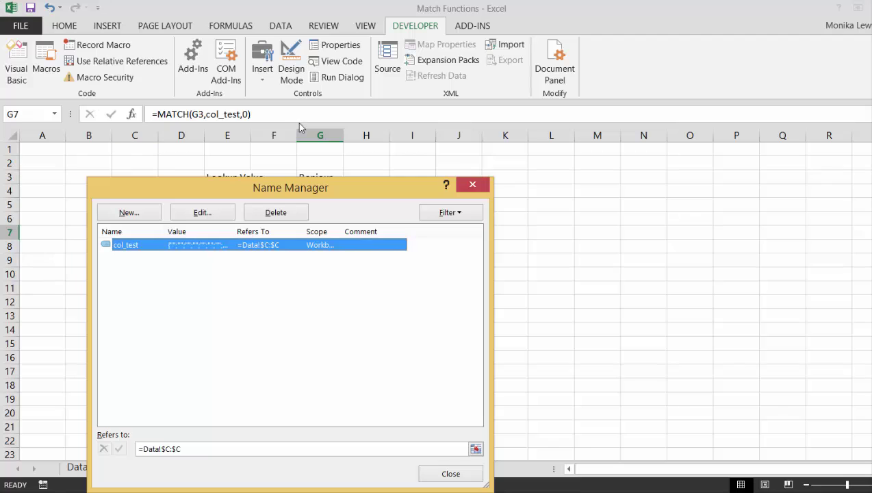
{"action": "left_click", "coordinate": [285, 213]}
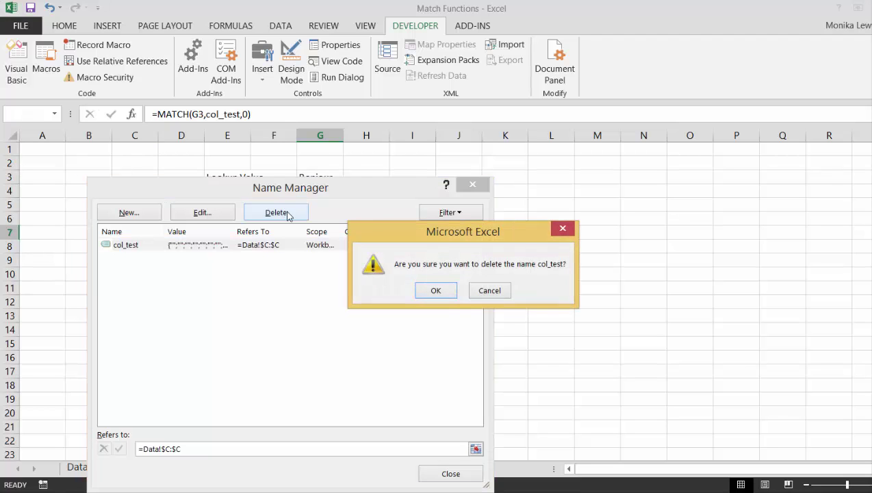
{"action": "left_click", "coordinate": [438, 293]}
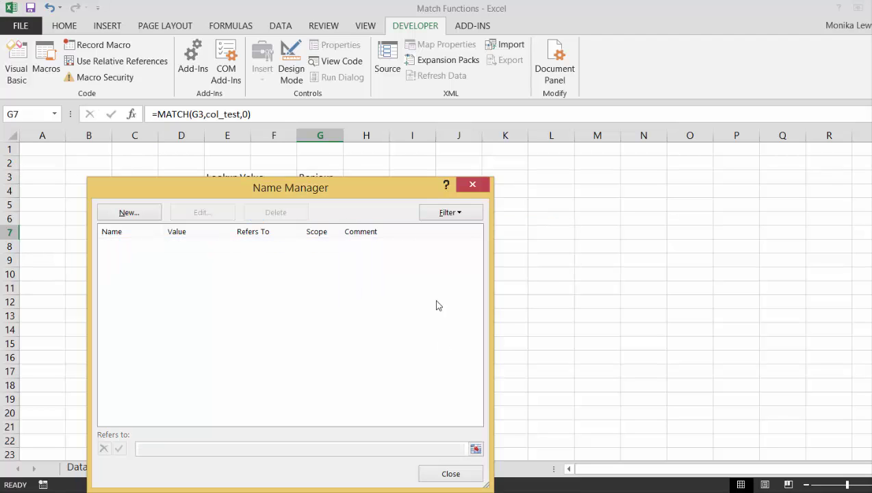
{"action": "left_click", "coordinate": [435, 479]}
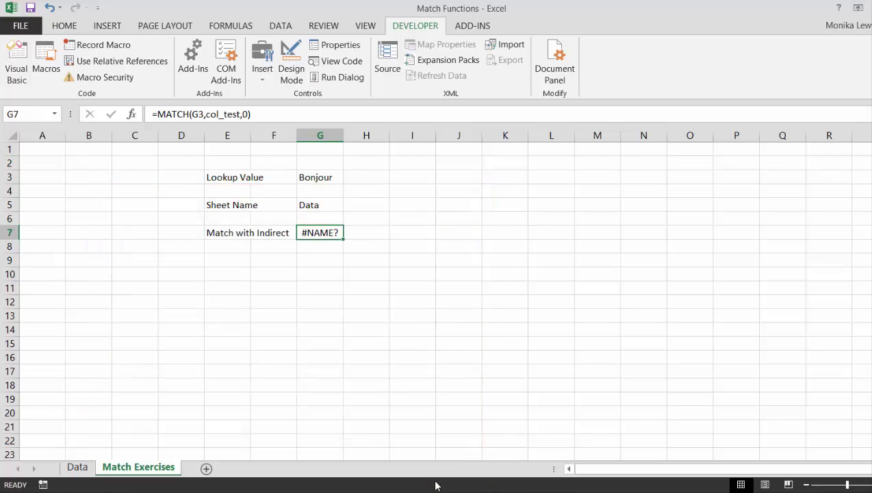
Step: Replace col_test in the G7 MATCH formula with the direct reference Data!C:C, keeping match type 0
{"action": "key", "text": "F2"}
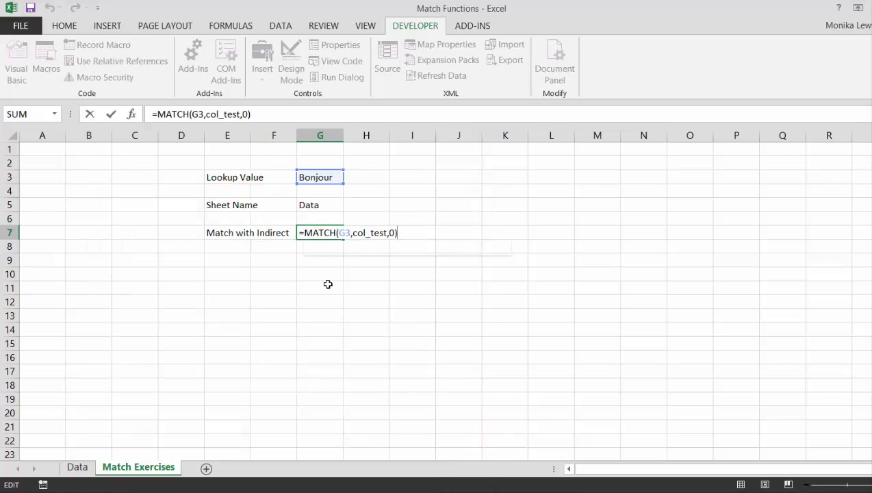
{"action": "key", "text": "BackSpace"}
{"action": "key", "text": "BackSpace"}
{"action": "key", "text": "BackSpace"}
{"action": "key", "text": "BackSpace"}
{"action": "key", "text": "BackSpace"}
{"action": "key", "text": "BackSpace"}
{"action": "key", "text": "BackSpace"}
{"action": "key", "text": "BackSpace"}
{"action": "key", "text": "BackSpace"}
{"action": "key", "text": "BackSpace"}
{"action": "key", "text": "BackSpace"}
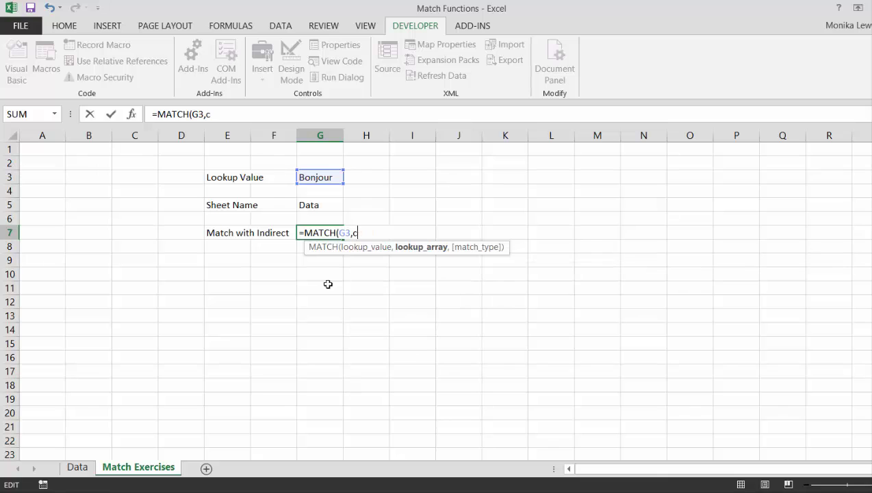
{"action": "left_click", "coordinate": [70, 466]}
{"action": "left_click", "coordinate": [134, 134]}
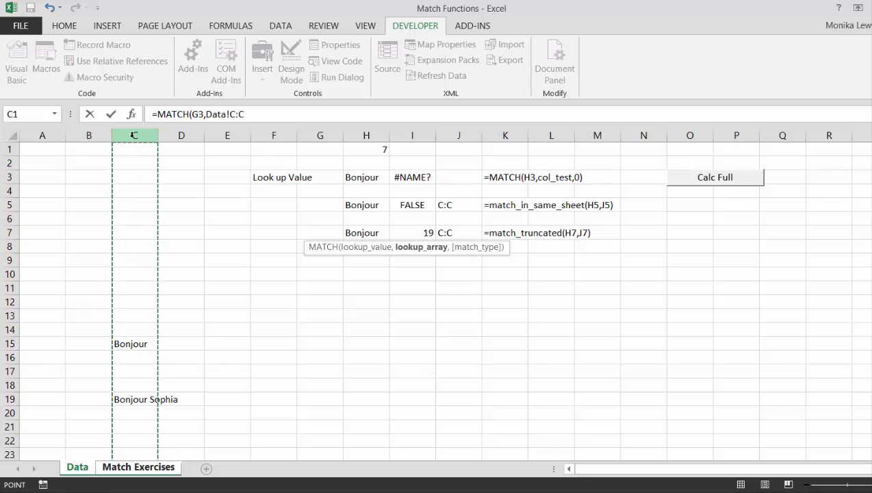
{"action": "type", "text": ",0"}
{"action": "key", "text": "Return"}
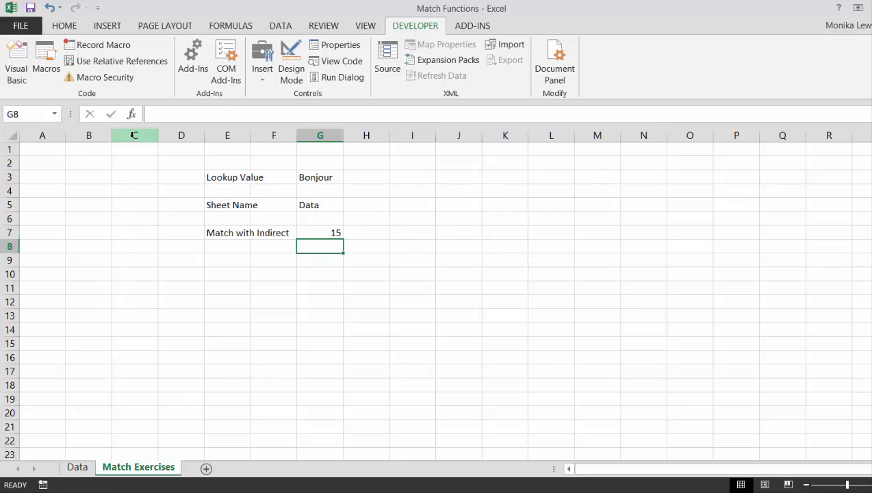
Step: Replace the Data sheet name in the G7 MATCH formula with the opening of an INDIRECT function
{"action": "key", "text": "Up"}
{"action": "key", "text": "Up"}
{"action": "key", "text": "Up"}
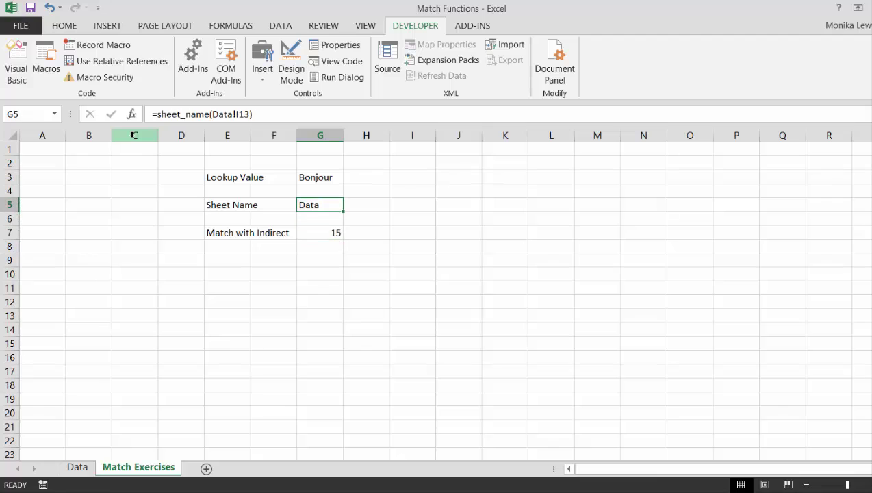
{"action": "key", "text": "Down"}
{"action": "key", "text": "Down"}
{"action": "key", "text": "F2"}
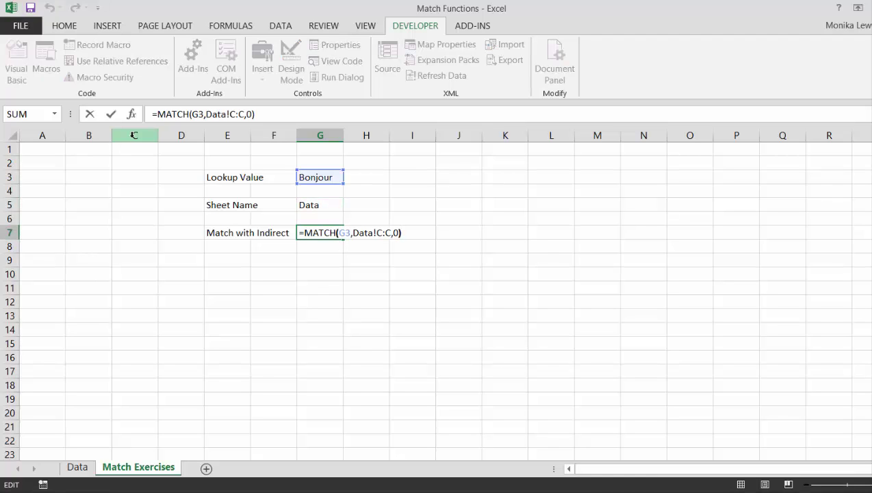
{"action": "key", "text": "Left"}
{"action": "key", "text": "Left"}
{"action": "key", "text": "Left"}
{"action": "key", "text": "Left"}
{"action": "key", "text": "Left"}
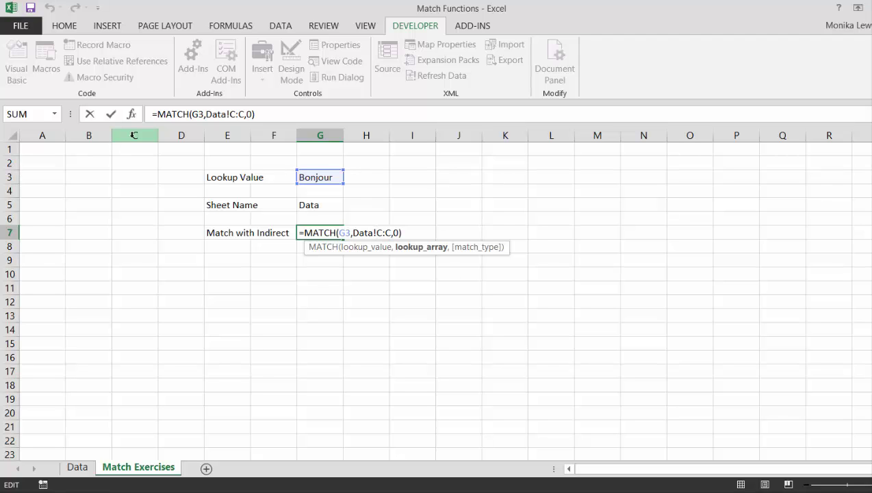
{"action": "key", "text": "BackSpace"}
{"action": "key", "text": "BackSpace"}
{"action": "key", "text": "BackSpace"}
{"action": "key", "text": "BackSpace"}
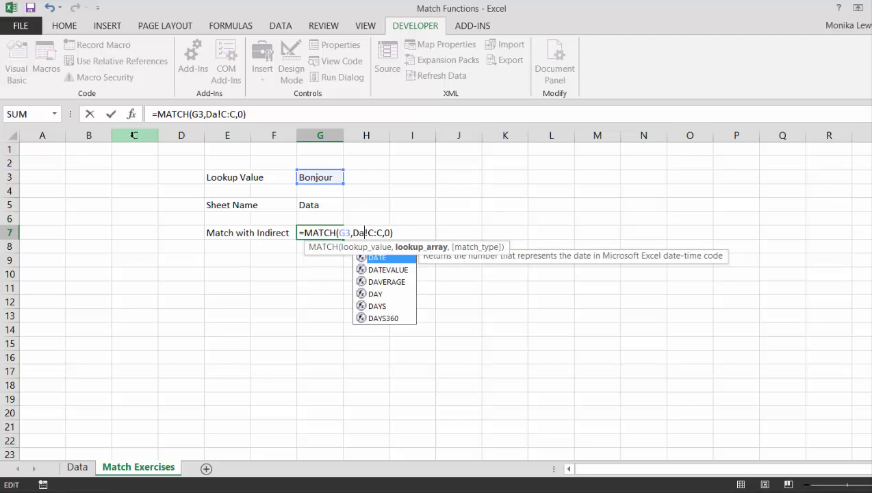
{"action": "type", "text": "in"}
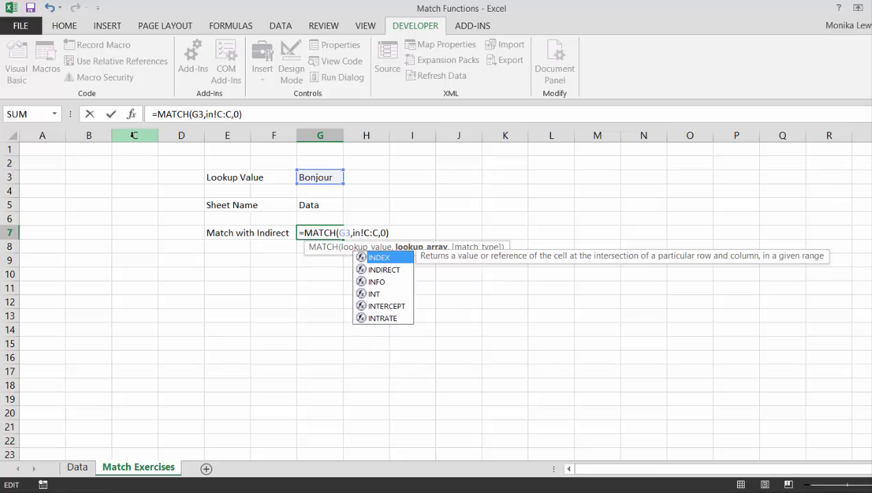
{"action": "key", "text": "Down"}
{"action": "key", "text": "Tab"}
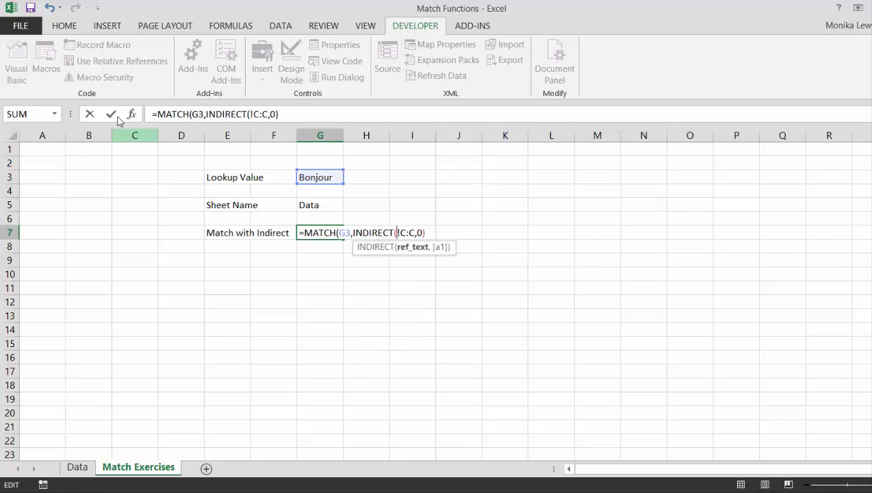
Step: Build the INDIRECT reference in G7 as G5&"!C:C" and enter the formula
{"action": "left_click", "coordinate": [308, 204]}
{"action": "type", "text": "&"}
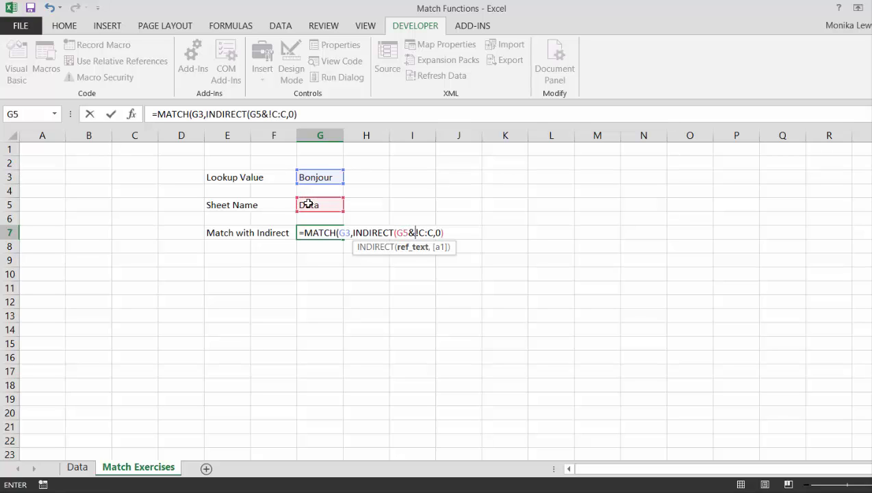
{"action": "type", "text": "\""}
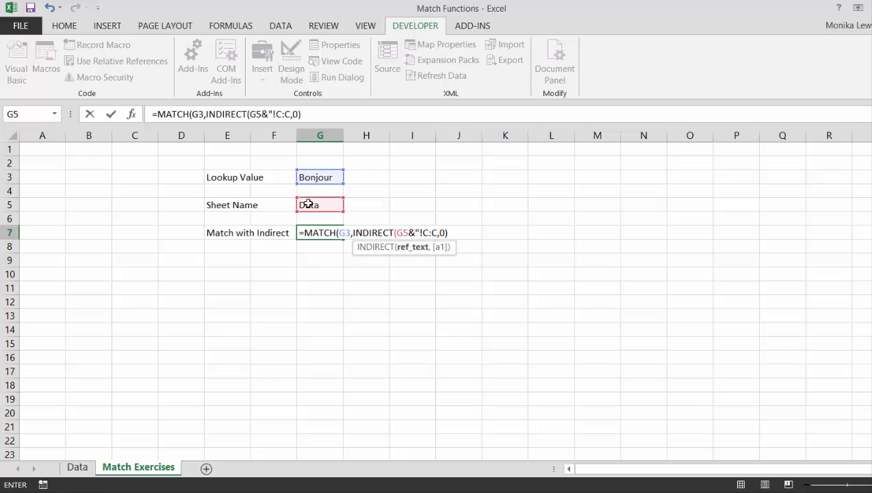
{"action": "left_click", "coordinate": [437, 231]}
{"action": "type", "text": "\""}
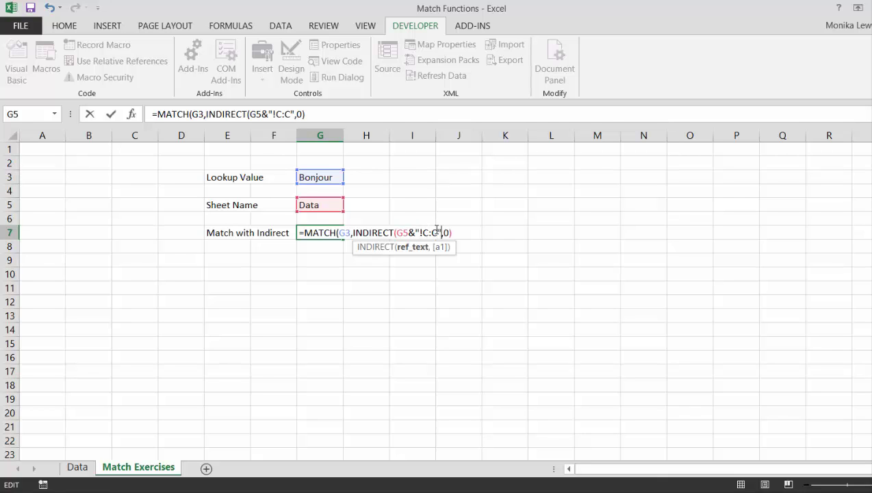
{"action": "key", "text": "Return"}
{"action": "key", "text": "Return"}
{"action": "key", "text": "Up"}
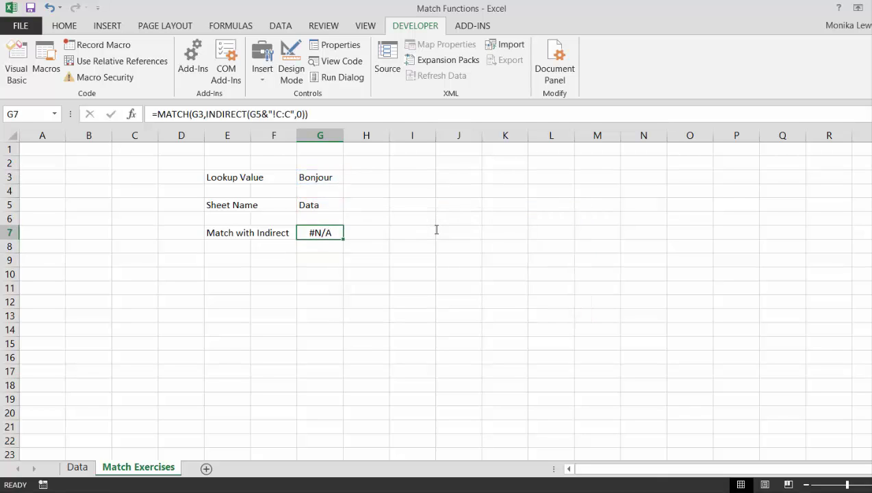
Step: Correct the parentheses in G7 so INDIRECT closes before the match type: =MATCH(G3,INDIRECT(G5&"!C:C"),0)
{"action": "key", "text": "F2"}
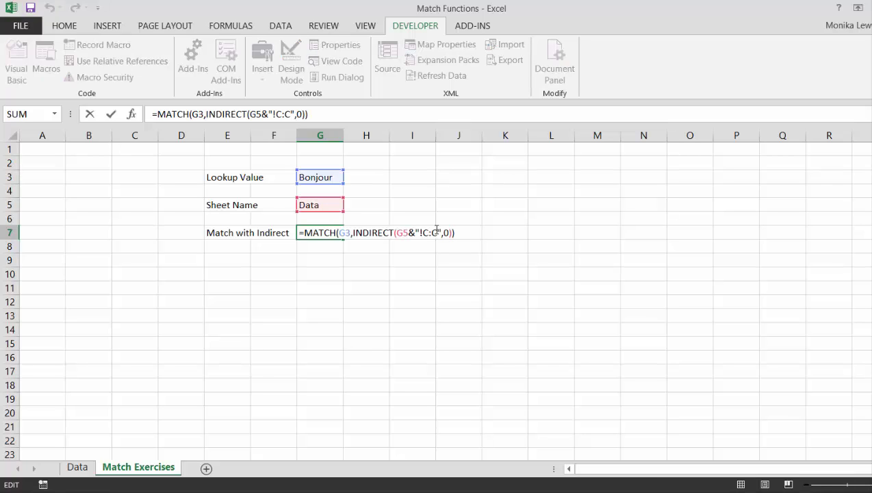
{"action": "key", "text": "Left"}
{"action": "key", "text": "Left"}
{"action": "key", "text": "Left"}
{"action": "key", "text": "Left"}
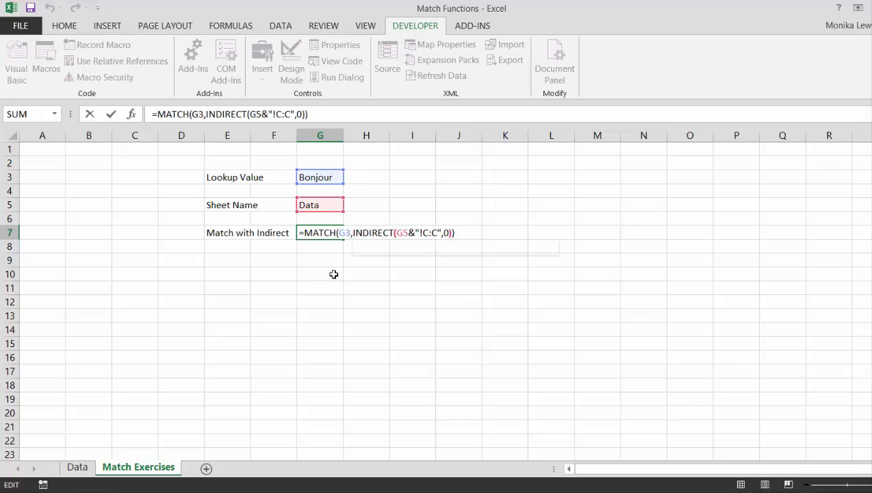
{"action": "type", "text": ")"}
{"action": "key", "text": "Return"}
{"action": "key", "text": "Return"}
{"action": "key", "text": "Up"}
{"action": "key", "text": "F2"}
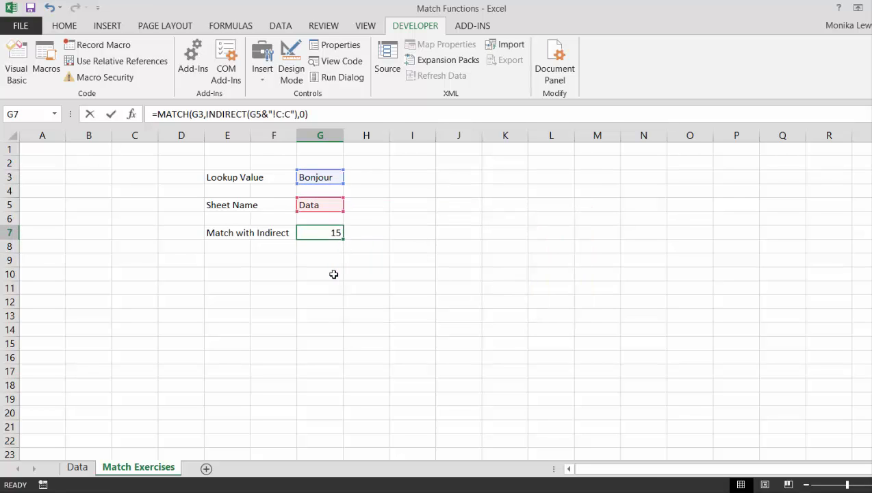
{"action": "key", "text": "Return"}
{"action": "key", "text": "Up"}
{"action": "key", "text": "Left"}
{"action": "key", "text": "Right"}
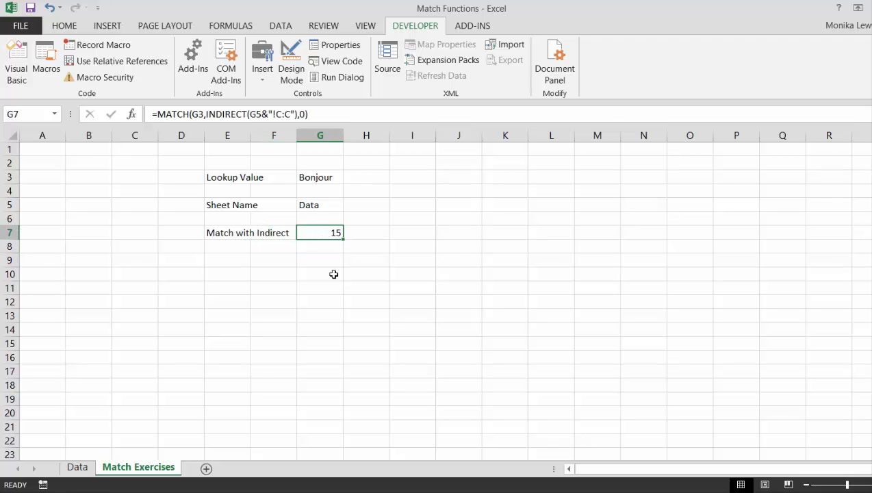
Step: Show the formula of G7 as text in cell I7 with the FORMULATEXT function
{"action": "key", "text": "Right"}
{"action": "key", "text": "Right"}
{"action": "type", "text": "="}
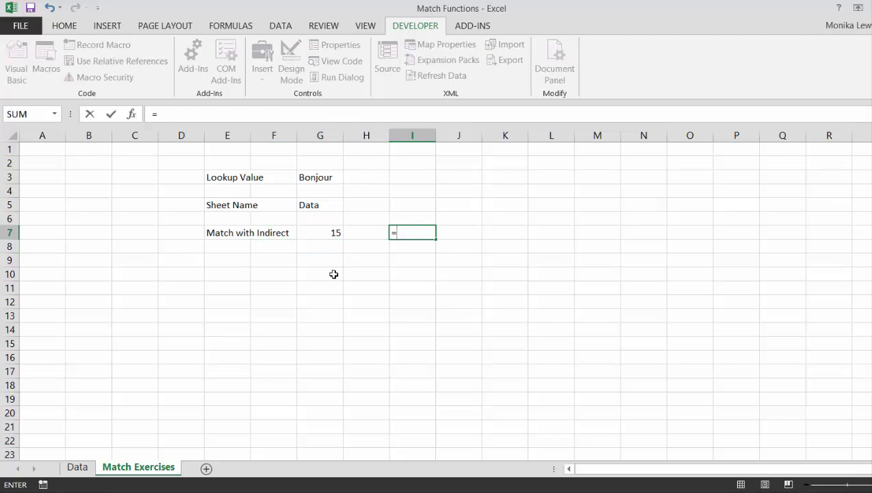
{"action": "type", "text": "f"}
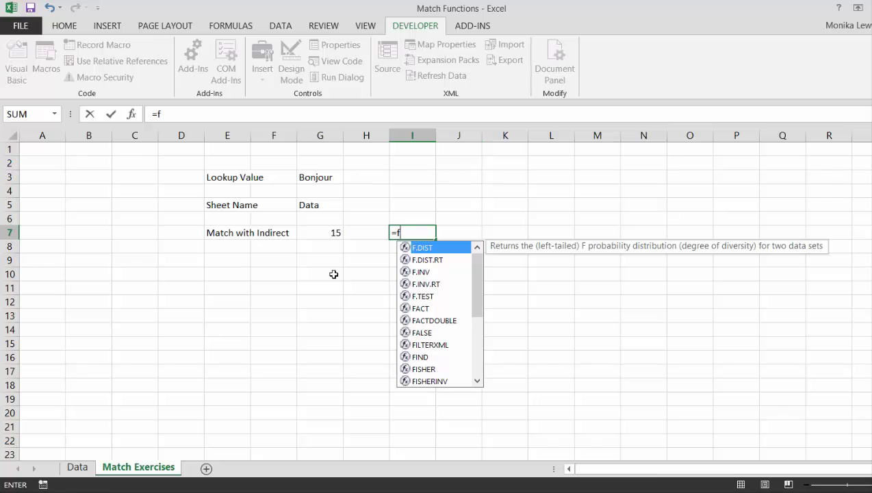
{"action": "type", "text": "or"}
{"action": "key", "text": "Down"}
{"action": "key", "text": "Tab"}
{"action": "key", "text": "Left"}
{"action": "key", "text": "Left"}
{"action": "key", "text": "Return"}
Step: Look over the Data sheet's column C entries and its existing match formulas
{"action": "key", "text": "Down"}
{"action": "key", "text": "Left"}
{"action": "key", "text": "Left"}
{"action": "key", "text": "Left"}
{"action": "key", "text": "Left"}
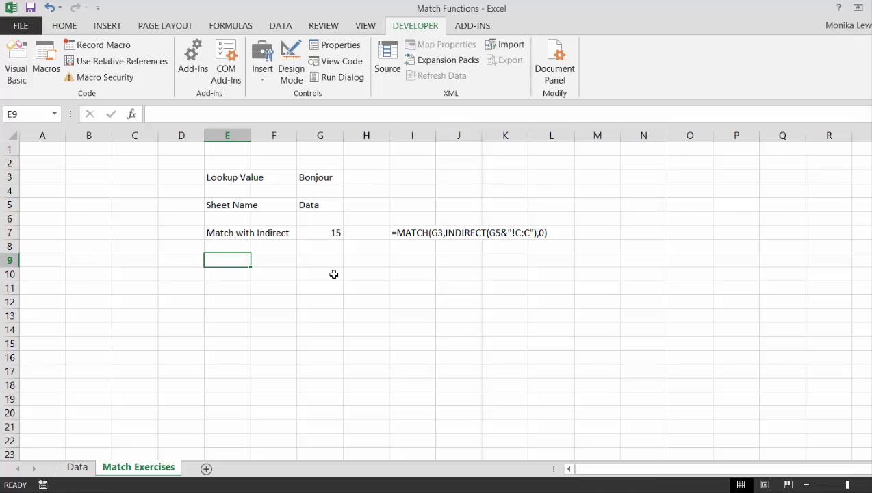
{"action": "key", "text": "Up"}
{"action": "key", "text": "Up"}
{"action": "key", "text": "Down"}
{"action": "key", "text": "Down"}
{"action": "key", "text": "ctrl+Page_Up"}
{"action": "key", "text": "Up"}
{"action": "key", "text": "Up"}
{"action": "key", "text": "Up"}
{"action": "key", "text": "Up"}
{"action": "key", "text": "Up"}
{"action": "key", "text": "Up"}
{"action": "key", "text": "Up"}
{"action": "key", "text": "Up"}
{"action": "key", "text": "Up"}
{"action": "key", "text": "Up"}
{"action": "key", "text": "Up"}
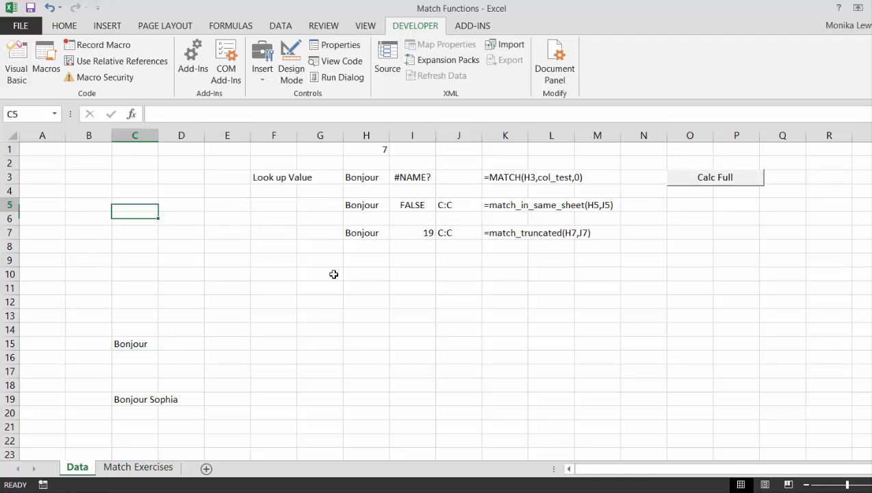
{"action": "key", "text": "Down"}
{"action": "key", "text": "Down"}
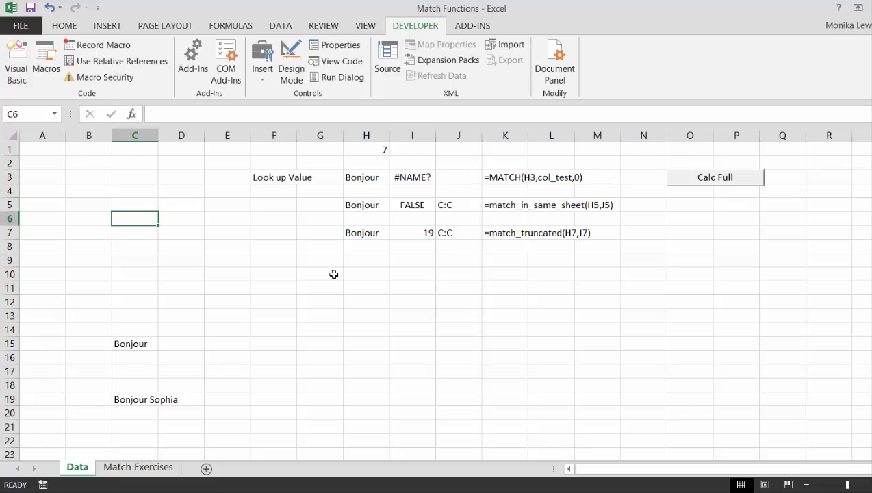
Step: Switch to the Visual Basic editor and examine the sheet_name and match_with_different_sheet functions in Module1
{"action": "mouse_move", "coordinate": [185, 484]}
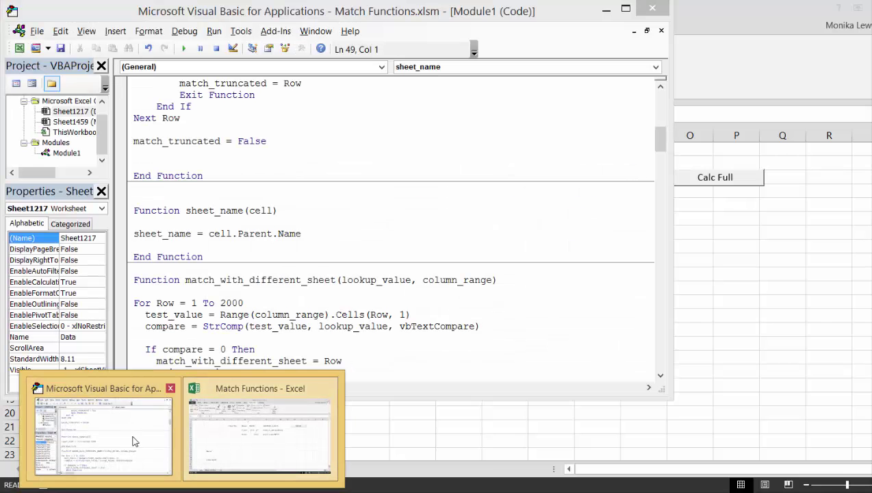
{"action": "left_click", "coordinate": [136, 438]}
{"action": "key", "text": "Down"}
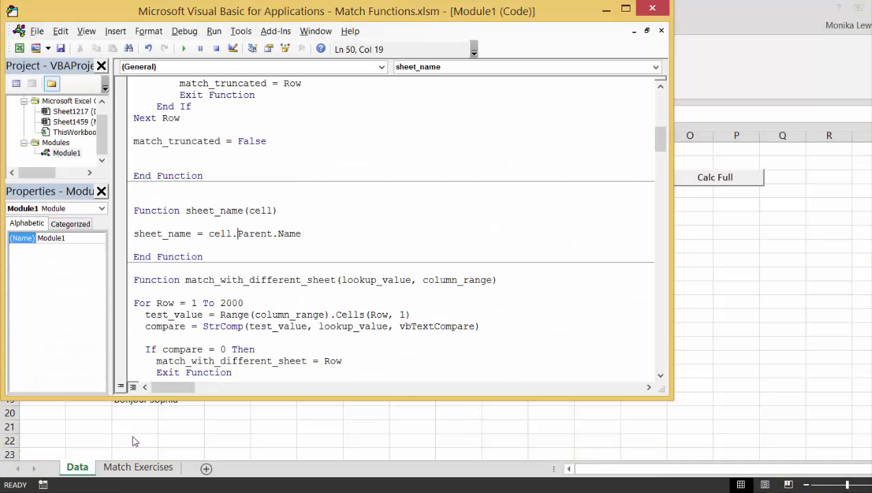
{"action": "key", "text": "Down"}
{"action": "key", "text": "Down"}
{"action": "key", "text": "Down"}
{"action": "key", "text": "Down"}
{"action": "key", "text": "Down"}
{"action": "key", "text": "Down"}
{"action": "key", "text": "Down"}
{"action": "key", "text": "Down"}
{"action": "key", "text": "Down"}
{"action": "key", "text": "Down"}
{"action": "key", "text": "Down"}
{"action": "key", "text": "Down"}
{"action": "key", "text": "Down"}
{"action": "key", "text": "Down"}
{"action": "key", "text": "Down"}
{"action": "key", "text": "Down"}
{"action": "key", "text": "Down"}
{"action": "key", "text": "Down"}
{"action": "key", "text": "Down"}
{"action": "key", "text": "Down"}
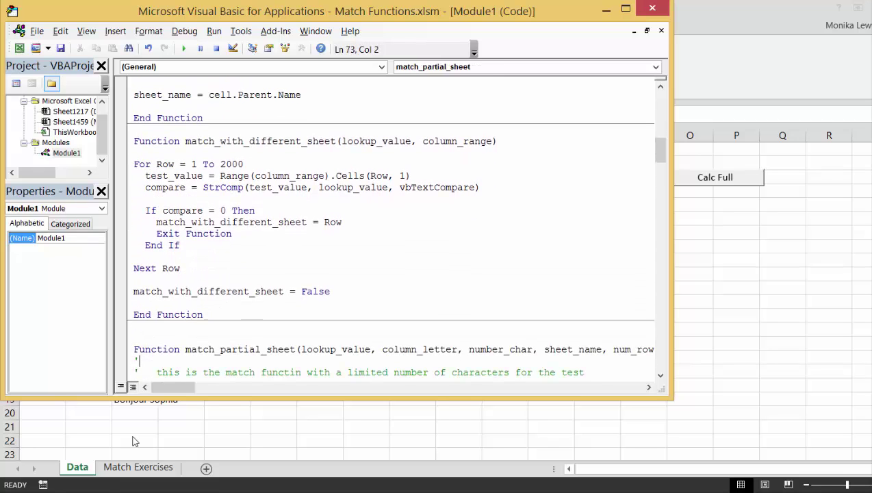
Step: Examine the match_truncated function in Module1, including its num_char line and its loop over rows 1 to 2000
{"action": "key", "text": "Up"}
{"action": "key", "text": "Up"}
{"action": "key", "text": "Up"}
{"action": "key", "text": "Up"}
{"action": "key", "text": "Up"}
{"action": "key", "text": "Up"}
{"action": "key", "text": "Up"}
{"action": "key", "text": "Up"}
{"action": "key", "text": "Up"}
{"action": "key", "text": "Up"}
{"action": "key", "text": "Up"}
{"action": "key", "text": "Up"}
{"action": "key", "text": "Up"}
{"action": "key", "text": "Up"}
{"action": "key", "text": "Up"}
{"action": "key", "text": "Up"}
{"action": "key", "text": "Up"}
{"action": "key", "text": "Up"}
{"action": "key", "text": "Up"}
{"action": "key", "text": "Up"}
{"action": "key", "text": "Up"}
{"action": "key", "text": "Up"}
{"action": "key", "text": "Up"}
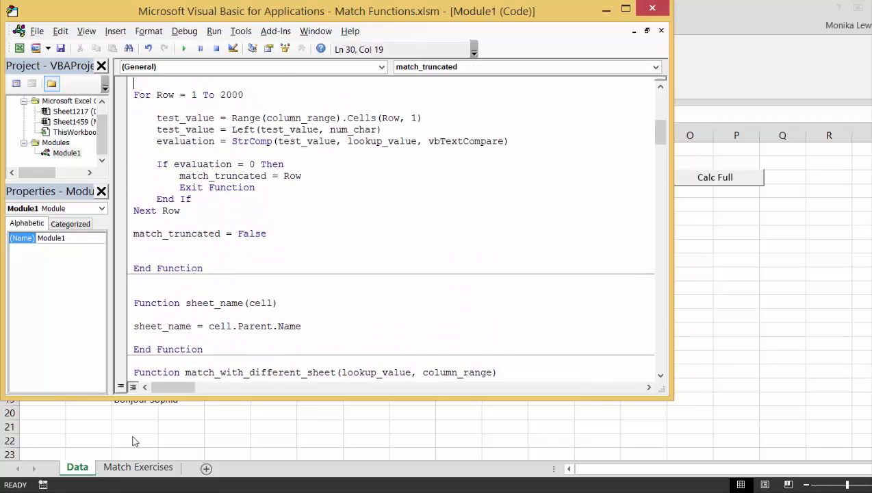
{"action": "key", "text": "Up"}
{"action": "key", "text": "Down"}
{"action": "key", "text": "Down"}
{"action": "key", "text": "Down"}
{"action": "key", "text": "Down"}
{"action": "key", "text": "Down"}
{"action": "key", "text": "Down"}
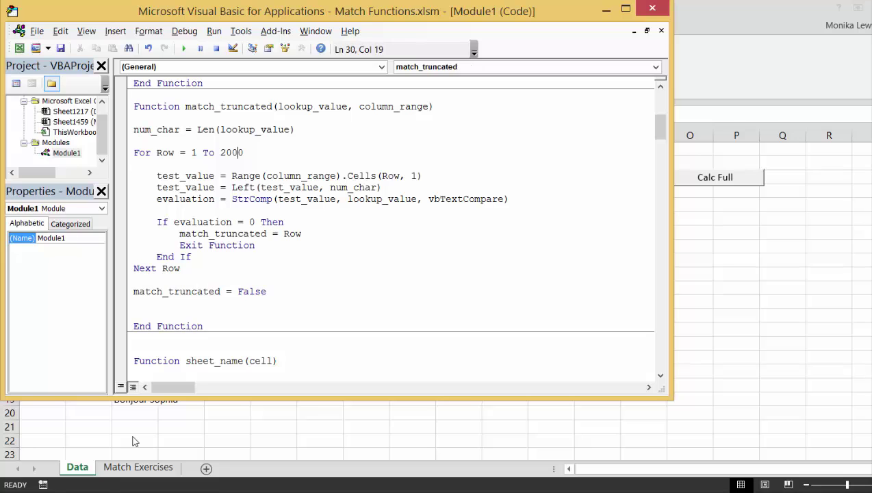
Step: Look over the match_in_same_sheet function near the start of Module1
{"action": "key", "text": "Up"}
{"action": "key", "text": "Up"}
{"action": "key", "text": "Up"}
{"action": "key", "text": "Up"}
{"action": "key", "text": "Up"}
{"action": "key", "text": "Up"}
{"action": "key", "text": "Up"}
{"action": "key", "text": "Up"}
{"action": "key", "text": "Up"}
{"action": "key", "text": "Up"}
{"action": "key", "text": "Up"}
{"action": "key", "text": "Up"}
{"action": "key", "text": "Up"}
{"action": "key", "text": "Up"}
{"action": "key", "text": "Up"}
{"action": "key", "text": "Up"}
{"action": "key", "text": "Up"}
{"action": "key", "text": "Up"}
{"action": "key", "text": "Up"}
{"action": "key", "text": "Up"}
{"action": "key", "text": "Up"}
{"action": "key", "text": "Up"}
{"action": "key", "text": "Up"}
{"action": "key", "text": "Down"}
{"action": "key", "text": "Down"}
{"action": "key", "text": "Down"}
{"action": "key", "text": "Down"}
{"action": "key", "text": "Down"}
{"action": "key", "text": "Down"}
{"action": "key", "text": "Down"}
{"action": "key", "text": "Down"}
{"action": "key", "text": "Down"}
{"action": "key", "text": "Down"}
{"action": "key", "text": "Down"}
{"action": "key", "text": "Down"}
{"action": "key", "text": "Down"}
{"action": "key", "text": "Down"}
{"action": "key", "text": "Down"}
{"action": "key", "text": "Down"}
{"action": "key", "text": "Down"}
{"action": "key", "text": "Down"}
{"action": "key", "text": "Down"}
{"action": "key", "text": "Down"}
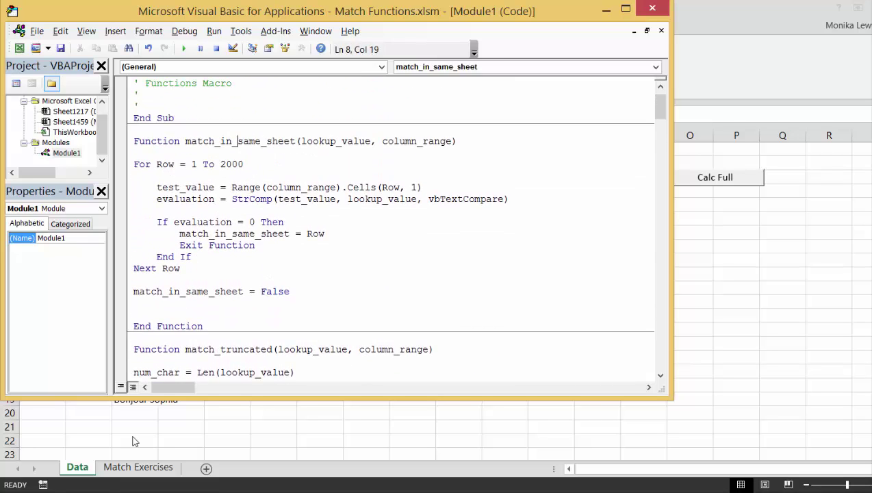
Step: Read through the module's code down to the StrComp comparison in the match_partial_sheet function
{"action": "key", "text": "Down"}
{"action": "key", "text": "Down"}
{"action": "key", "text": "Down"}
{"action": "key", "text": "Down"}
{"action": "key", "text": "Down"}
{"action": "key", "text": "Down"}
{"action": "key", "text": "Down"}
{"action": "key", "text": "Down"}
{"action": "key", "text": "Down"}
{"action": "key", "text": "Down"}
{"action": "key", "text": "Down"}
{"action": "key", "text": "Down"}
{"action": "key", "text": "Down"}
{"action": "key", "text": "Down"}
{"action": "key", "text": "Down"}
{"action": "key", "text": "Down"}
{"action": "key", "text": "Down"}
{"action": "key", "text": "Down"}
{"action": "key", "text": "Down"}
{"action": "key", "text": "Down"}
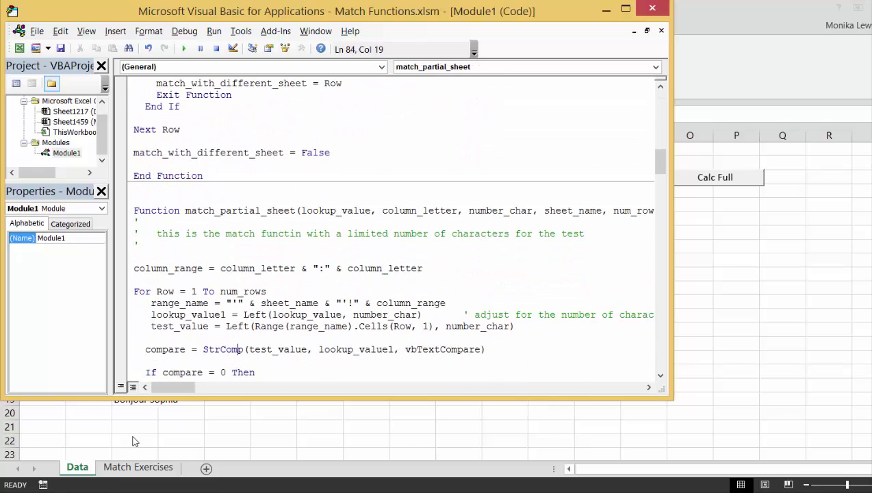
Step: Examine the loop in match_with_different_sheet and highlight the expression Range(column_range).Cells(Row, 1) assigned to test_value
{"action": "key", "text": "Up"}
{"action": "key", "text": "Up"}
{"action": "key", "text": "Up"}
{"action": "key", "text": "Up"}
{"action": "key", "text": "Up"}
{"action": "key", "text": "Up"}
{"action": "key", "text": "Up"}
{"action": "key", "text": "Up"}
{"action": "key", "text": "Up"}
{"action": "key", "text": "Up"}
{"action": "key", "text": "Up"}
{"action": "key", "text": "Up"}
{"action": "key", "text": "Up"}
{"action": "key", "text": "Up"}
{"action": "key", "text": "Up"}
{"action": "key", "text": "Up"}
{"action": "key", "text": "Up"}
{"action": "key", "text": "Up"}
{"action": "key", "text": "Up"}
{"action": "key", "text": "Up"}
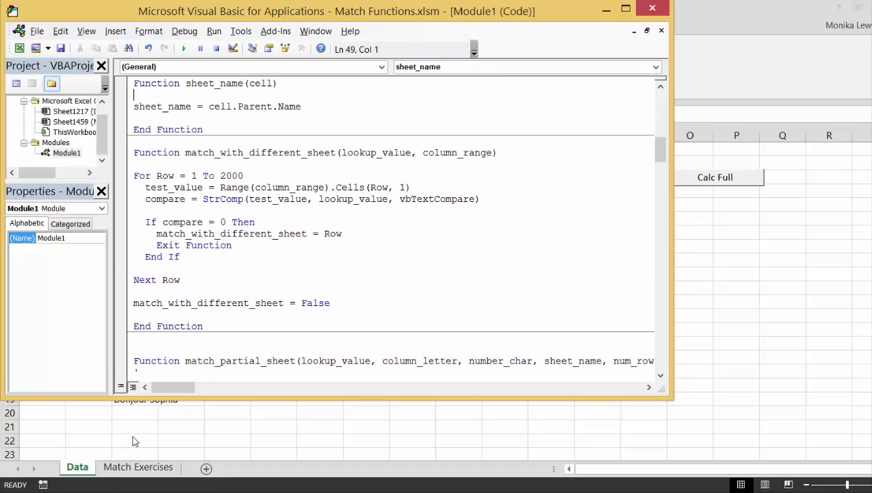
{"action": "key", "text": "Down"}
{"action": "key", "text": "Down"}
{"action": "key", "text": "Down"}
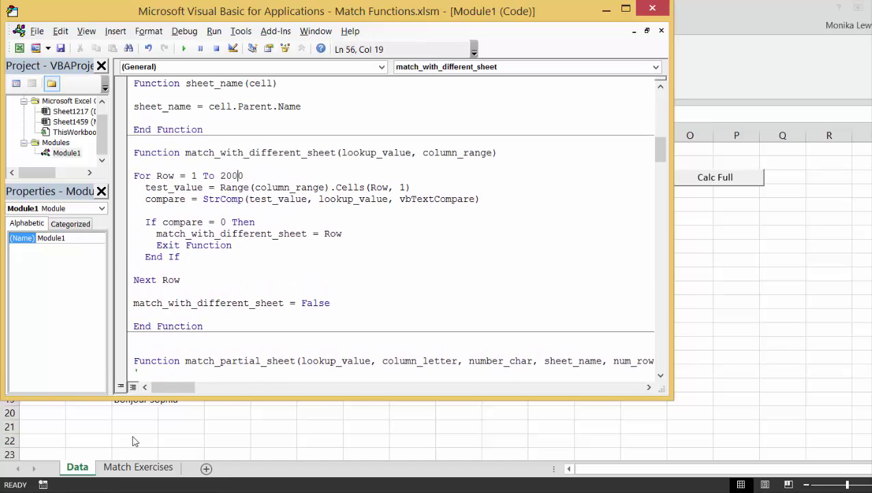
{"action": "key", "text": "Right"}
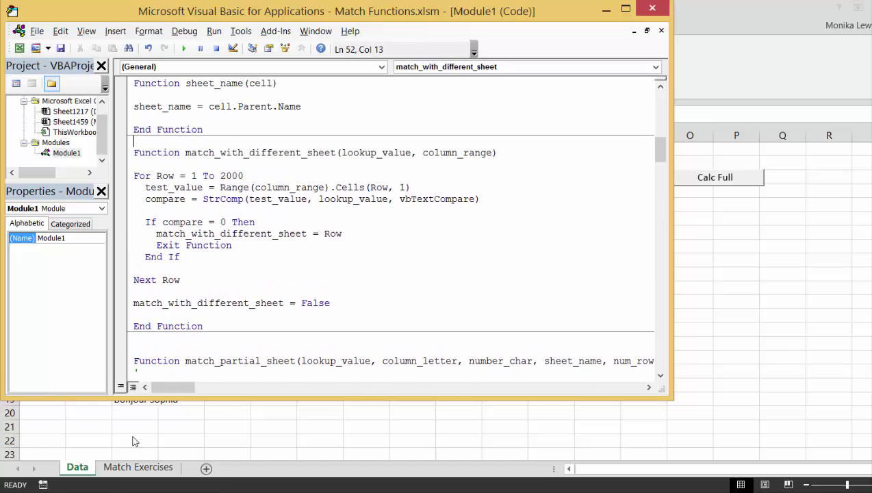
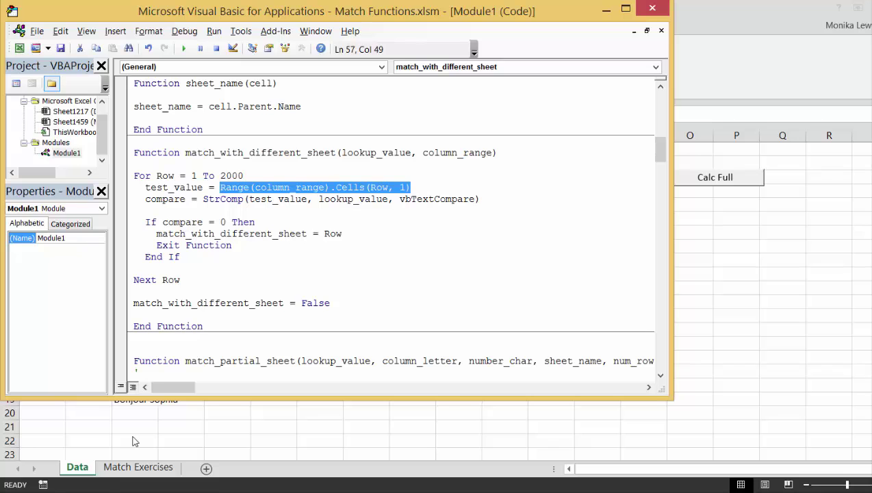
Step: Return to the start of Module1 and review how match_in_same_sheet reads its test_value
{"action": "key", "text": "Up"}
{"action": "key", "text": "Up"}
{"action": "key", "text": "Up"}
{"action": "key", "text": "Up"}
{"action": "key", "text": "Up"}
{"action": "key", "text": "Up"}
{"action": "key", "text": "Up"}
{"action": "key", "text": "Up"}
{"action": "key", "text": "Up"}
{"action": "key", "text": "Up"}
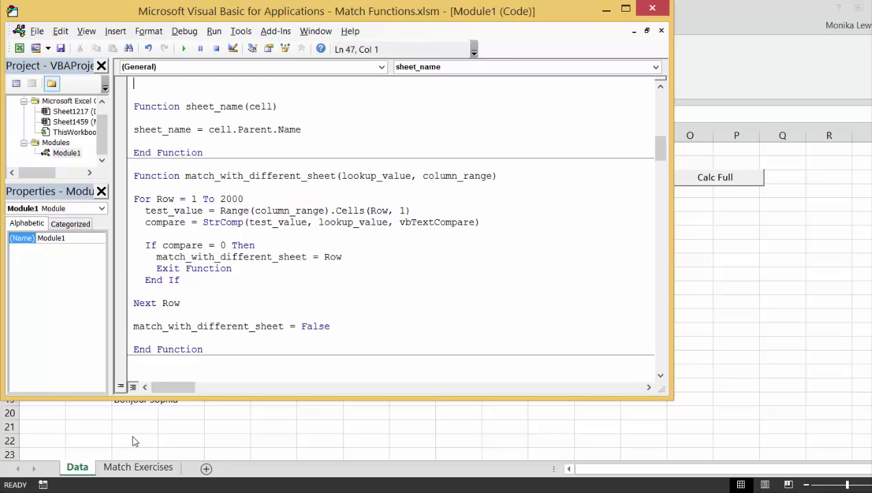
{"action": "key", "text": "Up"}
{"action": "key", "text": "Up"}
{"action": "key", "text": "Up"}
{"action": "key", "text": "Up"}
{"action": "key", "text": "Up"}
{"action": "key", "text": "Up"}
{"action": "key", "text": "Up"}
{"action": "key", "text": "Up"}
{"action": "key", "text": "Up"}
{"action": "key", "text": "Up"}
{"action": "key", "text": "Up"}
{"action": "key", "text": "Up"}
{"action": "key", "text": "Up"}
{"action": "key", "text": "Up"}
{"action": "key", "text": "Up"}
{"action": "key", "text": "Up"}
{"action": "key", "text": "Up"}
{"action": "key", "text": "Up"}
{"action": "key", "text": "Up"}
{"action": "key", "text": "Up"}
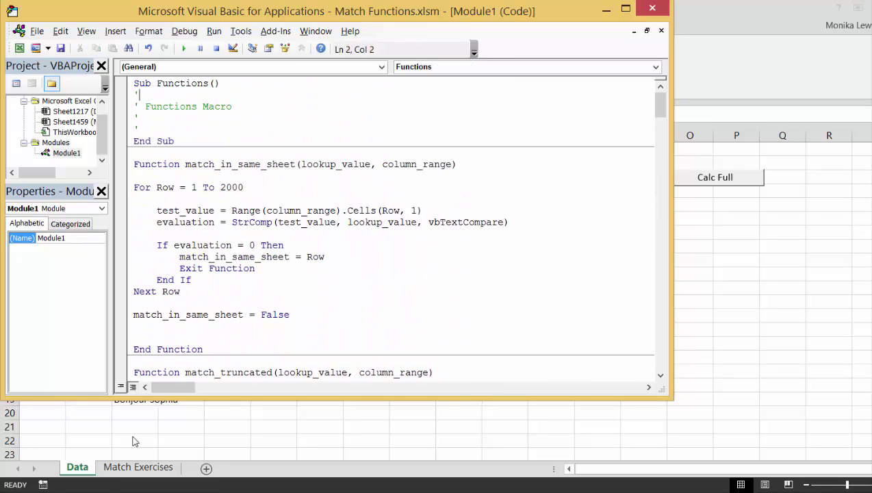
Step: Add the comment ' this works in function after the test_value assignment in the match_in_same_sheet function
{"action": "key", "text": "Down"}
{"action": "key", "text": "Down"}
{"action": "key", "text": "Down"}
{"action": "key", "text": "Down"}
{"action": "key", "text": "Down"}
{"action": "key", "text": "Down"}
{"action": "key", "text": "Down"}
{"action": "key", "text": "Down"}
{"action": "key", "text": "Down"}
{"action": "key", "text": "Down"}
{"action": "key", "text": "Down"}
{"action": "key", "text": "Down"}
{"action": "key", "text": "Down"}
{"action": "key", "text": "End"}
{"action": "key", "text": "Right"}
{"action": "key", "text": "Right"}
{"action": "key", "text": "Right"}
{"action": "key", "text": "Right"}
{"action": "key", "text": "Right"}
{"action": "key", "text": "Right"}
{"action": "key", "text": "Right"}
{"action": "key", "text": "Right"}
{"action": "key", "text": "Right"}
{"action": "key", "text": "Right"}
{"action": "key", "text": "Right"}
{"action": "key", "text": "Right"}
{"action": "key", "text": "Right"}
{"action": "key", "text": "Right"}
{"action": "key", "text": "Right"}
{"action": "key", "text": "Right"}
{"action": "key", "text": "Right"}
{"action": "key", "text": "Right"}
{"action": "key", "text": "Right"}
{"action": "key", "text": "Right"}
{"action": "key", "text": "Up"}
{"action": "key", "text": "Up"}
{"action": "key", "text": "Up"}
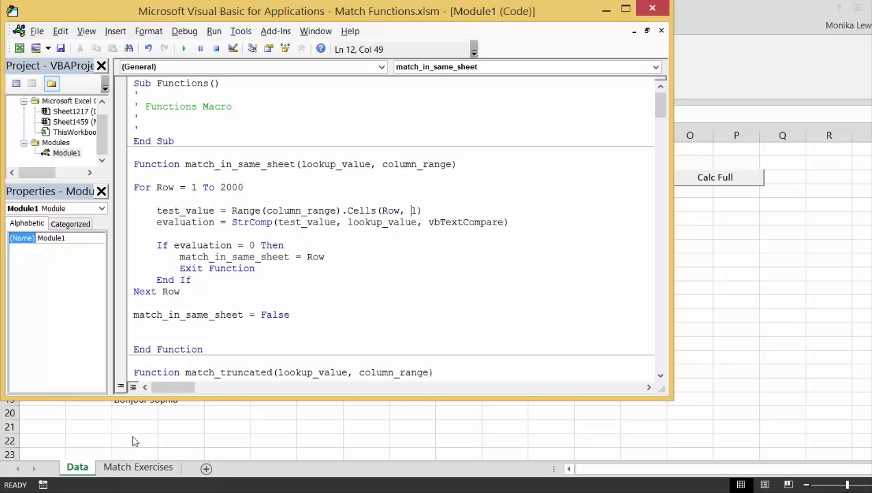
{"action": "key", "text": "Up"}
{"action": "key", "text": "Down"}
{"action": "key", "text": "Down"}
{"action": "key", "text": "Up"}
{"action": "key", "text": "Up"}
{"action": "key", "text": "Down"}
{"action": "key", "text": "End"}
{"action": "type", "text": "' this works in fu"}
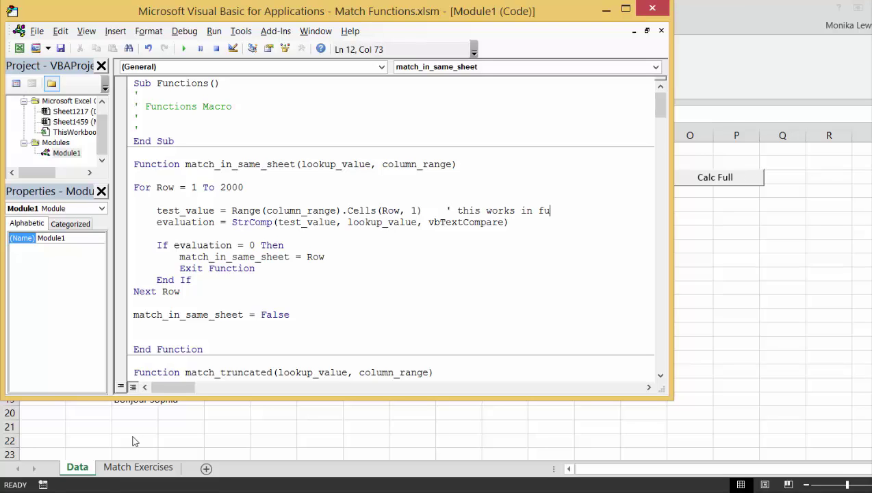
{"action": "type", "text": "nction"}
Step: Insert the comment line ' use full re-calculate and make button above the match_in_same_sheet function, set off by a blank line
{"action": "key", "text": "Up"}
{"action": "key", "text": "Up"}
{"action": "key", "text": "Up"}
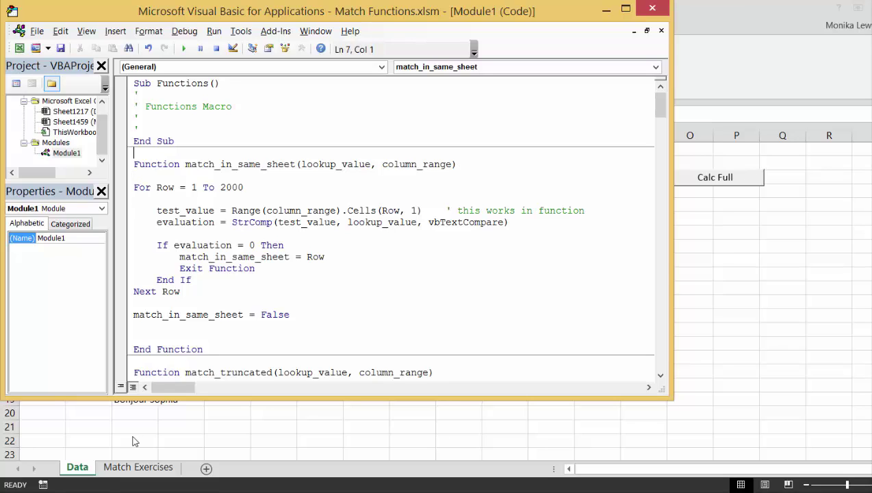
{"action": "key", "text": "Return"}
{"action": "key", "text": "Return"}
{"action": "key", "text": "Up"}
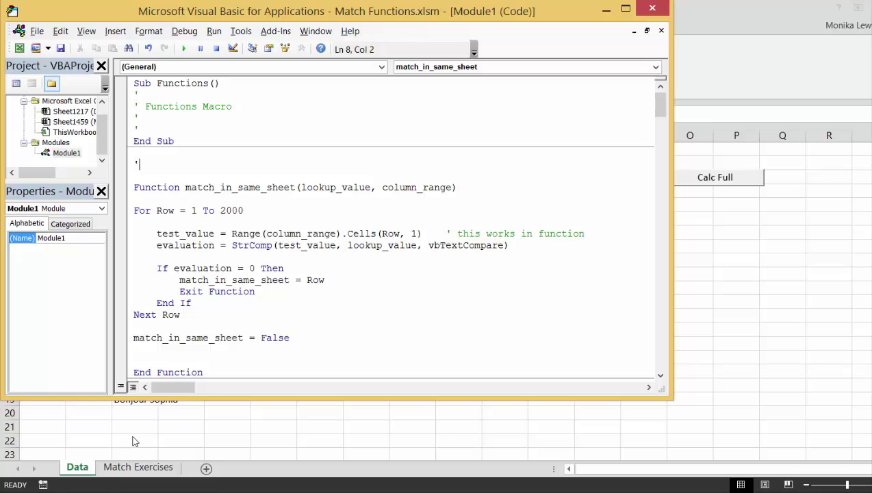
{"action": "type", "text": "' use full re-cal"}
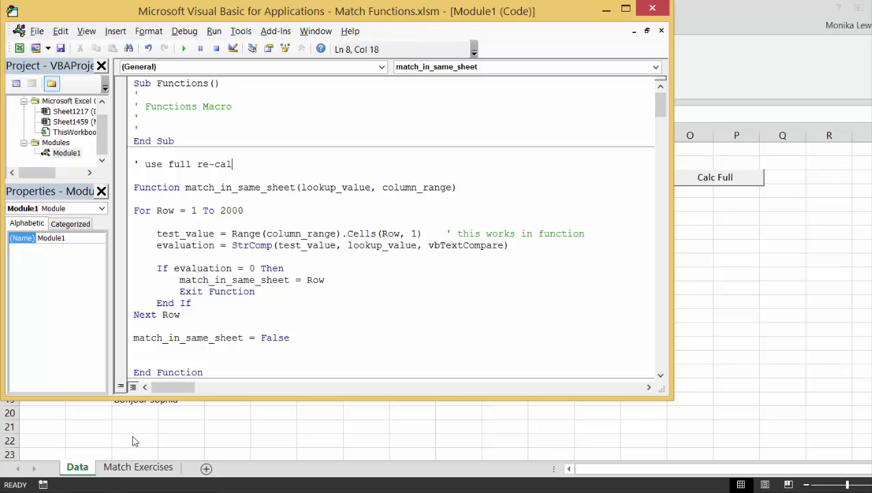
{"action": "type", "text": "culate and make button"}
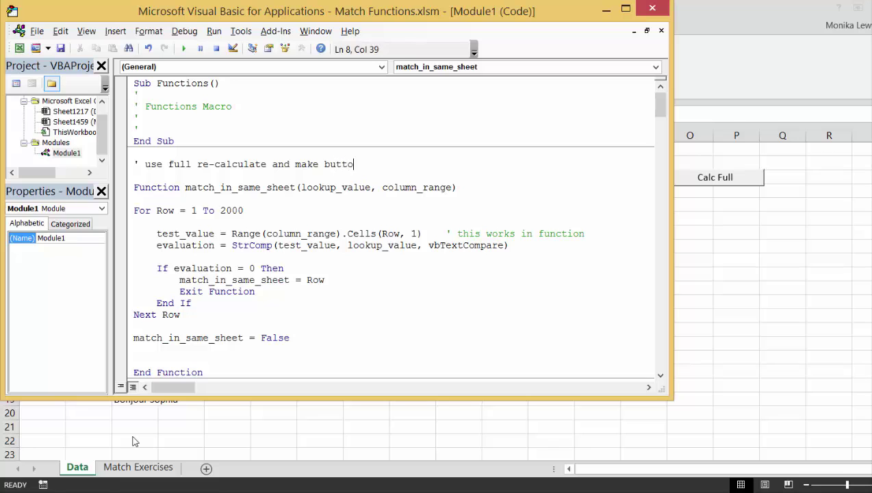
Step: Review the code from match_truncated through sheet_name to the row loop in match_with_different_sheet
{"action": "key", "text": "Up"}
{"action": "key", "text": "Down"}
{"action": "key", "text": "Down"}
{"action": "key", "text": "Down"}
{"action": "key", "text": "Down"}
{"action": "key", "text": "Down"}
{"action": "key", "text": "Down"}
{"action": "key", "text": "Down"}
{"action": "key", "text": "Down"}
{"action": "key", "text": "Down"}
{"action": "key", "text": "Down"}
{"action": "key", "text": "Down"}
{"action": "key", "text": "Down"}
{"action": "key", "text": "Down"}
{"action": "key", "text": "Down"}
{"action": "key", "text": "Down"}
{"action": "key", "text": "Down"}
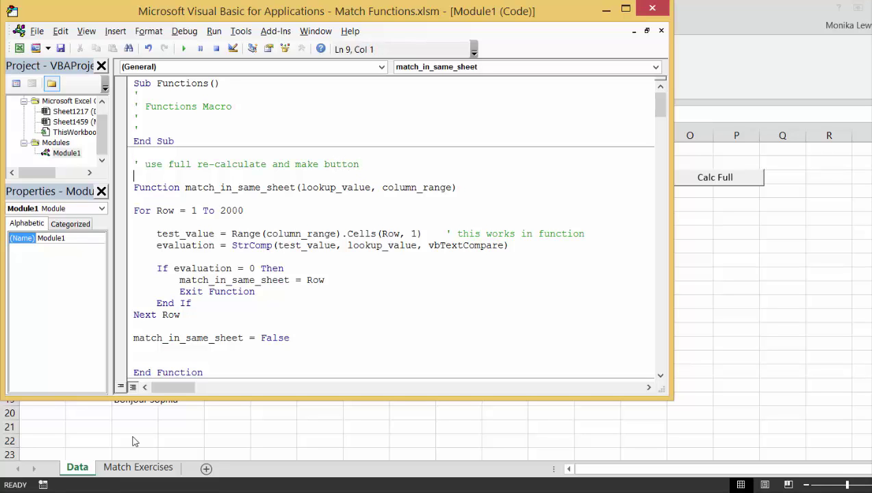
{"action": "key", "text": "Down"}
{"action": "key", "text": "Down"}
{"action": "key", "text": "Down"}
{"action": "key", "text": "Down"}
{"action": "key", "text": "Down"}
{"action": "key", "text": "Down"}
{"action": "key", "text": "Down"}
{"action": "key", "text": "Down"}
{"action": "key", "text": "Down"}
{"action": "key", "text": "Down"}
{"action": "key", "text": "Down"}
{"action": "key", "text": "Down"}
{"action": "key", "text": "Down"}
{"action": "key", "text": "Down"}
{"action": "key", "text": "Down"}
{"action": "key", "text": "Down"}
{"action": "key", "text": "Down"}
{"action": "key", "text": "Down"}
{"action": "key", "text": "Down"}
{"action": "key", "text": "Down"}
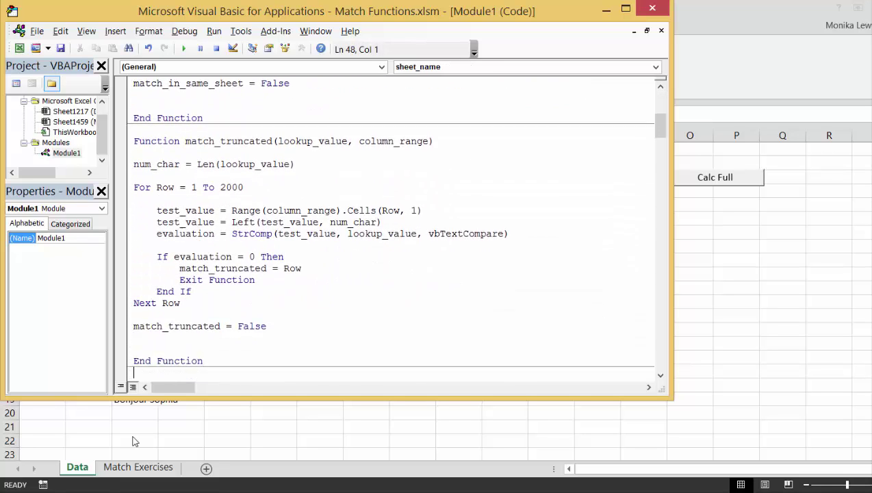
{"action": "key", "text": "Down"}
{"action": "key", "text": "Down"}
{"action": "key", "text": "Down"}
{"action": "key", "text": "Down"}
{"action": "key", "text": "Down"}
{"action": "key", "text": "Down"}
{"action": "key", "text": "Down"}
{"action": "key", "text": "Down"}
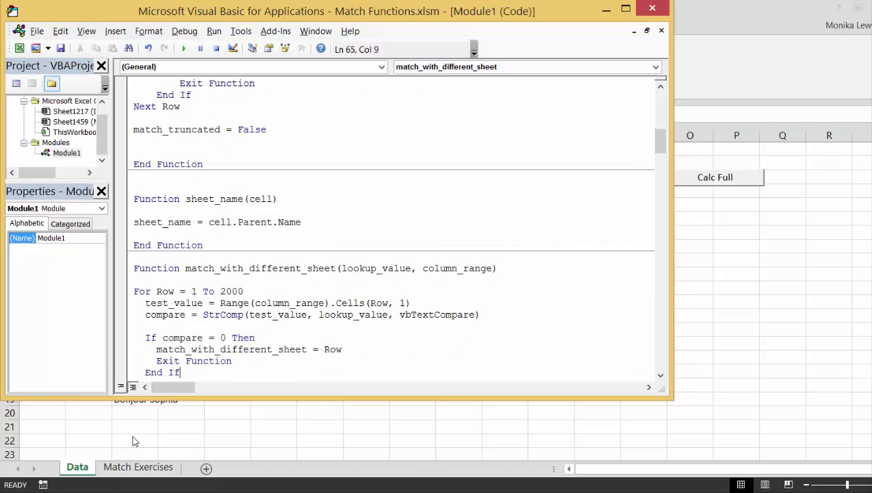
{"action": "key", "text": "Up"}
{"action": "key", "text": "Up"}
{"action": "key", "text": "Up"}
{"action": "key", "text": "Up"}
{"action": "key", "text": "Up"}
{"action": "key", "text": "Up"}
{"action": "key", "text": "Up"}
{"action": "key", "text": "Up"}
{"action": "key", "text": "Up"}
{"action": "key", "text": "Up"}
{"action": "key", "text": "Up"}
{"action": "key", "text": "Up"}
{"action": "key", "text": "Up"}
{"action": "key", "text": "Up"}
{"action": "key", "text": "Up"}
{"action": "key", "text": "Up"}
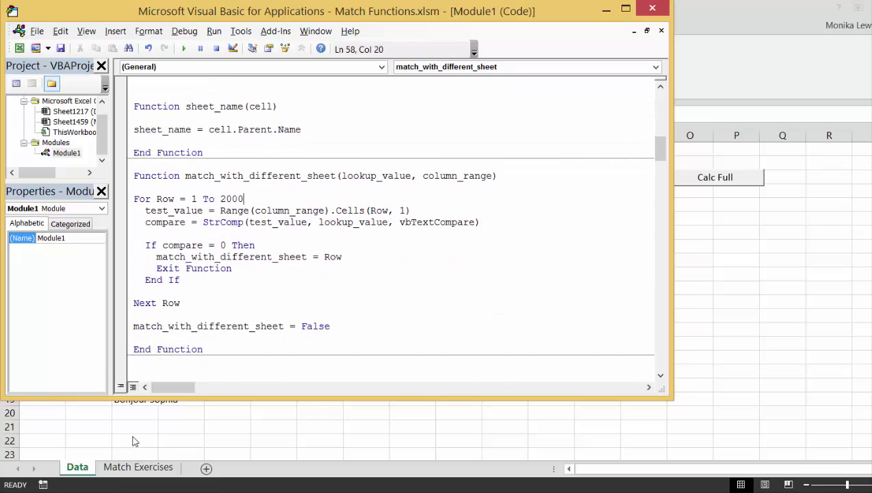
Step: Examine how match_with_different_sheet reads test_value from column_range and compares it with lookup_value inside the row loop
{"action": "key", "text": "Down"}
{"action": "key", "text": "Down"}
{"action": "key", "text": "Down"}
{"action": "key", "text": "Up"}
{"action": "key", "text": "Down"}
{"action": "key", "text": "Down"}
{"action": "key", "text": "Up"}
{"action": "key", "text": "Left"}
{"action": "key", "text": "Left"}
{"action": "key", "text": "Left"}
{"action": "key", "text": "Left"}
{"action": "key", "text": "Left"}
{"action": "key", "text": "Left"}
{"action": "key", "text": "Left"}
{"action": "key", "text": "Left"}
{"action": "key", "text": "Left"}
{"action": "key", "text": "Left"}
{"action": "key", "text": "Left"}
{"action": "key", "text": "Left"}
{"action": "key", "text": "Left"}
{"action": "key", "text": "Left"}
{"action": "key", "text": "Left"}
{"action": "key", "text": "Left"}
{"action": "key", "text": "Left"}
{"action": "key", "text": "Left"}
{"action": "key", "text": "Down"}
{"action": "key", "text": "Down"}
{"action": "key", "text": "Left"}
{"action": "key", "text": "Left"}
{"action": "key", "text": "Left"}
{"action": "key", "text": "Left"}
{"action": "key", "text": "Left"}
{"action": "key", "text": "Left"}
{"action": "key", "text": "Left"}
{"action": "key", "text": "Left"}
{"action": "key", "text": "Left"}
{"action": "key", "text": "Left"}
{"action": "key", "text": "Left"}
{"action": "key", "text": "Left"}
{"action": "key", "text": "Left"}
{"action": "key", "text": "Left"}
{"action": "key", "text": "Left"}
{"action": "key", "text": "Left"}
{"action": "key", "text": "Left"}
{"action": "key", "text": "Left"}
{"action": "key", "text": "Left"}
{"action": "key", "text": "Left"}
{"action": "key", "text": "Down"}
Step: Add the comment ' column range can be defined with different sheet after the test_value assignment in match_with_different_sheet
{"action": "key", "text": "Up"}
{"action": "key", "text": "Up"}
{"action": "key", "text": "Up"}
{"action": "key", "text": "End"}
{"action": "type", "text": "' column rang"}
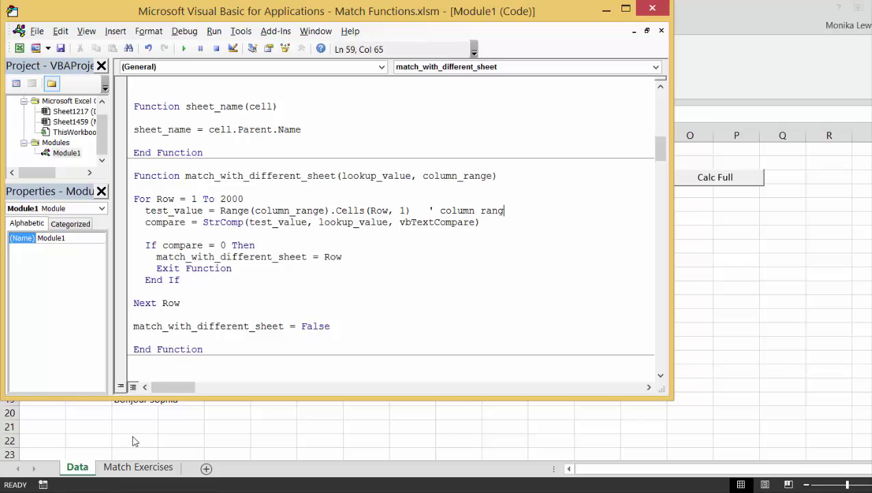
{"action": "type", "text": "e can be defined with "}
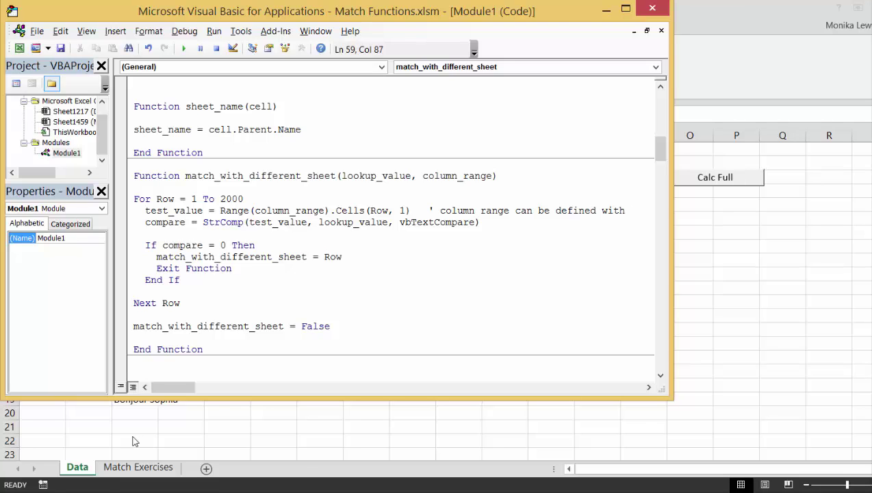
{"action": "type", "text": "different"}
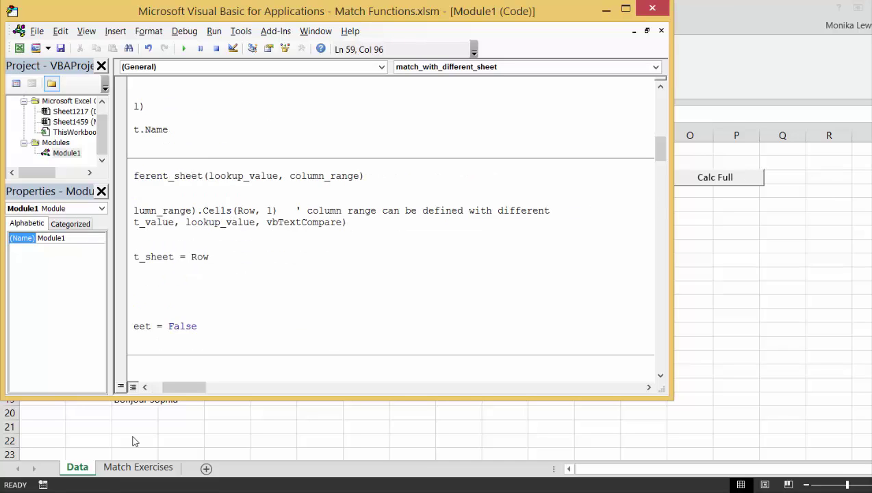
{"action": "type", "text": " sheet"}
{"action": "key", "text": "Up"}
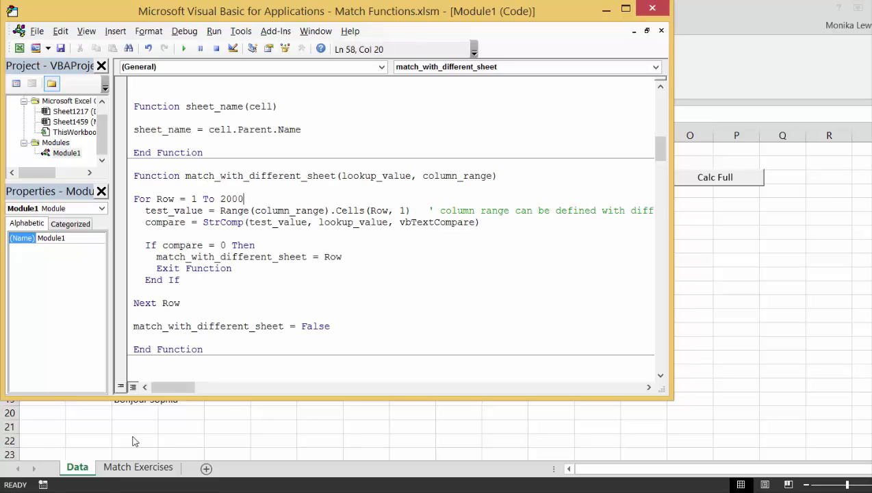
Step: Review the row loop of match_with_different_sheet, from the StrComp comparison through the If block to the function's return value
{"action": "key", "text": "Home"}
{"action": "key", "text": "Down"}
{"action": "key", "text": "Down"}
{"action": "key", "text": "Down"}
{"action": "key", "text": "Down"}
{"action": "key", "text": "Down"}
{"action": "key", "text": "Down"}
{"action": "key", "text": "Down"}
{"action": "key", "text": "Down"}
{"action": "key", "text": "Down"}
{"action": "key", "text": "Up"}
{"action": "key", "text": "Up"}
{"action": "key", "text": "Up"}
{"action": "key", "text": "Up"}
{"action": "key", "text": "Up"}
{"action": "key", "text": "Up"}
{"action": "key", "text": "Up"}
{"action": "key", "text": "Up"}
{"action": "key", "text": "Up"}
{"action": "key", "text": "Down"}
{"action": "key", "text": "Down"}
{"action": "key", "text": "Down"}
{"action": "key", "text": "Up"}
{"action": "key", "text": "Up"}
{"action": "key", "text": "Down"}
{"action": "key", "text": "Down"}
{"action": "key", "text": "Up"}
{"action": "key", "text": "Up"}
{"action": "key", "text": "Down"}
{"action": "key", "text": "Down"}
{"action": "key", "text": "Down"}
{"action": "key", "text": "Down"}
{"action": "key", "text": "Down"}
{"action": "key", "text": "Up"}
{"action": "key", "text": "Up"}
{"action": "key", "text": "Down"}
{"action": "key", "text": "Down"}
{"action": "key", "text": "Down"}
{"action": "key", "text": "Down"}
Step: Return to the workbook, enter the label Match with UDF in E9 of the Match Exercises sheet, and select G9
{"action": "left_click", "coordinate": [717, 270]}
{"action": "key", "text": "Left"}
{"action": "key", "text": "Left"}
{"action": "key", "text": "Left"}
{"action": "key", "text": "Left"}
{"action": "key", "text": "Left"}
{"action": "key", "text": "Left"}
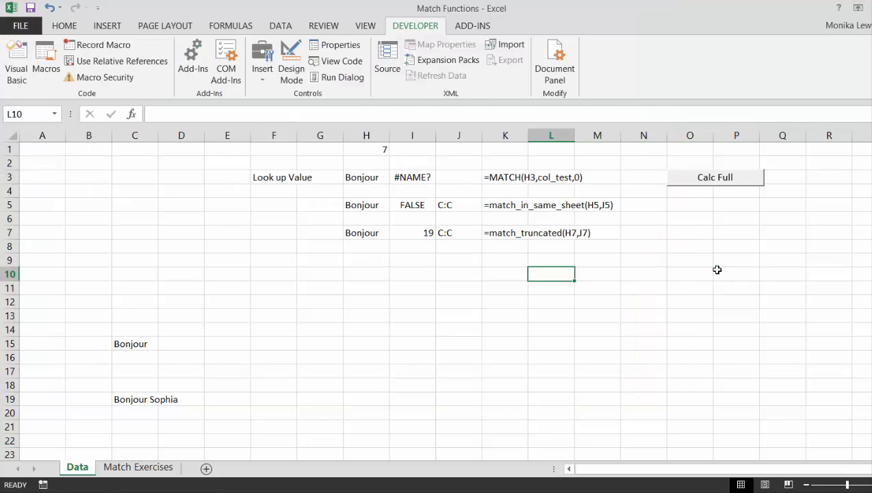
{"action": "key", "text": "ctrl+Page_Down"}
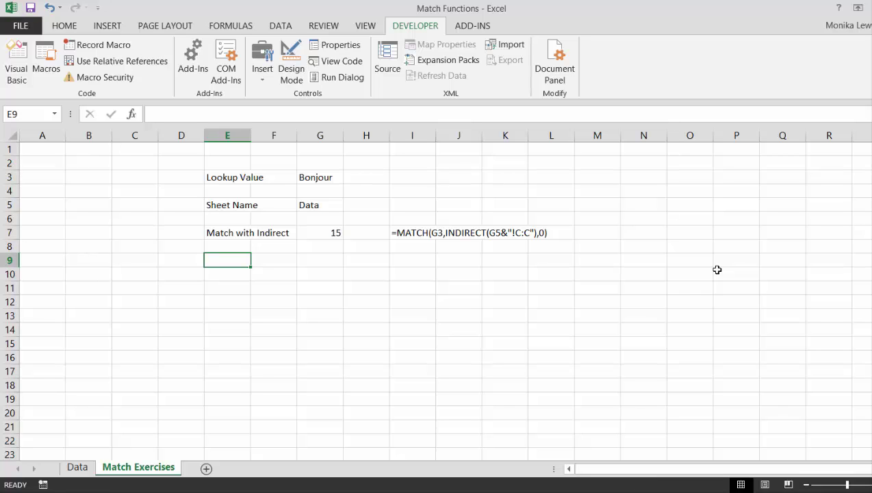
{"action": "type", "text": "Match "}
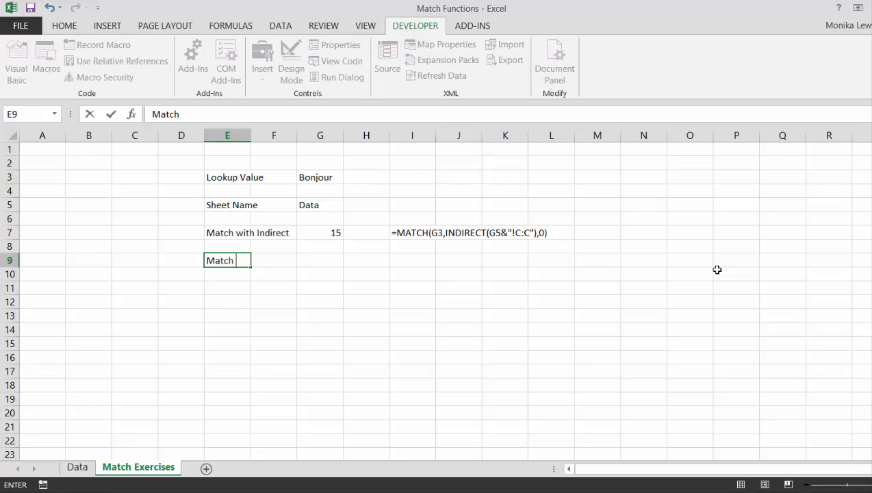
{"action": "type", "text": "with UDF"}
{"action": "key", "text": "Return"}
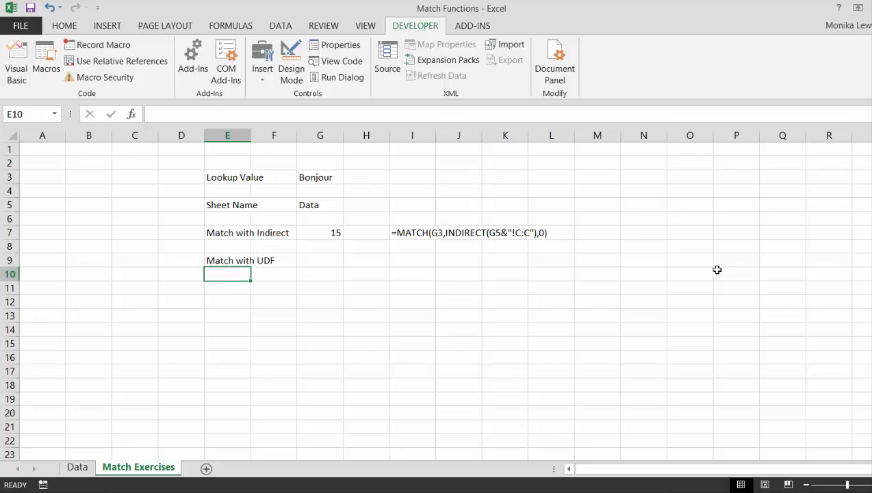
{"action": "key", "text": "Up"}
{"action": "key", "text": "Right"}
{"action": "key", "text": "Right"}
{"action": "type", "text": "="}
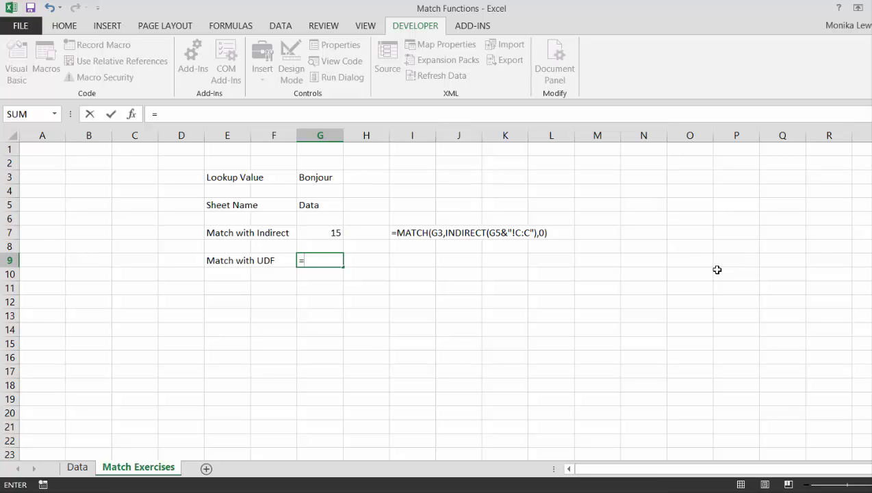
{"action": "type", "text": "ma"}
{"action": "key", "text": "Down"}
{"action": "key", "text": "Down"}
{"action": "key", "text": "Down"}
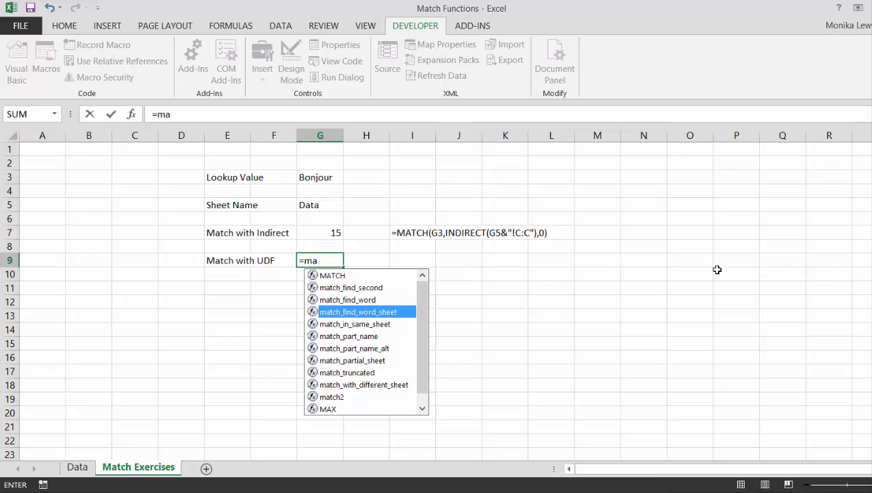
{"action": "key", "text": "Down"}
{"action": "key", "text": "Up"}
{"action": "key", "text": "Up"}
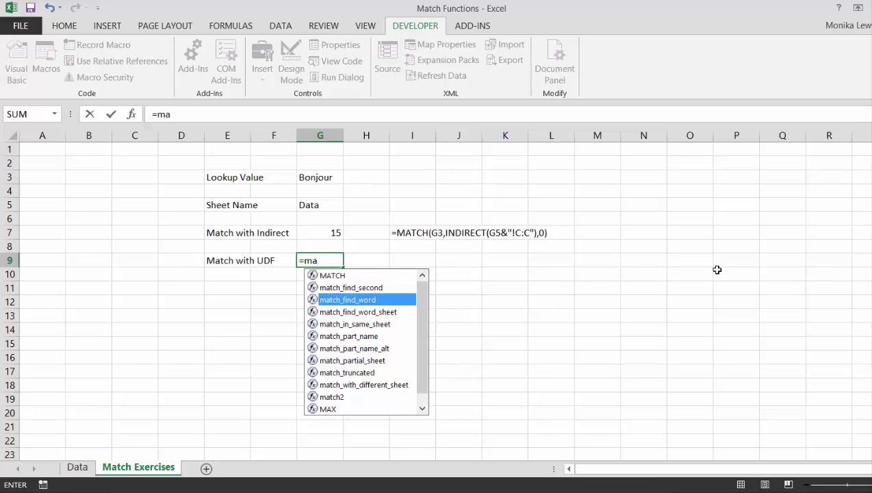
{"action": "key", "text": "Down"}
{"action": "key", "text": "Down"}
{"action": "key", "text": "Down"}
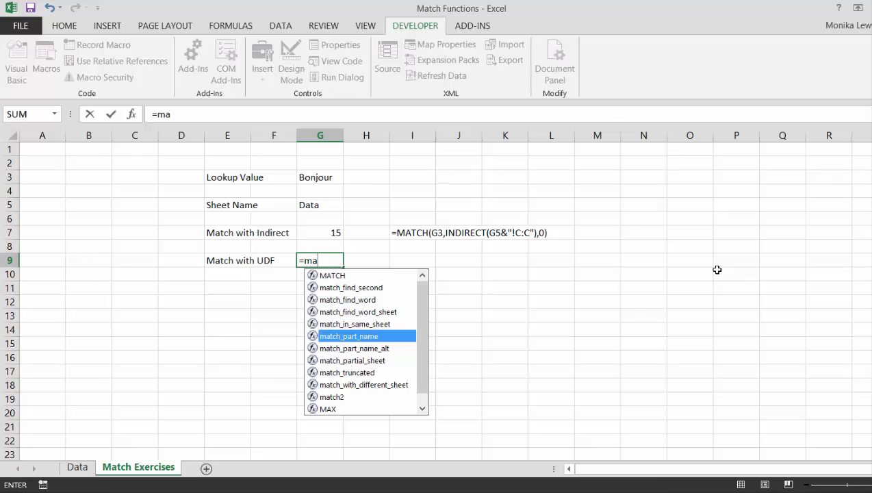
{"action": "key", "text": "Down"}
{"action": "key", "text": "Down"}
{"action": "key", "text": "Down"}
{"action": "key", "text": "Down"}
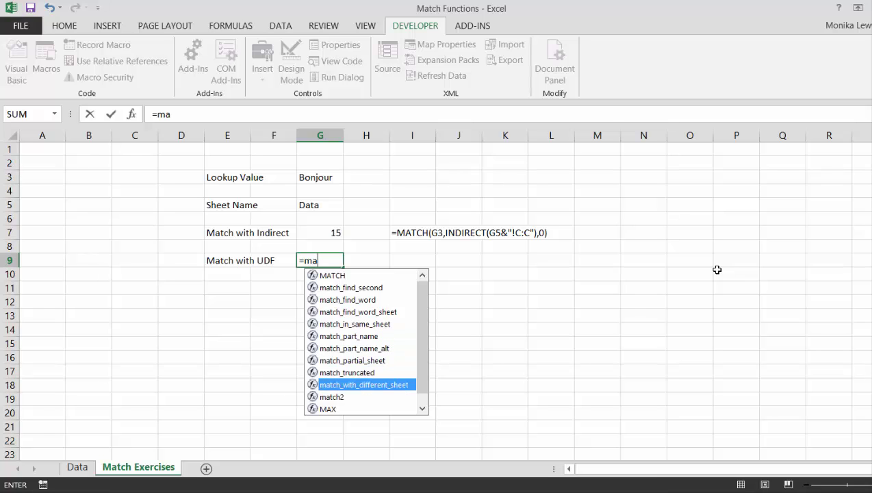
{"action": "key", "text": "Tab"}
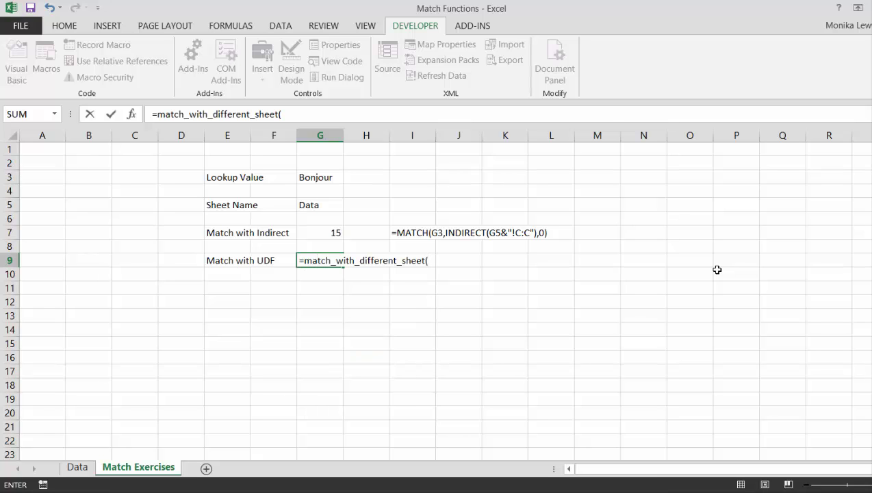
{"action": "key", "text": "Right"}
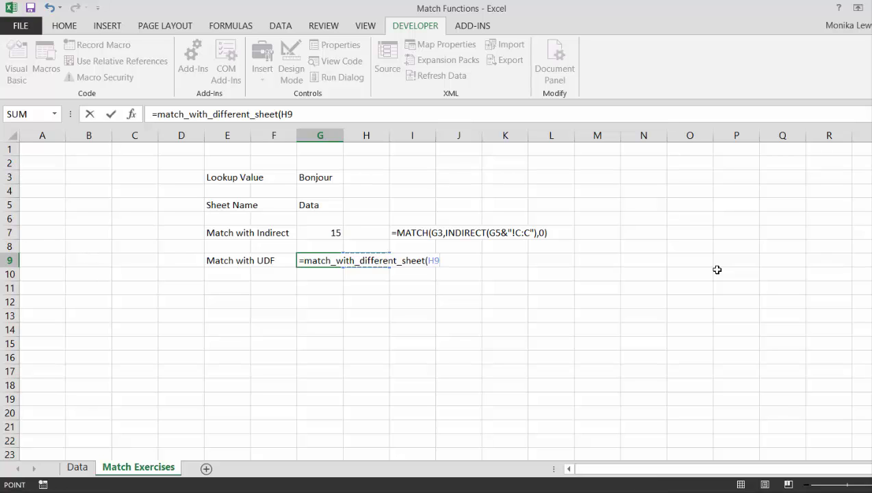
{"action": "key", "text": "Escape"}
Step: Start a match_with_different_sheet formula in G9 and open its function arguments
{"action": "type", "text": "=mm"}
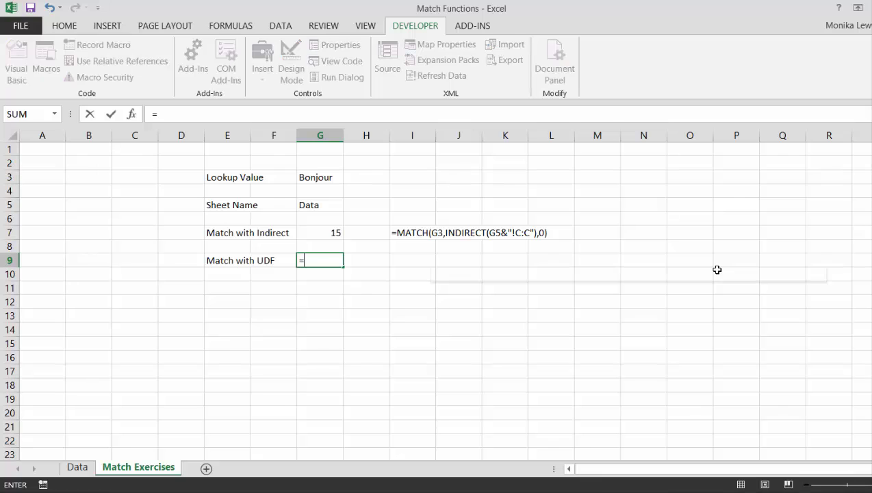
{"action": "key", "text": "BackSpace"}
{"action": "type", "text": "at"}
{"action": "key", "text": "Down"}
{"action": "key", "text": "Down"}
{"action": "key", "text": "Down"}
{"action": "key", "text": "Down"}
{"action": "key", "text": "Down"}
{"action": "key", "text": "Down"}
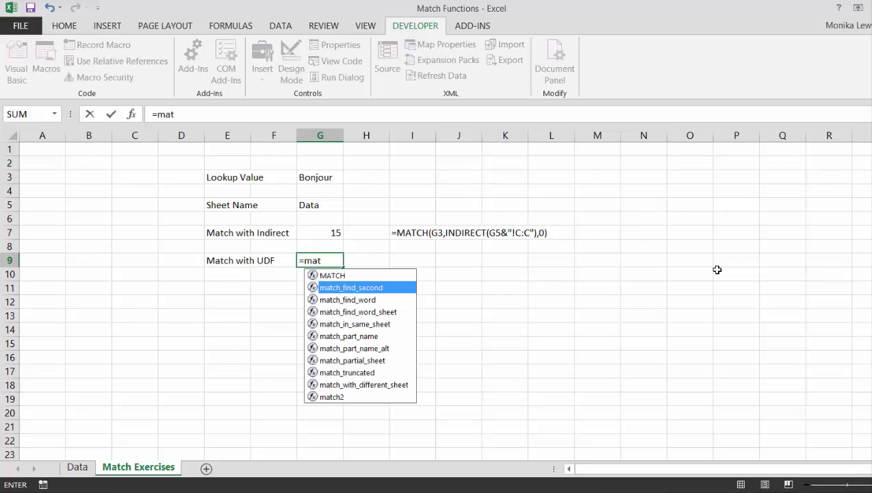
{"action": "key", "text": "Down"}
{"action": "key", "text": "Down"}
{"action": "key", "text": "Down"}
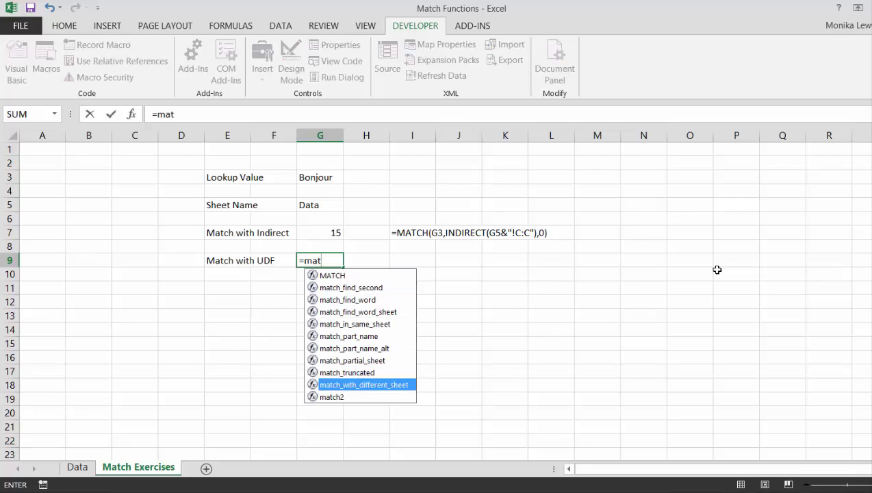
{"action": "key", "text": "Tab"}
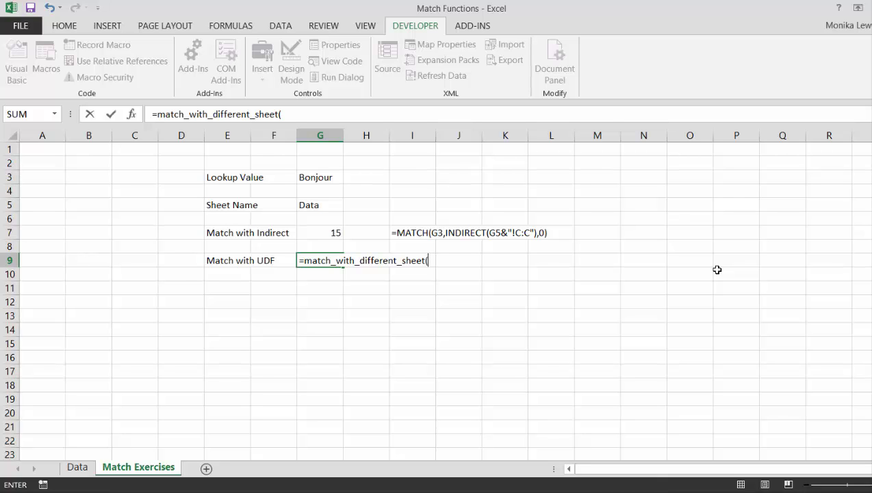
{"action": "key", "text": "ctrl+a"}
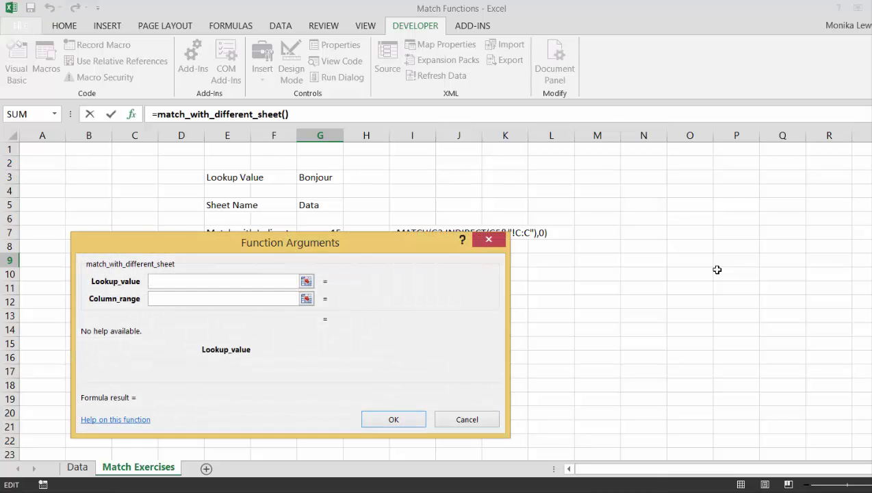
Step: Set Lookup_value to G3 and Column_range to "data!C:C" for the G9 function, and confirm the formula
{"action": "left_click", "coordinate": [306, 282]}
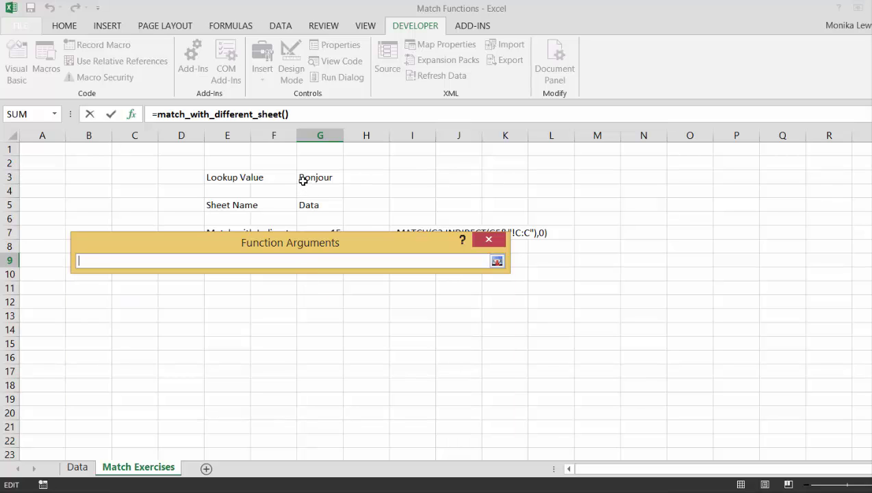
{"action": "left_click", "coordinate": [303, 179]}
{"action": "key", "text": "Return"}
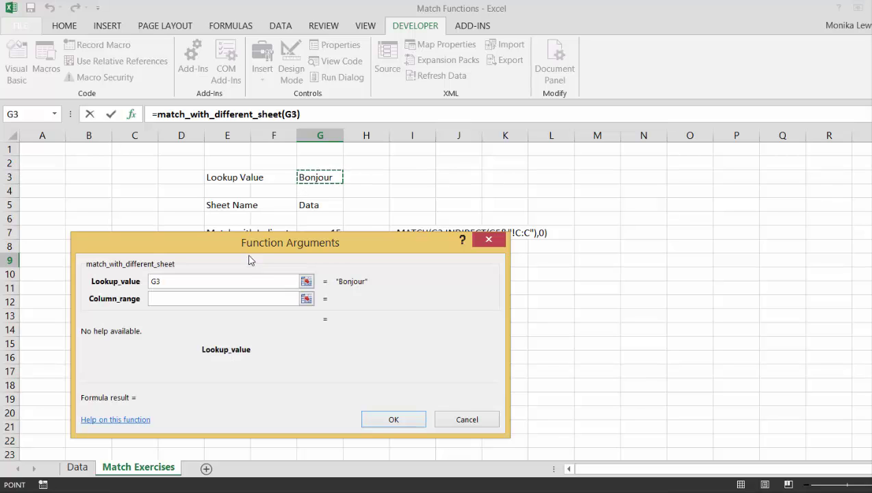
{"action": "left_click", "coordinate": [238, 296]}
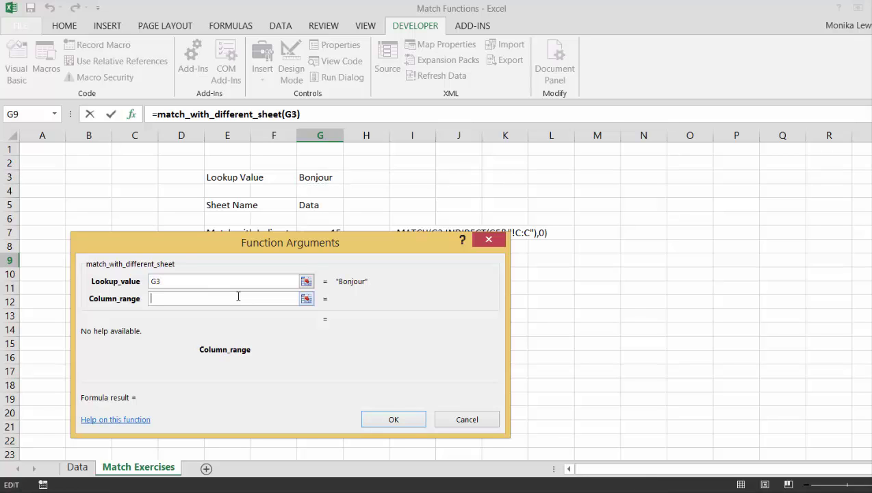
{"action": "type", "text": "\"data!C:"}
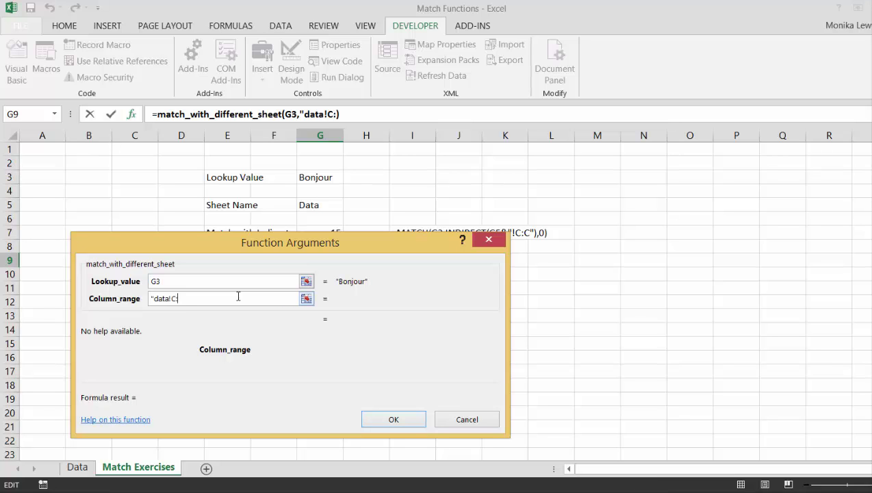
{"action": "type", "text": "C\""}
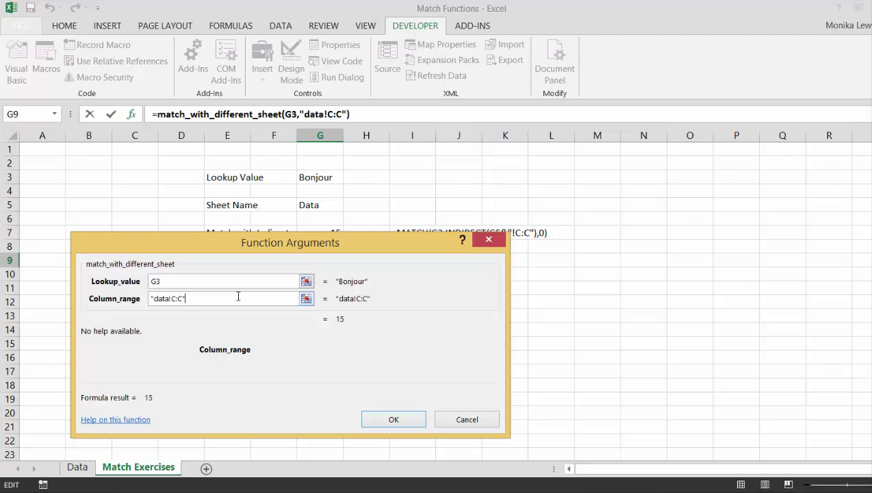
{"action": "key", "text": "Return"}
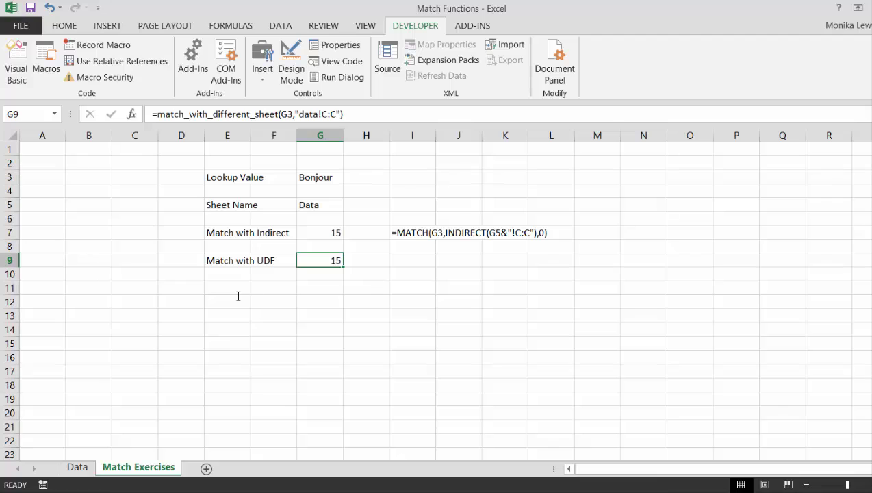
Step: Delete three rows from the Data sheet starting at row 11, above the Bonjour entry in column C
{"action": "key", "text": "Left"}
{"action": "key", "text": "Up"}
{"action": "key", "text": "Down"}
{"action": "key", "text": "Down"}
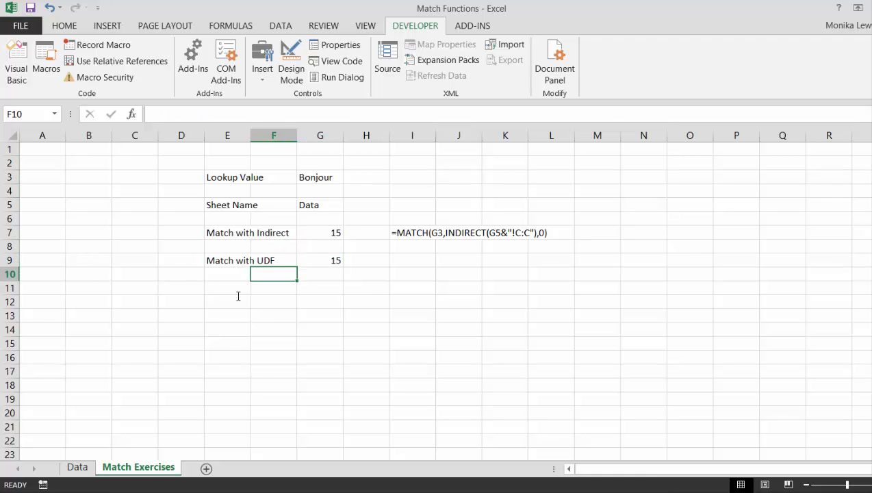
{"action": "key", "text": "ctrl+Page_Up"}
{"action": "key", "text": "Left"}
{"action": "key", "text": "Left"}
{"action": "key", "text": "Left"}
{"action": "key", "text": "Left"}
{"action": "key", "text": "Left"}
{"action": "key", "text": "Left"}
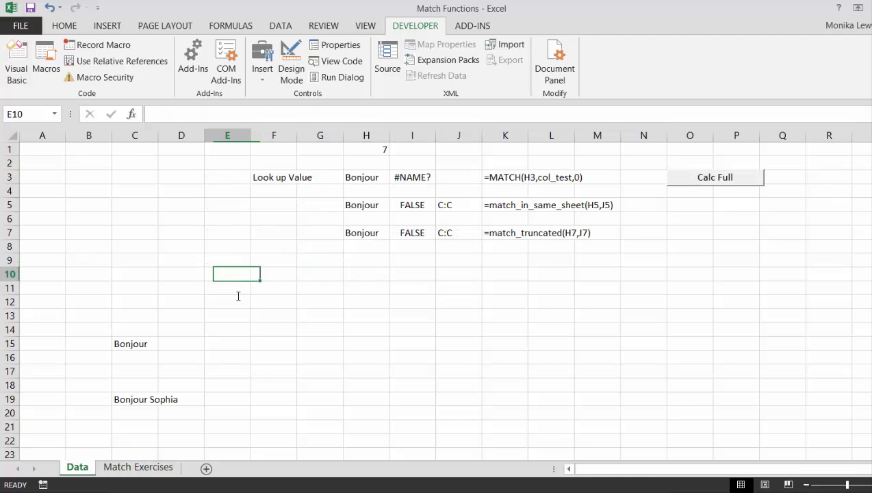
{"action": "key", "text": "Down"}
{"action": "key", "text": "shift+space"}
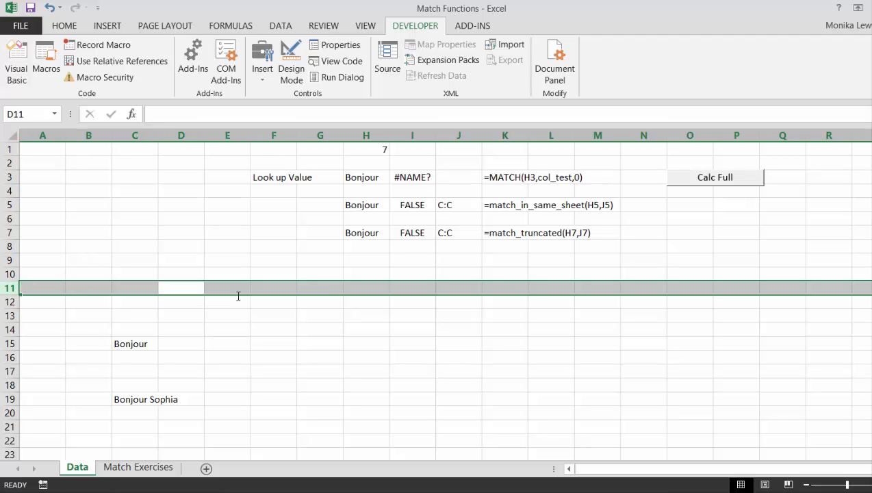
{"action": "key", "text": "ctrl+minus"}
{"action": "key", "text": "ctrl+minus"}
{"action": "key", "text": "ctrl+minus"}
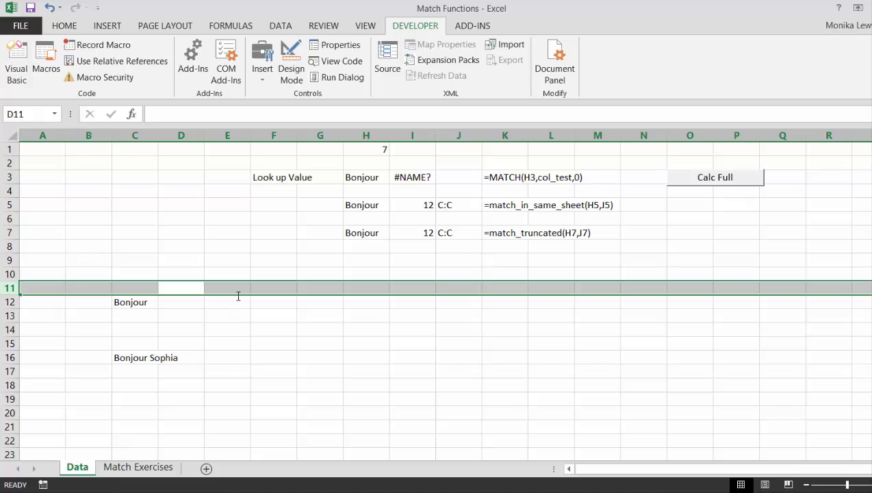
{"action": "key", "text": "Up"}
{"action": "key", "text": "Up"}
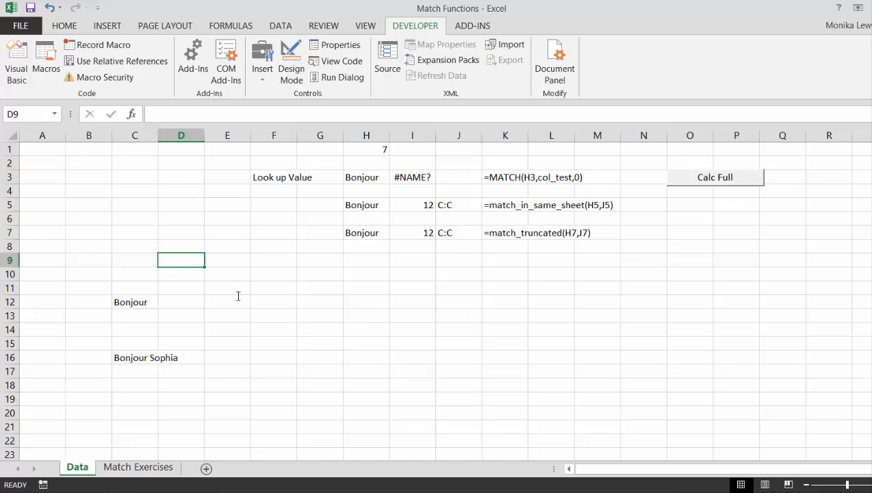
Step: Return to the Match Exercises sheet and inspect the Sheet Name formula in G5, re-entering it as it stands
{"action": "key", "text": "ctrl+Page_Down"}
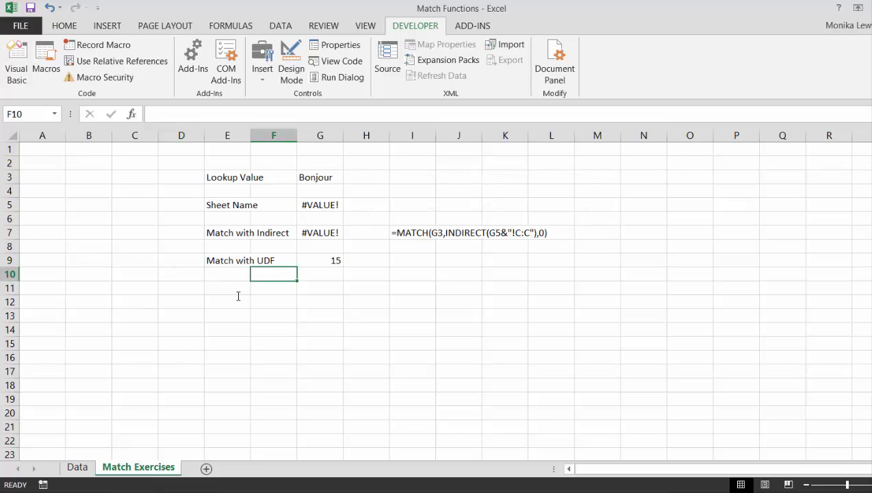
{"action": "key", "text": "Up"}
{"action": "key", "text": "Up"}
{"action": "key", "text": "Up"}
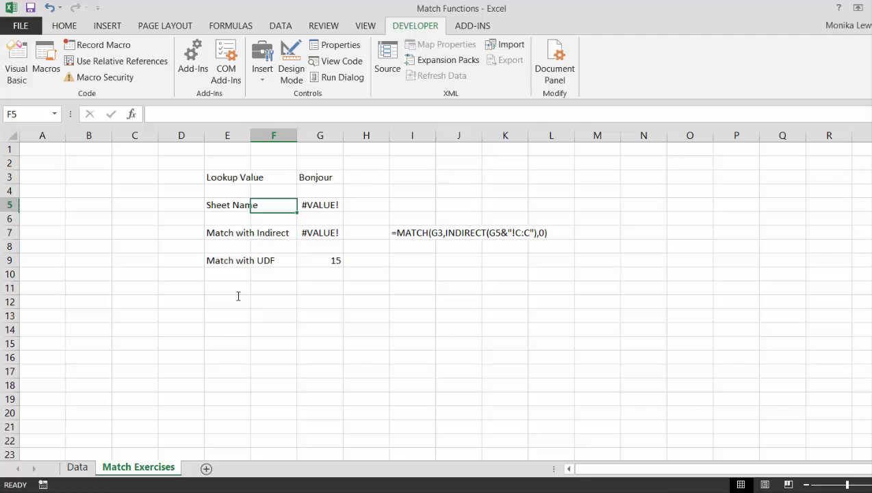
{"action": "key", "text": "Right"}
{"action": "key", "text": "F2"}
{"action": "key", "text": "ctrl+Return"}
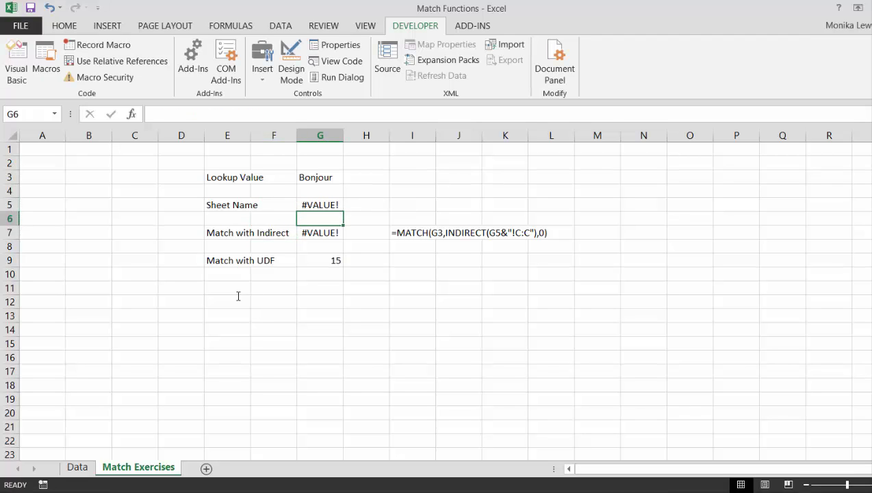
{"action": "key", "text": "Down"}
{"action": "key", "text": "Down"}
{"action": "key", "text": "Up"}
{"action": "key", "text": "Up"}
{"action": "key", "text": "F2"}
{"action": "key", "text": "Return"}
{"action": "key", "text": "Up"}
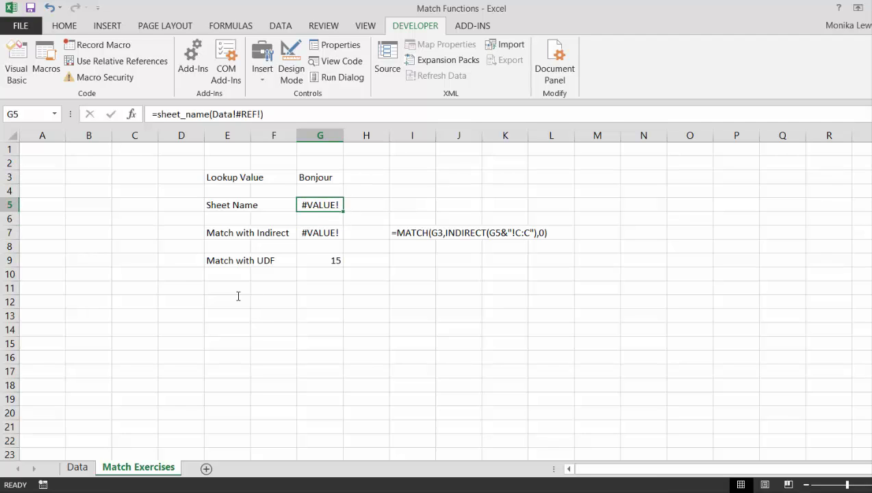
Step: Replace the G5 formula with sheet_name referring to cell A1 of the Data sheet
{"action": "key", "text": "BackSpace"}
{"action": "type", "text": "="}
{"action": "key", "text": "BackSpace"}
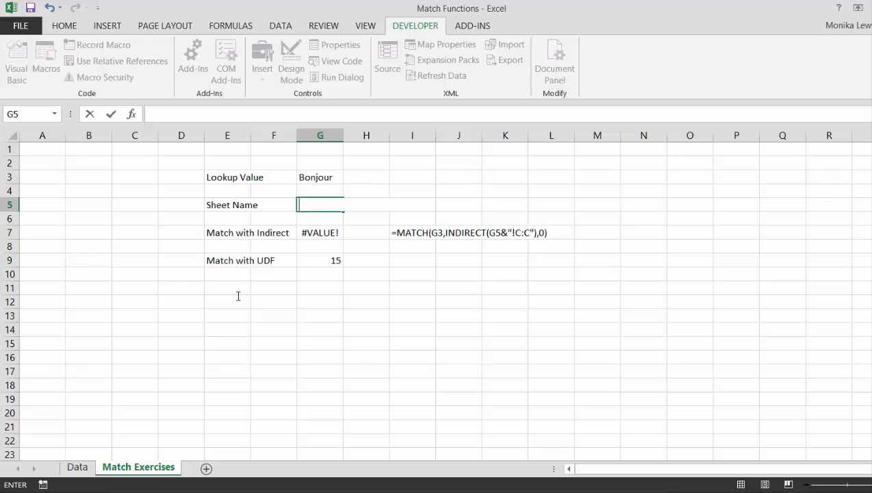
{"action": "type", "text": "=s"}
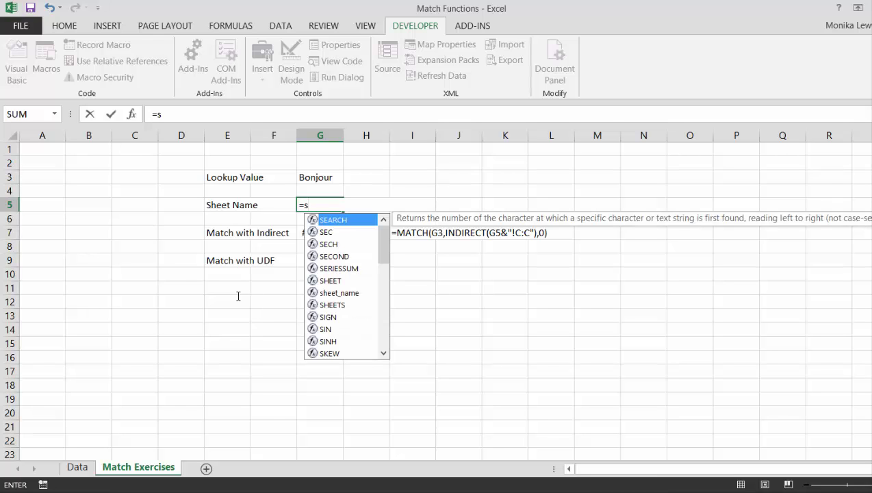
{"action": "key", "text": "Down"}
{"action": "key", "text": "Down"}
{"action": "key", "text": "Down"}
{"action": "key", "text": "Down"}
{"action": "key", "text": "Down"}
{"action": "key", "text": "Down"}
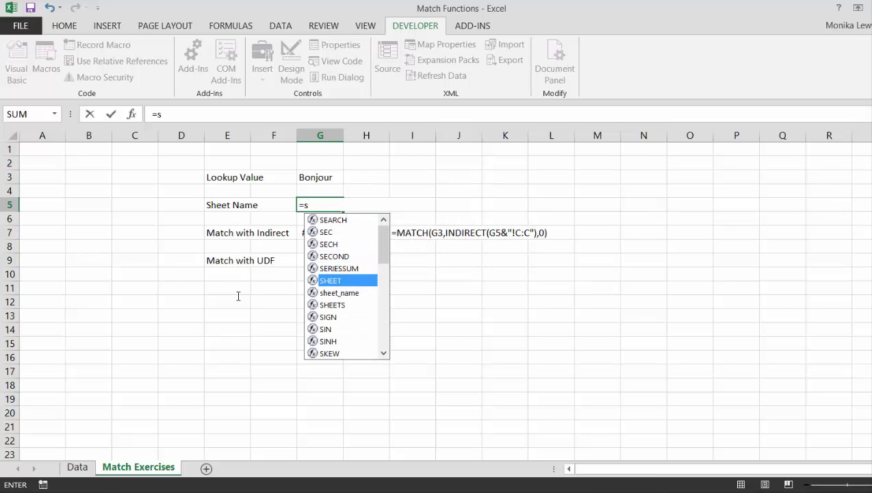
{"action": "key", "text": "Tab"}
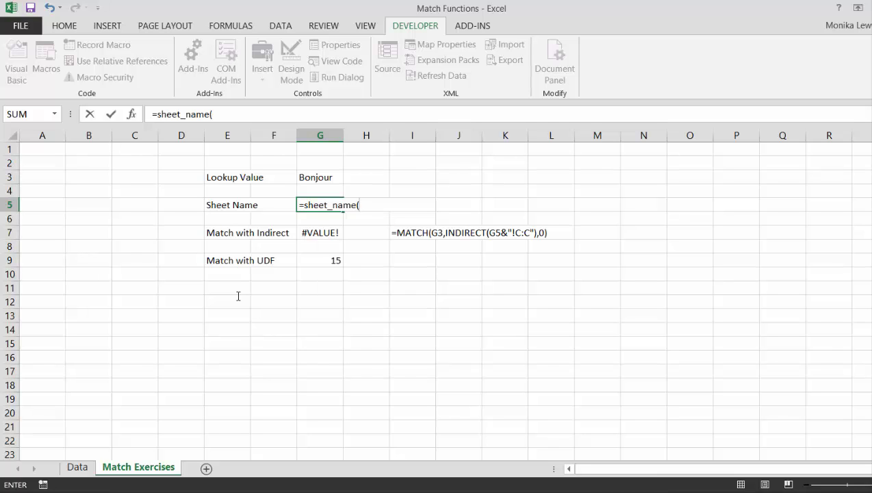
{"action": "key", "text": "ctrl+Page_Up"}
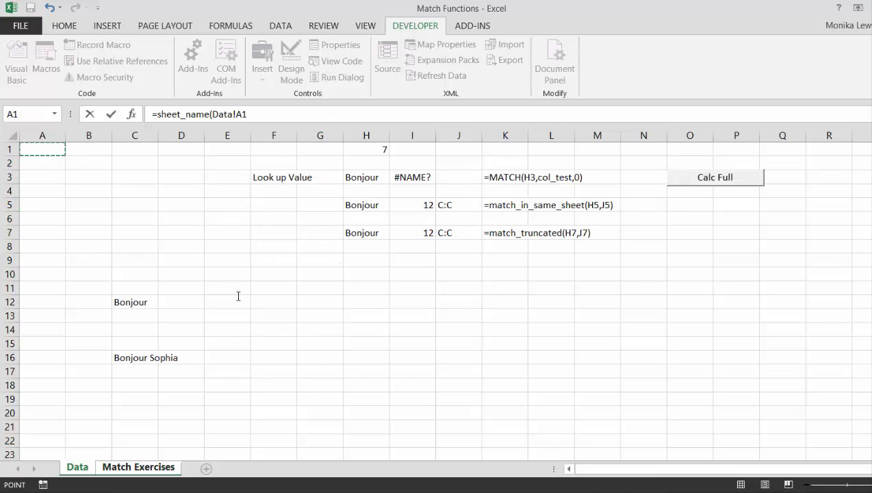
{"action": "key", "text": "Return"}
Step: Re-enter the existing match_with_different_sheet formula in G9 to recalculate it
{"action": "key", "text": "Down"}
{"action": "key", "text": "Down"}
{"action": "key", "text": "Down"}
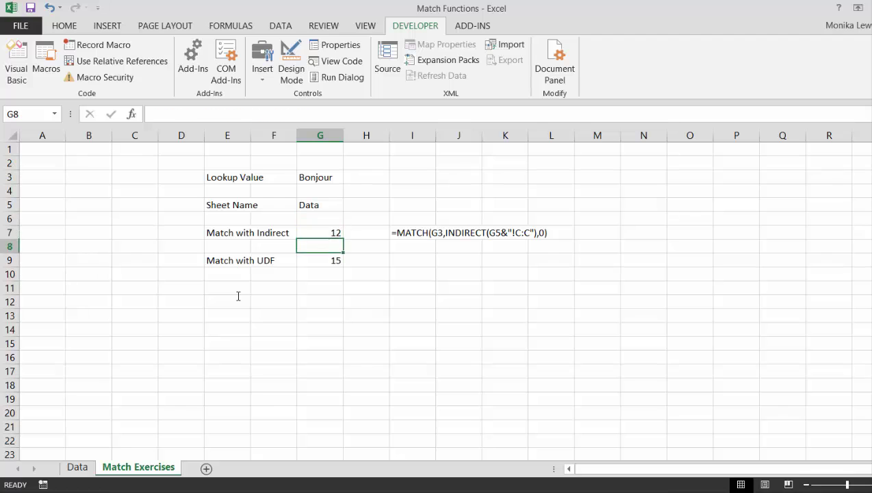
{"action": "key", "text": "F2"}
{"action": "key", "text": "Return"}
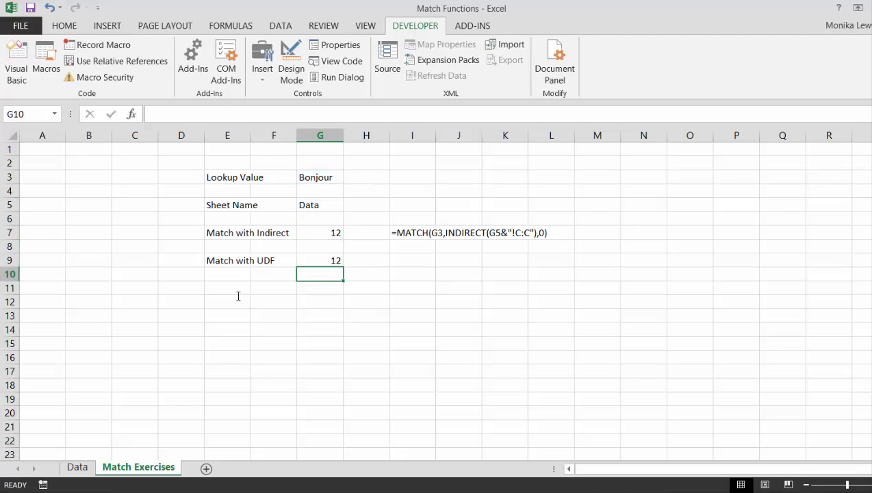
Step: Copy the Calc Full button from the Data sheet
{"action": "key", "text": "Up"}
{"action": "key", "text": "ctrl+Page_Up"}
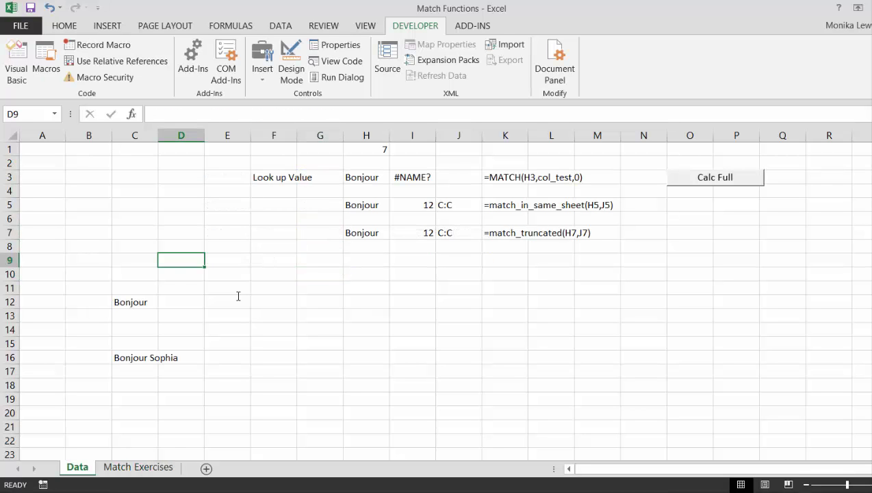
{"action": "right_click", "coordinate": [719, 181]}
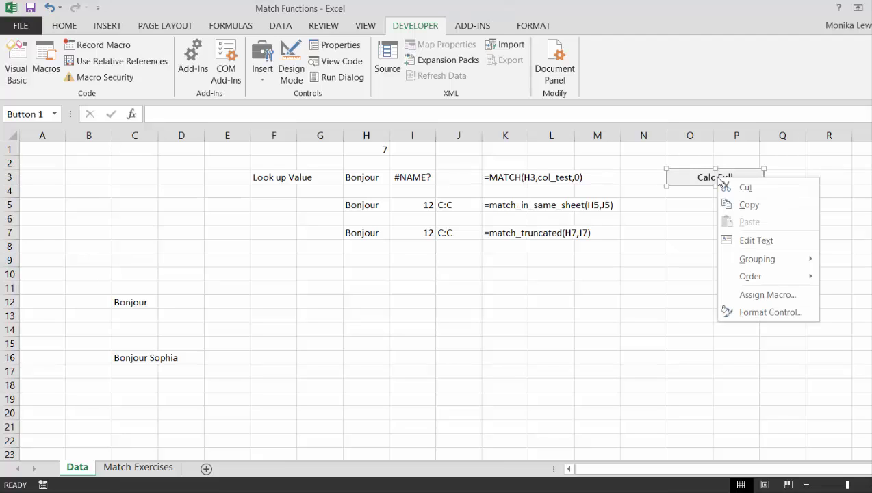
{"action": "left_click", "coordinate": [736, 206]}
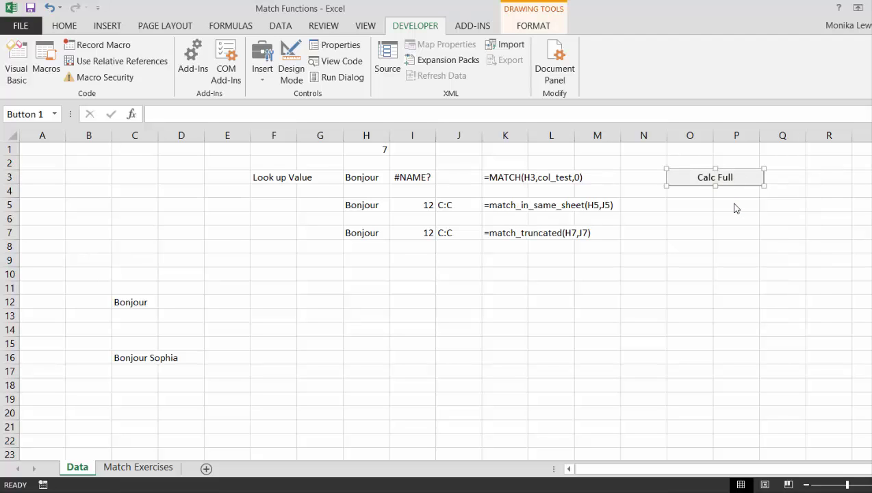
Step: Paste the Calc Full button onto the Match Exercises sheet at J4 and deselect it
{"action": "key", "text": "ctrl+Page_Down"}
{"action": "key", "text": "Up"}
{"action": "key", "text": "Up"}
{"action": "key", "text": "Up"}
{"action": "key", "text": "Up"}
{"action": "key", "text": "Up"}
{"action": "key", "text": "Up"}
{"action": "key", "text": "Up"}
{"action": "key", "text": "Up"}
{"action": "key", "text": "Right"}
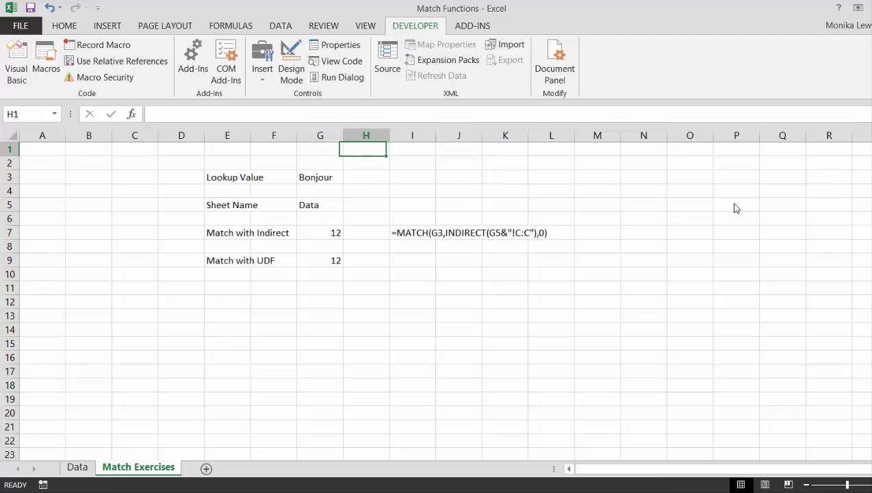
{"action": "key", "text": "Down"}
{"action": "key", "text": "Down"}
{"action": "key", "text": "Right"}
{"action": "key", "text": "Right"}
{"action": "key", "text": "ctrl+v"}
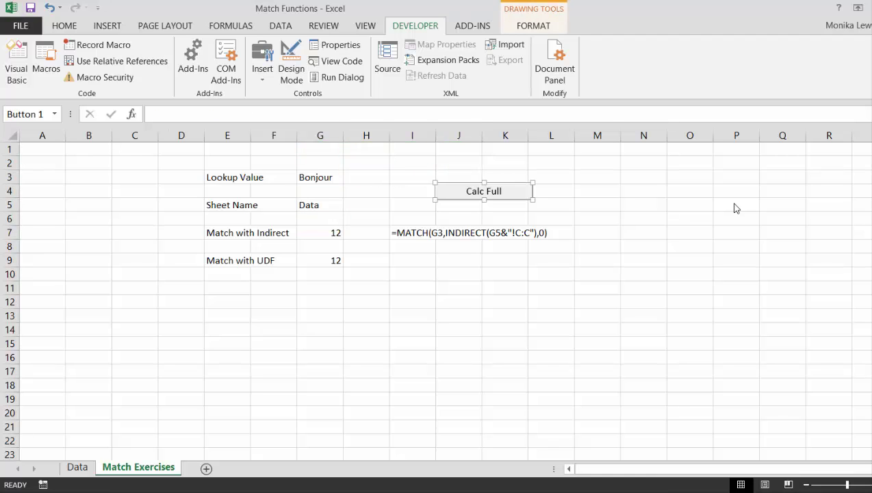
{"action": "left_click", "coordinate": [448, 282]}
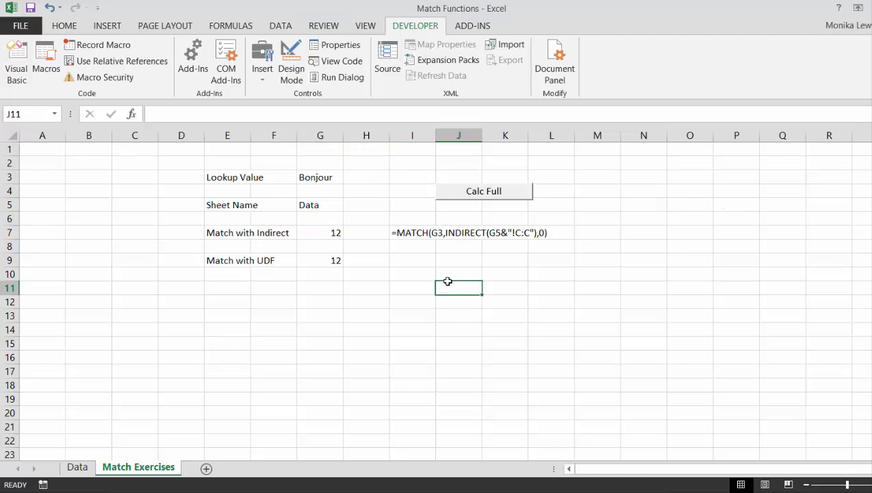
Step: Insert five rows at row 10 of the Data sheet, then run Calc Full and return to the Match Exercises sheet
{"action": "key", "text": "ctrl+Page_Up"}
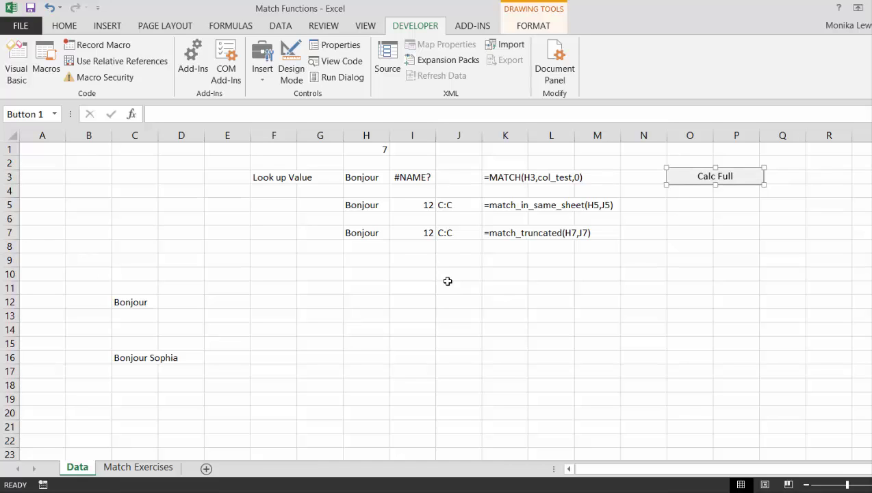
{"action": "left_click", "coordinate": [275, 276]}
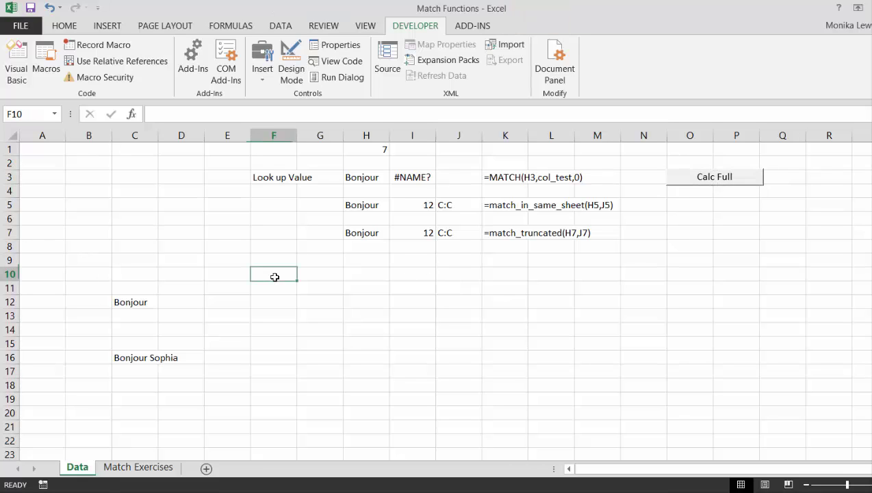
{"action": "key", "text": "shift+space"}
{"action": "key", "text": "ctrl+plus"}
{"action": "key", "text": "ctrl+plus"}
{"action": "key", "text": "ctrl+plus"}
{"action": "key", "text": "ctrl+plus"}
{"action": "key", "text": "ctrl+plus"}
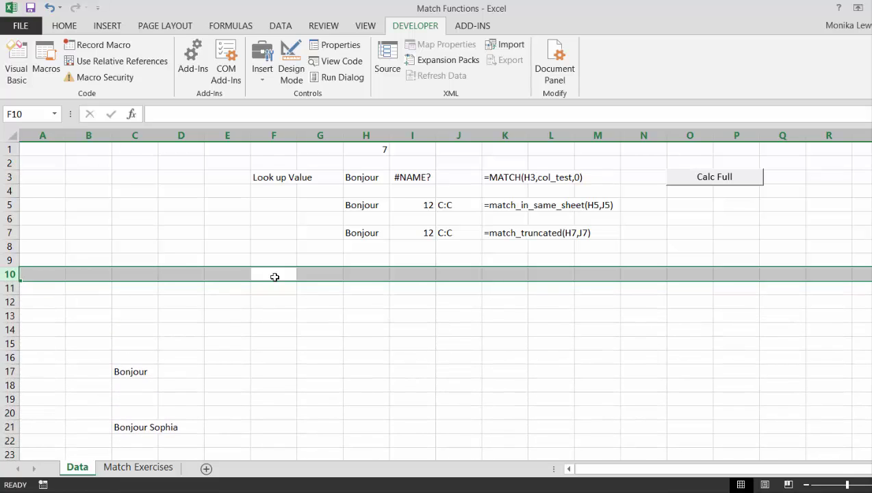
{"action": "left_click", "coordinate": [746, 178]}
{"action": "key", "text": "ctrl+Page_Down"}
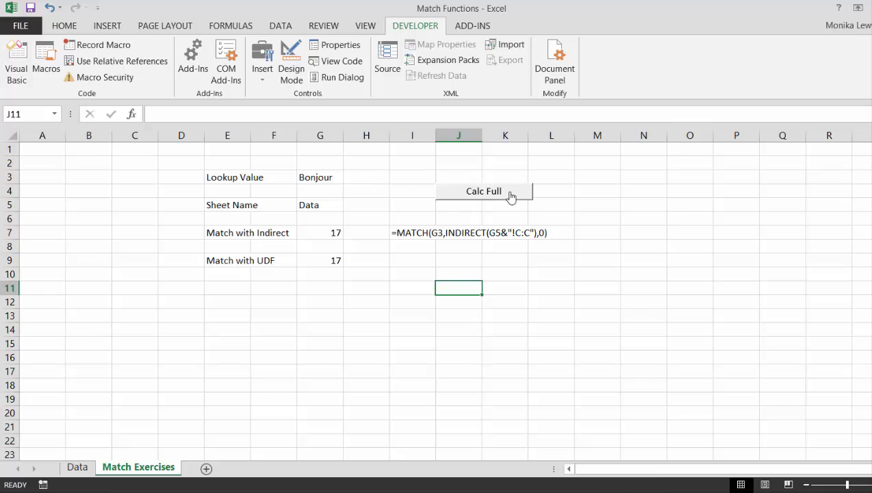
Step: Show the G9 formula as text in I9 of the Match Exercises sheet with FORMULATEXT(G9)
{"action": "key", "text": "Left"}
{"action": "key", "text": "Left"}
{"action": "key", "text": "Left"}
{"action": "key", "text": "Left"}
{"action": "key", "text": "Left"}
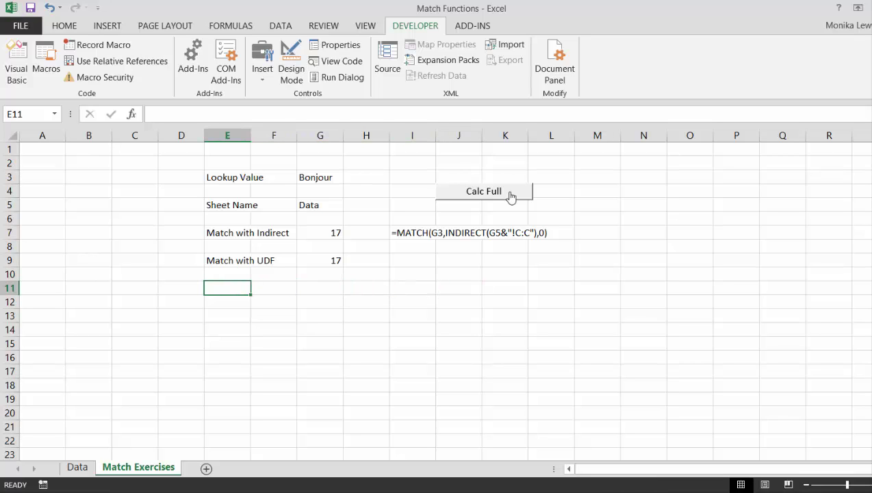
{"action": "key", "text": "Up"}
{"action": "key", "text": "Up"}
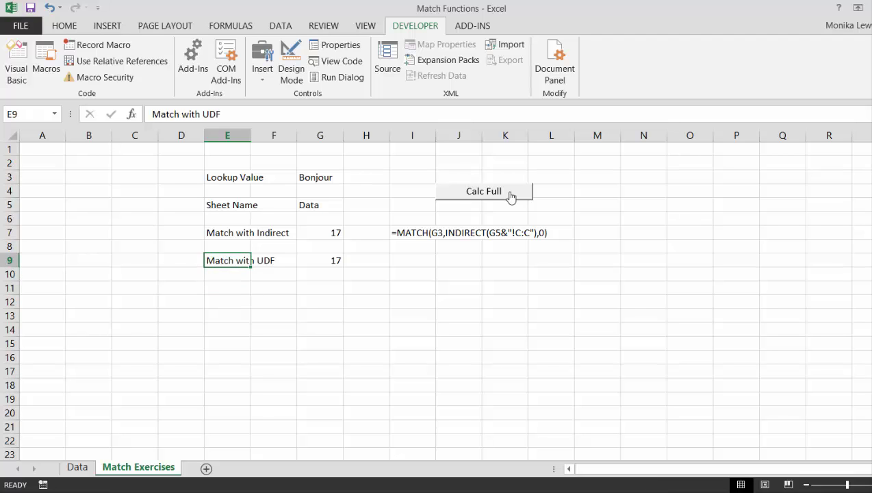
{"action": "key", "text": "Right"}
{"action": "key", "text": "Right"}
{"action": "key", "text": "Right"}
{"action": "key", "text": "Right"}
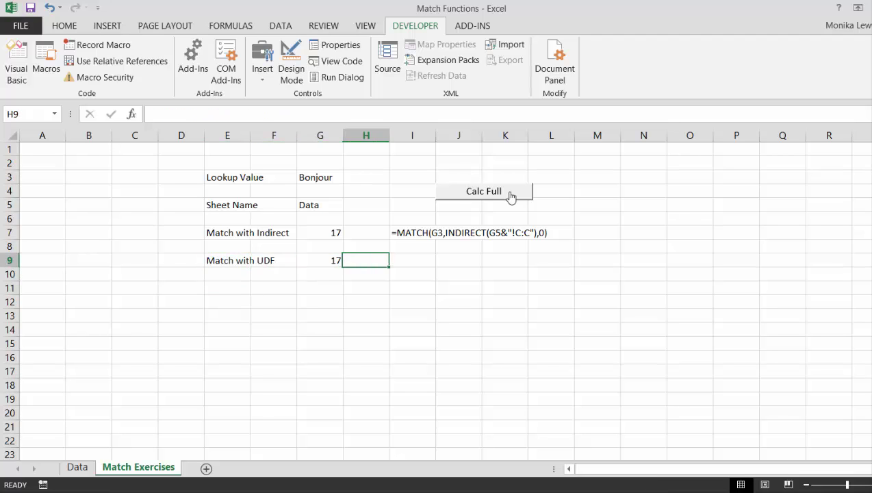
{"action": "type", "text": "="}
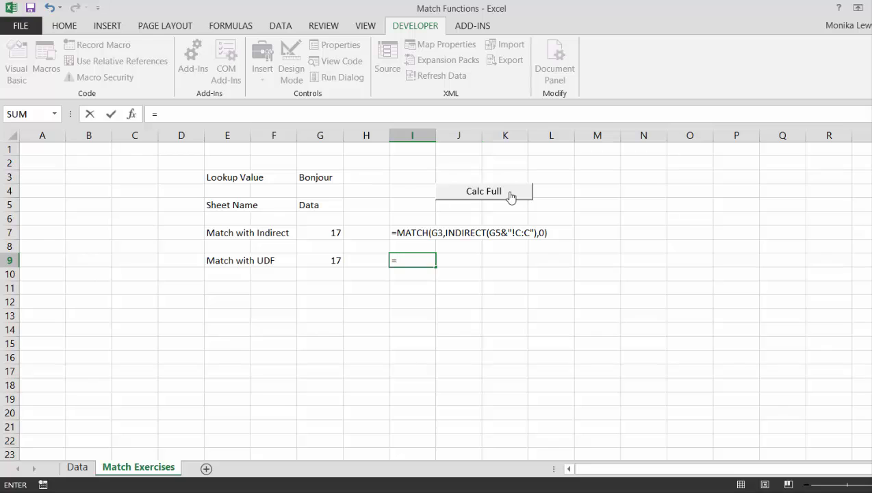
{"action": "type", "text": "for"}
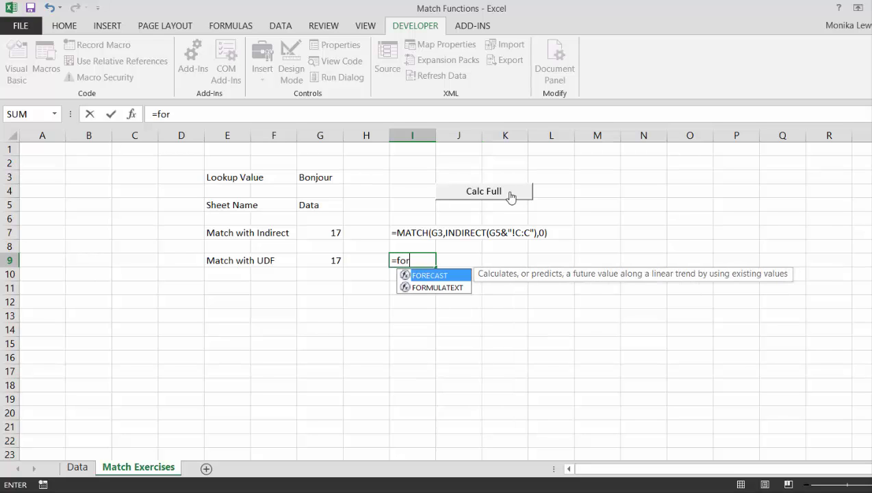
{"action": "key", "text": "Down"}
{"action": "key", "text": "Tab"}
{"action": "key", "text": "Left"}
{"action": "key", "text": "Left"}
{"action": "key", "text": "Left"}
{"action": "key", "text": "Left"}
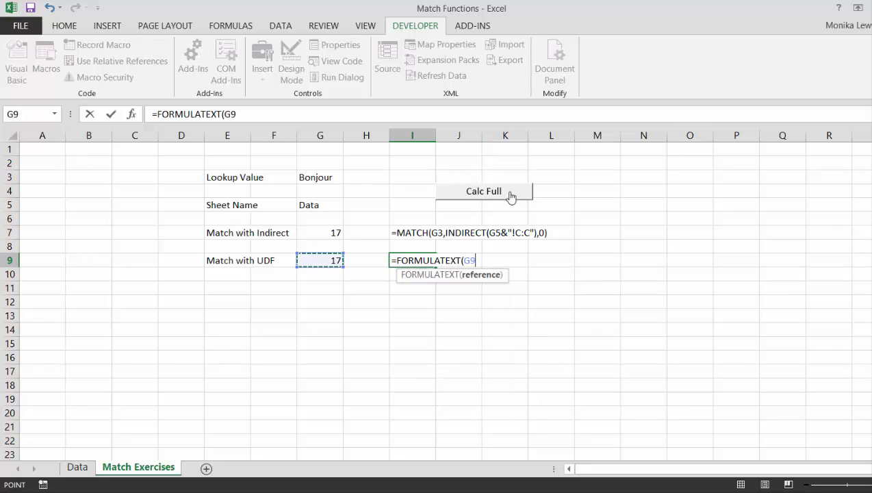
{"action": "key", "text": "Right"}
{"action": "key", "text": "Right"}
{"action": "key", "text": "Return"}
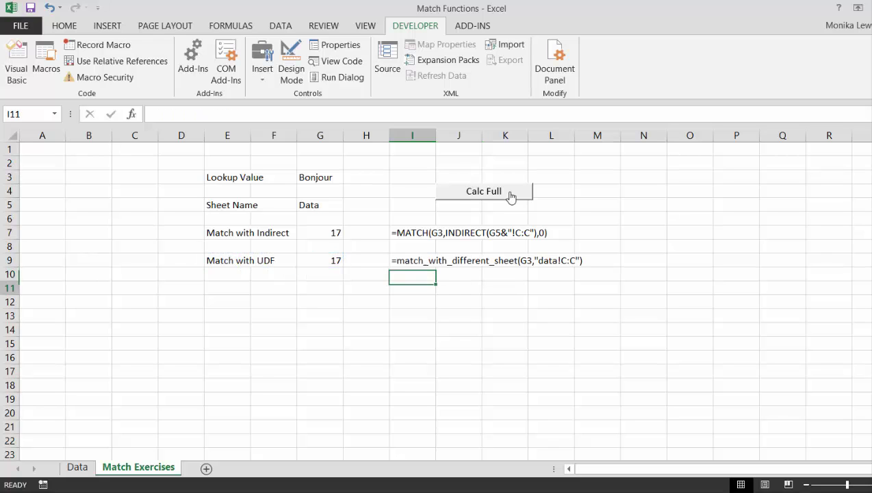
Step: Label E11 of the Match Exercises sheet "Column in Sheet"
{"action": "key", "text": "Down"}
{"action": "key", "text": "Left"}
{"action": "key", "text": "Left"}
{"action": "key", "text": "Left"}
{"action": "key", "text": "Left"}
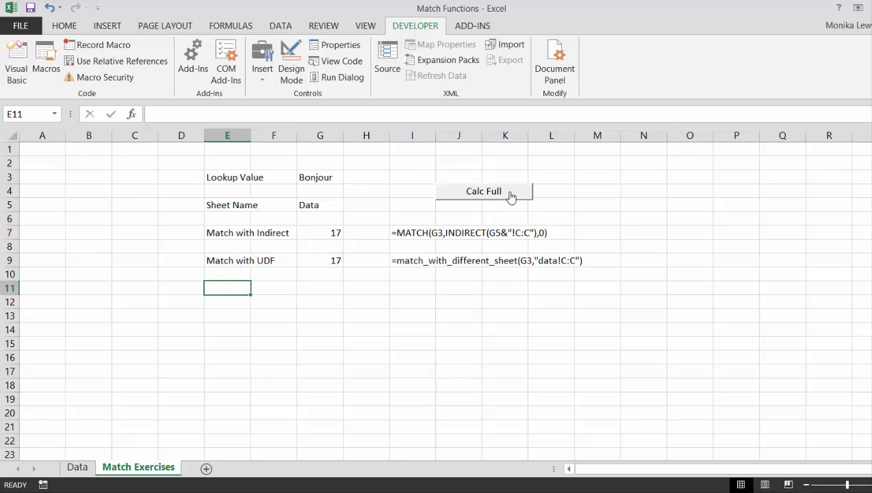
{"action": "type", "text": "Co"}
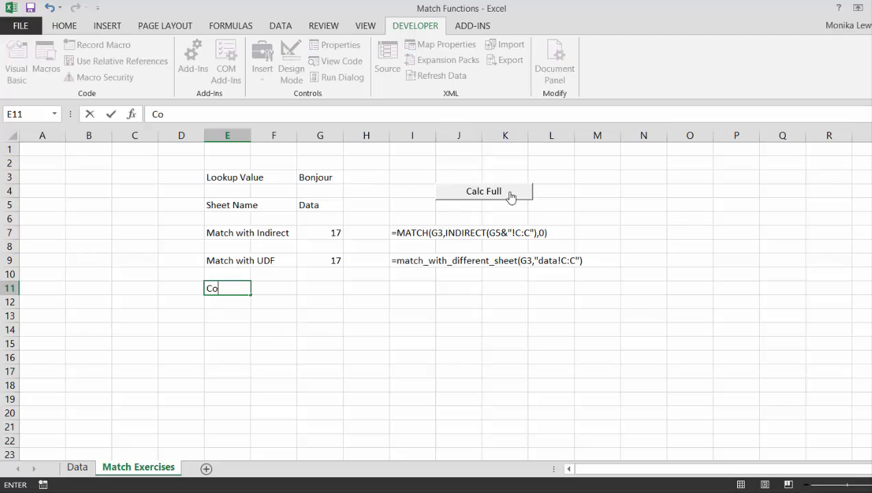
{"action": "type", "text": "lumn in Sheet"}
{"action": "key", "text": "Return"}
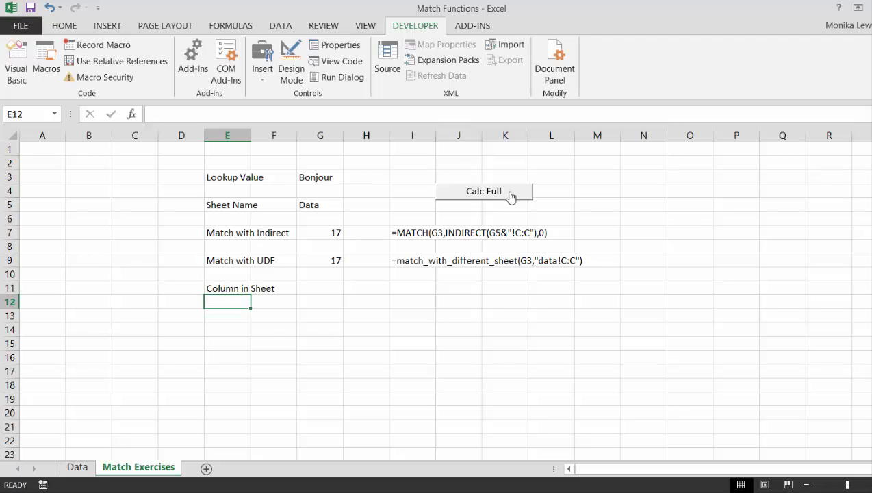
Step: Build the column reference text in G11 from the sheet name with =G5&"!C:C"
{"action": "key", "text": "Up"}
{"action": "key", "text": "Right"}
{"action": "key", "text": "Right"}
{"action": "type", "text": "="}
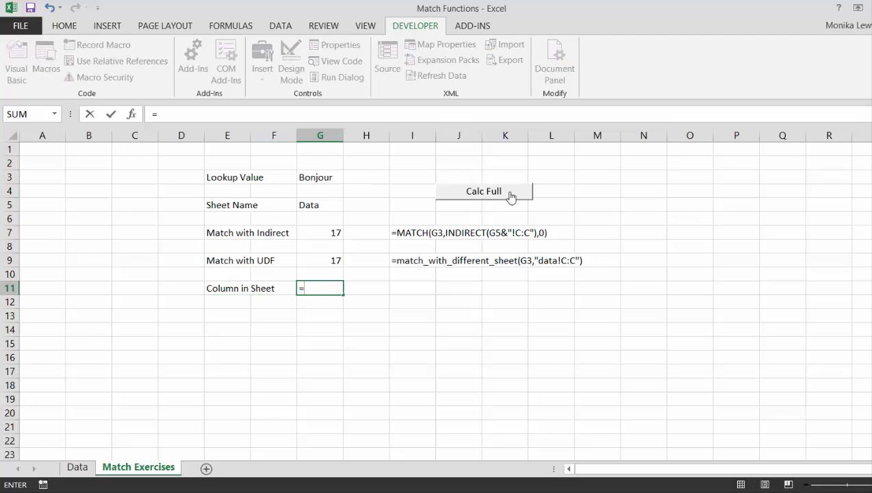
{"action": "key", "text": "Up"}
{"action": "key", "text": "Up"}
{"action": "key", "text": "Up"}
{"action": "key", "text": "Up"}
{"action": "key", "text": "Up"}
{"action": "key", "text": "Up"}
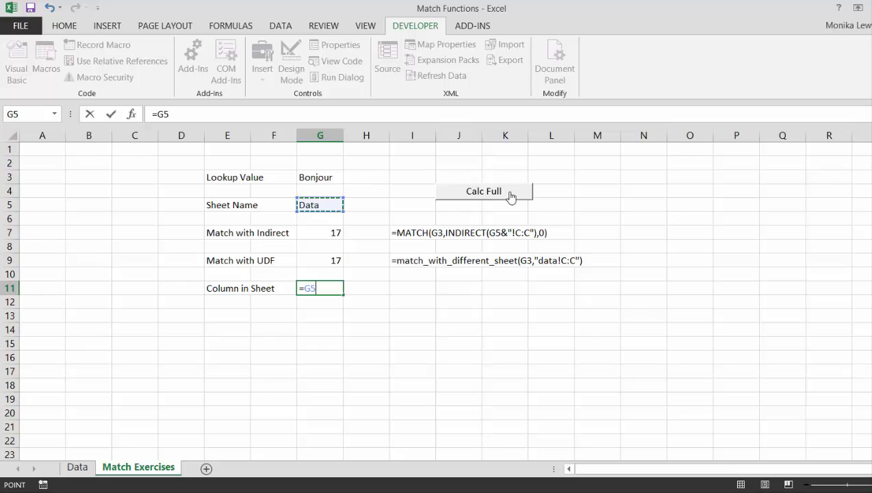
{"action": "type", "text": "&\""}
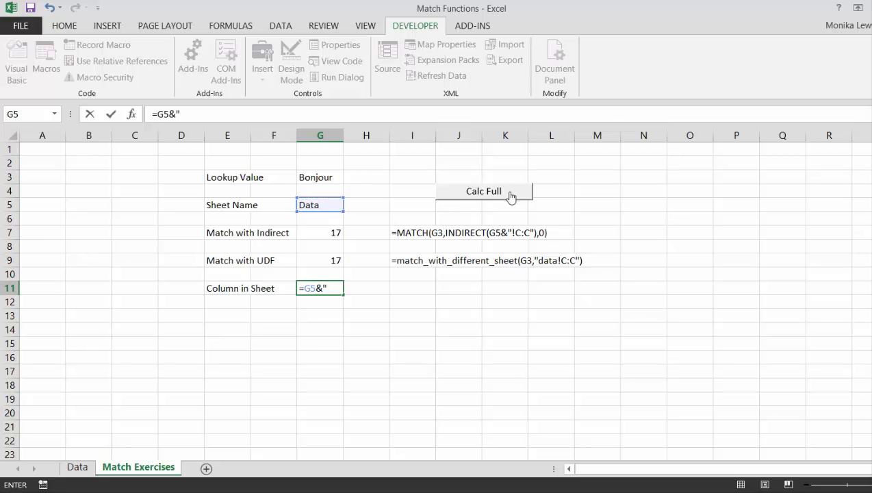
{"action": "type", "text": "!C:C\""}
{"action": "key", "text": "Return"}
{"action": "key", "text": "Up"}
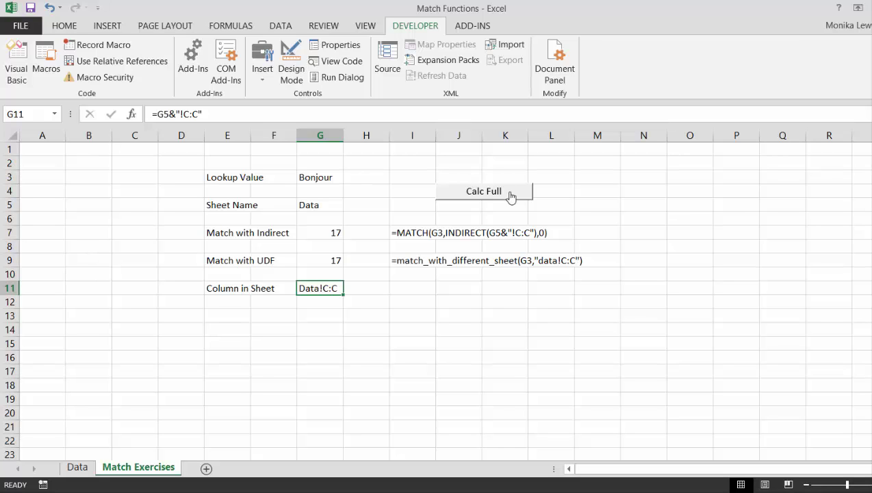
Step: Label E13 of the Match Exercises sheet "Match with Col"
{"action": "key", "text": "Down"}
{"action": "key", "text": "Down"}
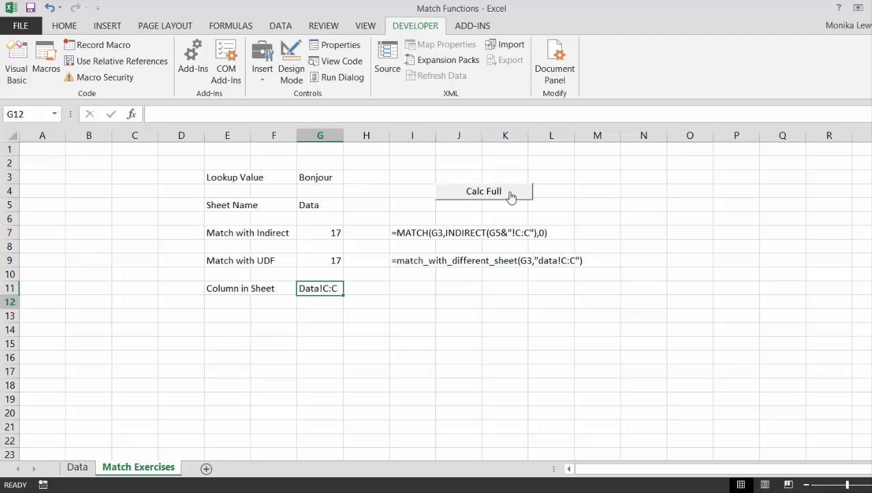
{"action": "key", "text": "Left"}
{"action": "key", "text": "Left"}
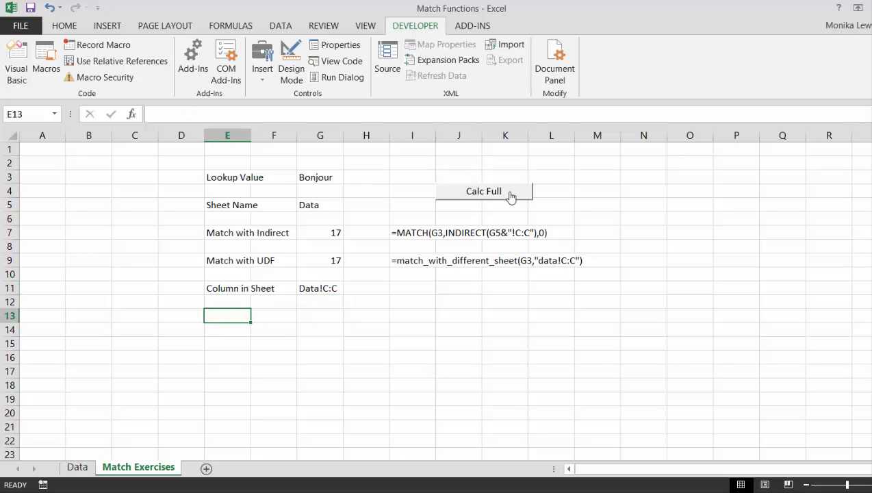
{"action": "type", "text": "Match wi"}
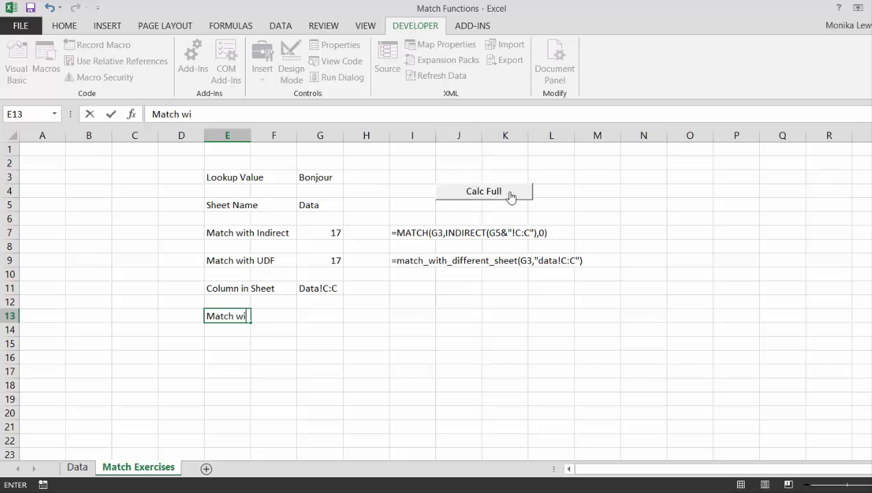
{"action": "type", "text": "th Col"}
{"action": "key", "text": "Return"}
Step: Enter =match_with_different_sheet(G3,G11) in G13 to match the lookup value against the built column reference
{"action": "key", "text": "Up"}
{"action": "key", "text": "Right"}
{"action": "key", "text": "Right"}
{"action": "type", "text": "="}
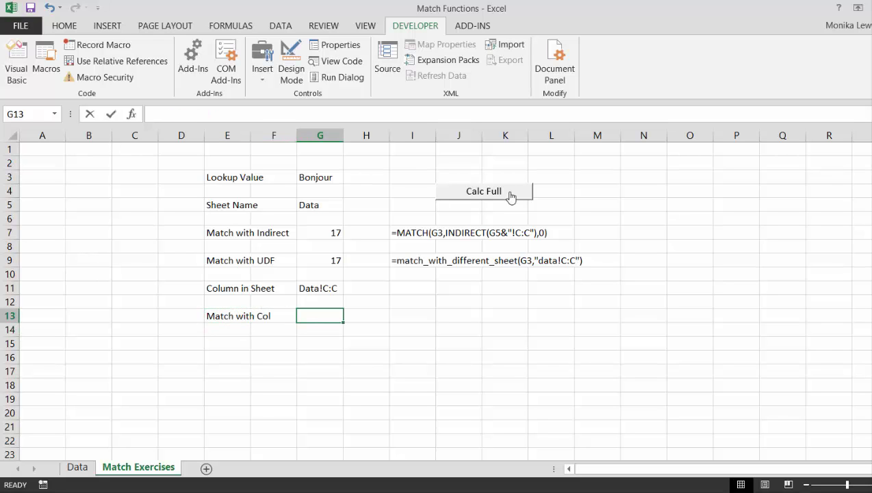
{"action": "type", "text": "mat"}
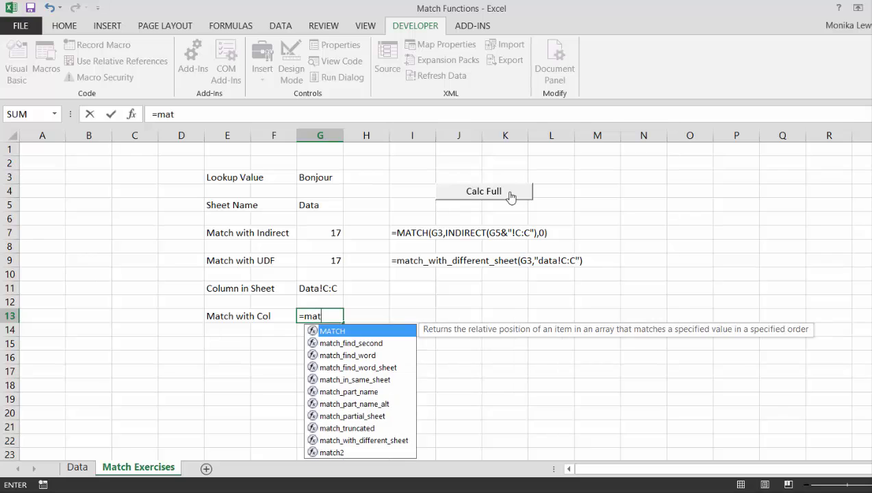
{"action": "key", "text": "Down"}
{"action": "key", "text": "Down"}
{"action": "key", "text": "Down"}
{"action": "key", "text": "Down"}
{"action": "key", "text": "Down"}
{"action": "key", "text": "Down"}
{"action": "key", "text": "Down"}
{"action": "key", "text": "Down"}
{"action": "key", "text": "Down"}
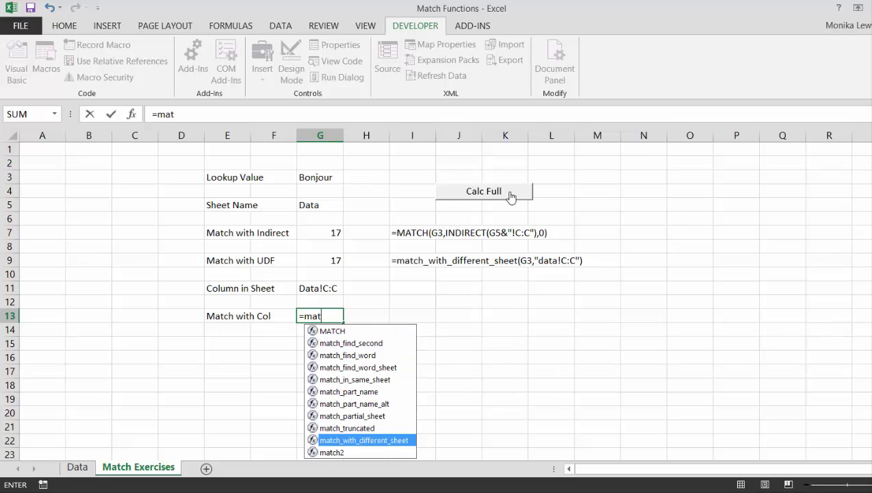
{"action": "key", "text": "Tab"}
{"action": "key", "text": "Up"}
{"action": "key", "text": "Up"}
{"action": "key", "text": "Up"}
{"action": "key", "text": "Up"}
{"action": "key", "text": "Up"}
{"action": "key", "text": "Up"}
{"action": "key", "text": "Up"}
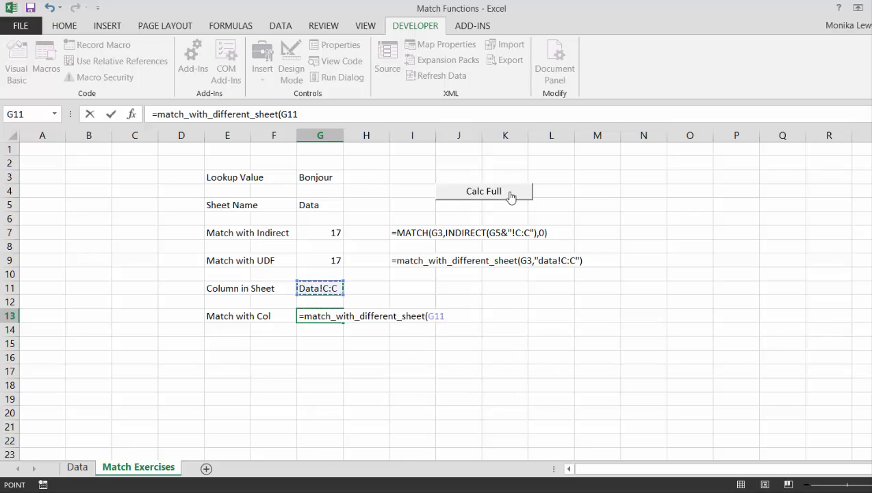
{"action": "key", "text": "Up"}
{"action": "key", "text": "Up"}
{"action": "key", "text": "Up"}
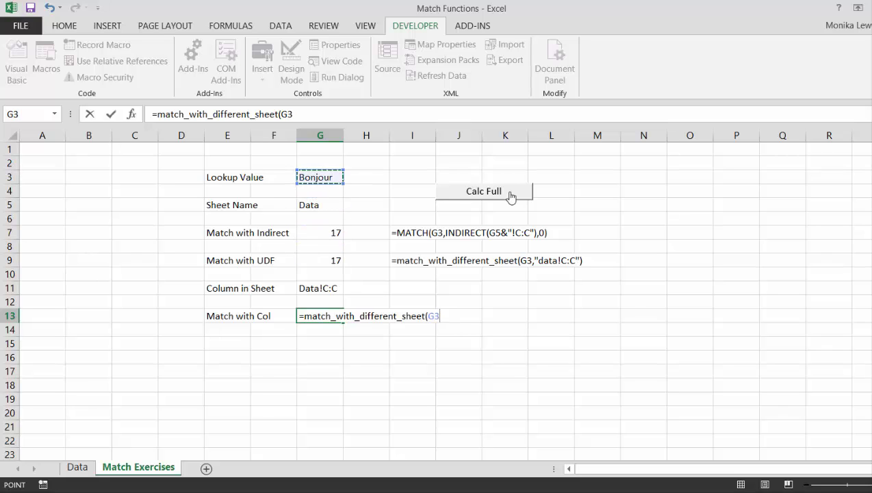
{"action": "type", "text": ","}
{"action": "key", "text": "Up"}
{"action": "key", "text": "Up"}
{"action": "key", "text": "Up"}
{"action": "key", "text": "Down"}
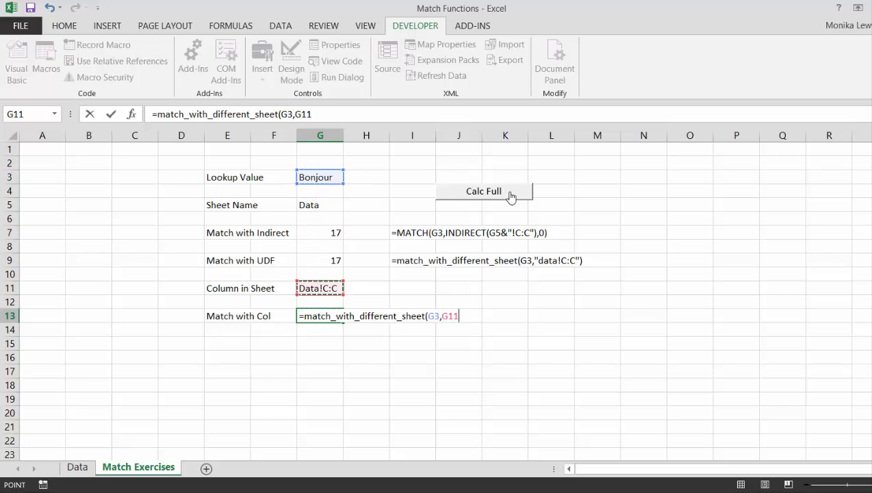
{"action": "key", "text": "Return"}
{"action": "key", "text": "Up"}
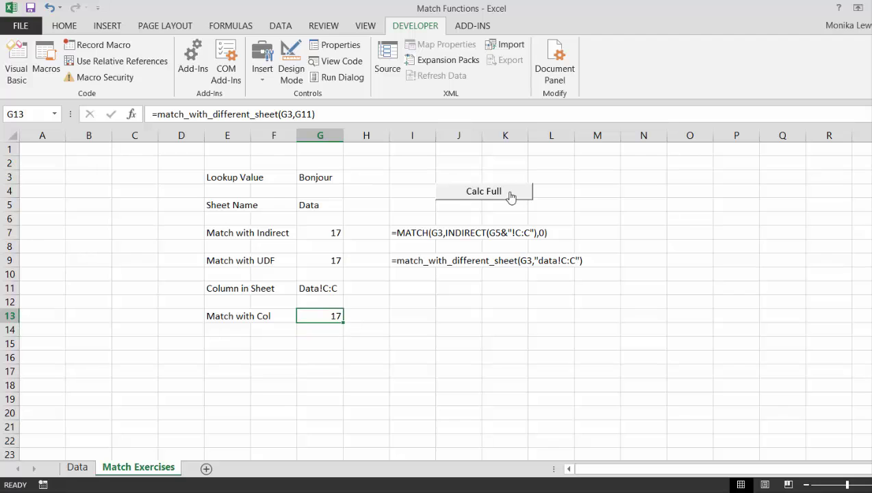
Step: Delete four rows at row 11 of the Data sheet
{"action": "key", "text": "ctrl+Page_Up"}
{"action": "key", "text": "Down"}
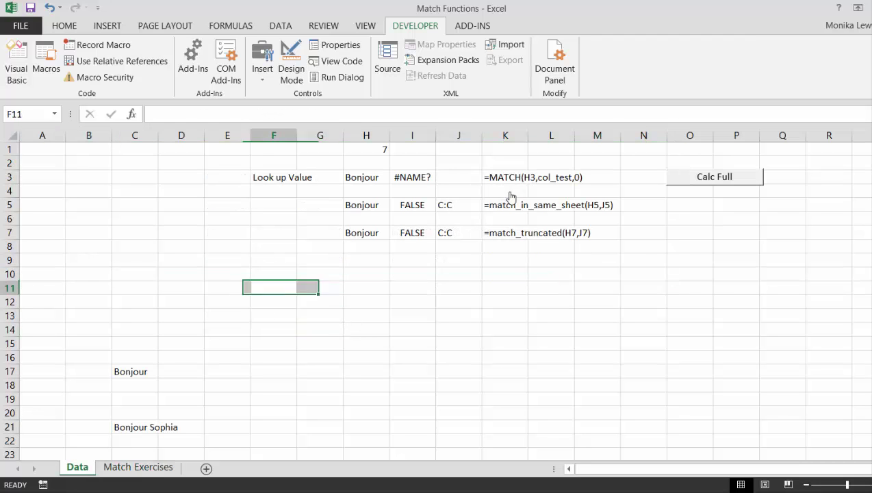
{"action": "key", "text": "shift+space"}
{"action": "key", "text": "ctrl+minus"}
{"action": "key", "text": "ctrl+minus"}
{"action": "key", "text": "ctrl+minus"}
{"action": "key", "text": "ctrl+minus"}
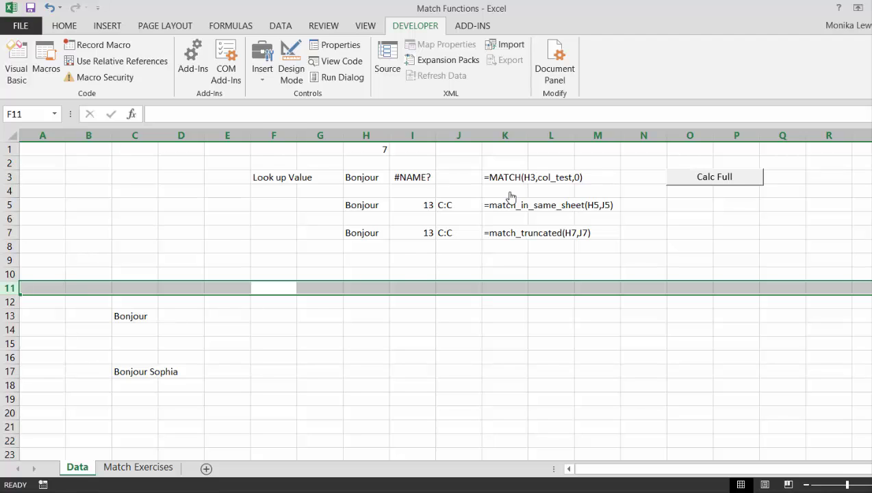
Step: Return to the Match Exercises sheet, check the match results in column G and run Calc Full
{"action": "key", "text": "ctrl+Page_Down"}
{"action": "key", "text": "Up"}
{"action": "key", "text": "Up"}
{"action": "key", "text": "Up"}
{"action": "key", "text": "Up"}
{"action": "key", "text": "Up"}
{"action": "key", "text": "Up"}
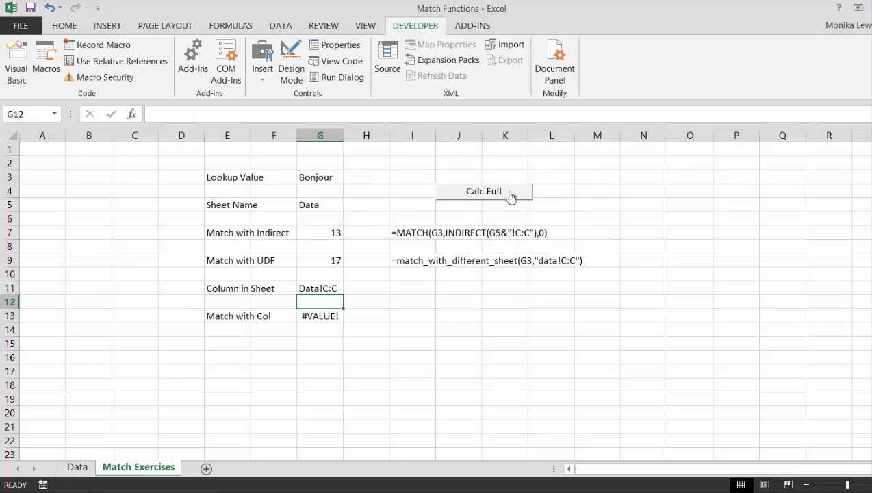
{"action": "key", "text": "Down"}
{"action": "key", "text": "Down"}
{"action": "key", "text": "Down"}
{"action": "key", "text": "Down"}
{"action": "key", "text": "Down"}
{"action": "key", "text": "Down"}
{"action": "key", "text": "Down"}
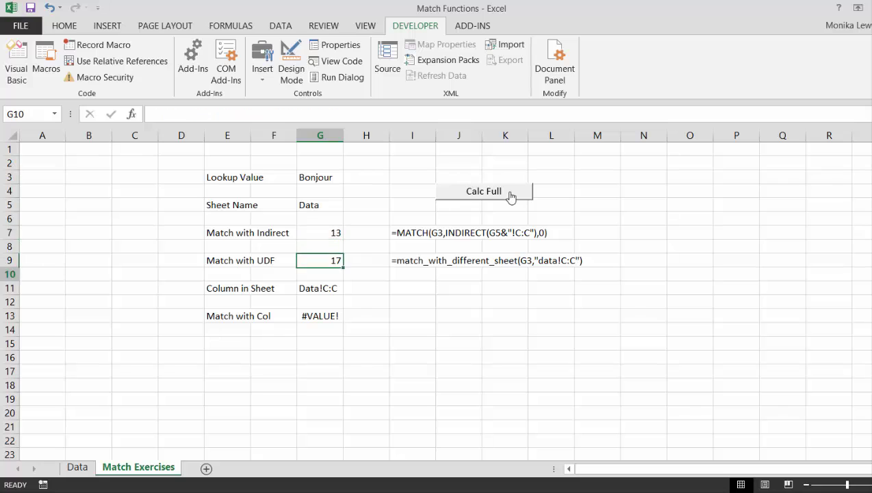
{"action": "key", "text": "Up"}
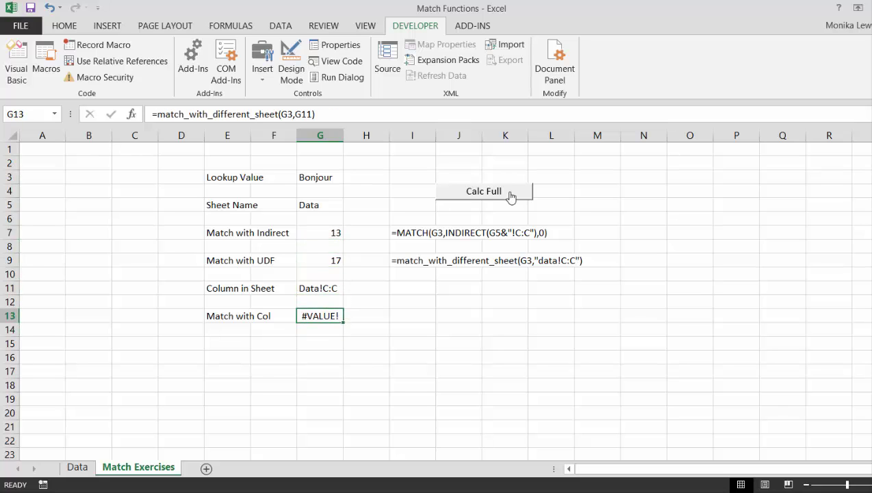
{"action": "left_click", "coordinate": [510, 194]}
{"action": "key", "text": "Up"}
{"action": "key", "text": "Up"}
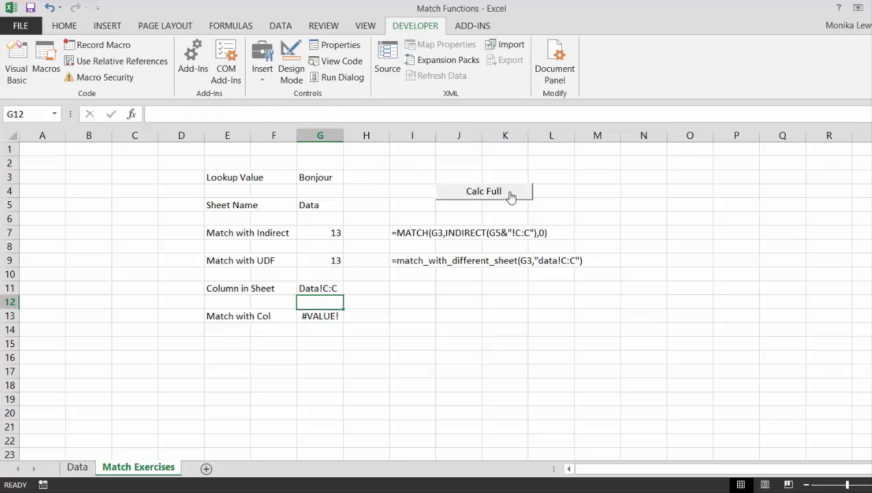
Step: Re-enter the unchanged G13 formula to force it to recalculate
{"action": "key", "text": "Down"}
{"action": "key", "text": "Down"}
{"action": "key", "text": "F2"}
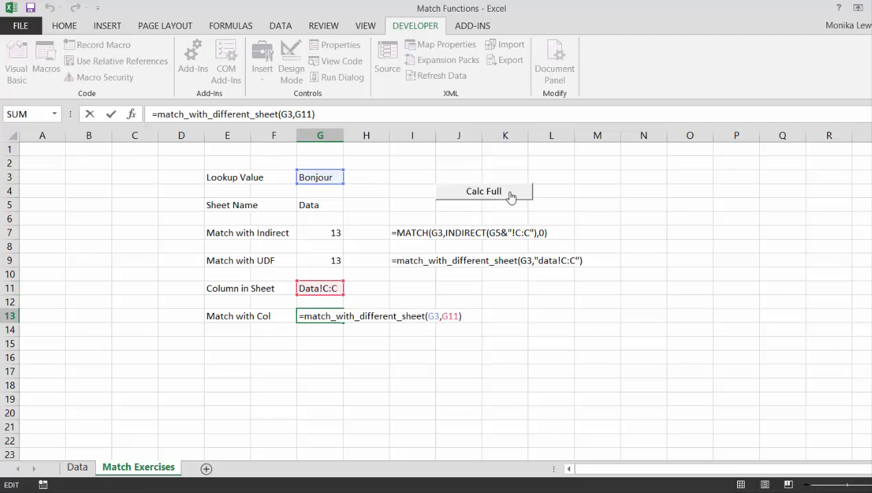
{"action": "key", "text": "Return"}
{"action": "key", "text": "Up"}
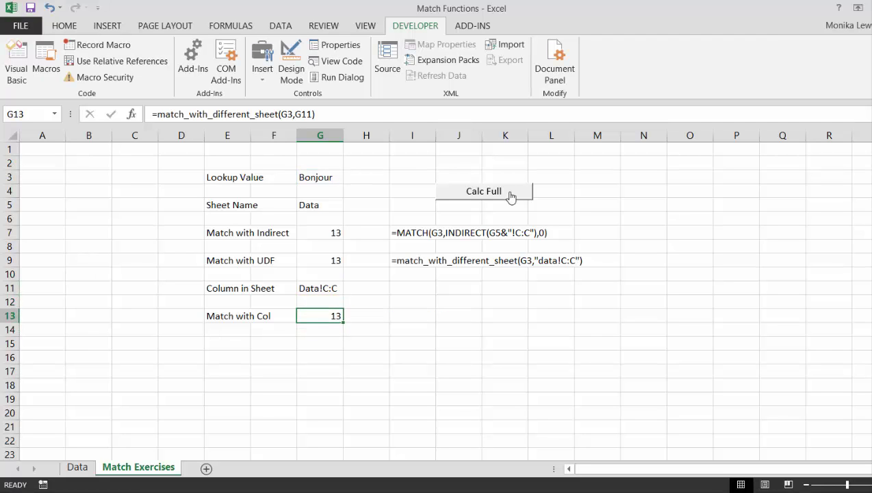
Step: Delete two rows at row 10 of the Data sheet
{"action": "key", "text": "ctrl+Page_Up"}
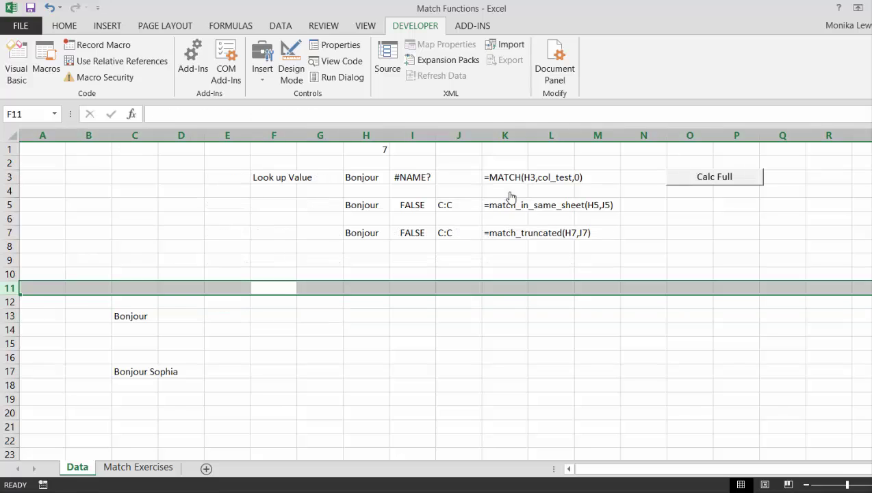
{"action": "key", "text": "Up"}
{"action": "key", "text": "shift+space"}
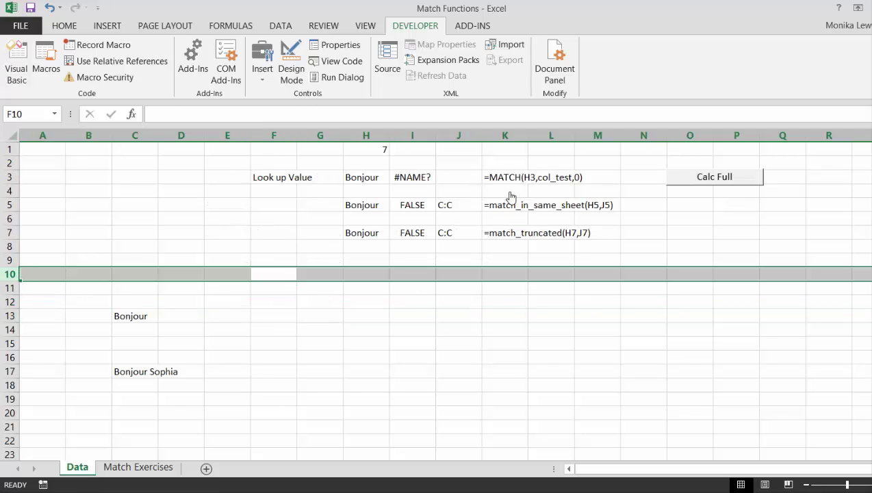
{"action": "key", "text": "ctrl+minus"}
{"action": "key", "text": "ctrl+minus"}
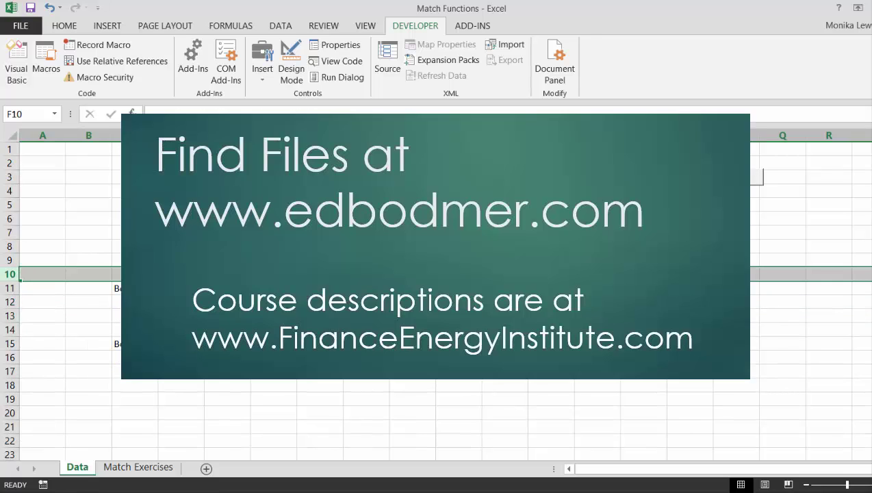
Step: Return to the Match Exercises sheet and recalculate the Match with Col result by re-entering its formula
{"action": "key", "text": "ctrl+Page_Down"}
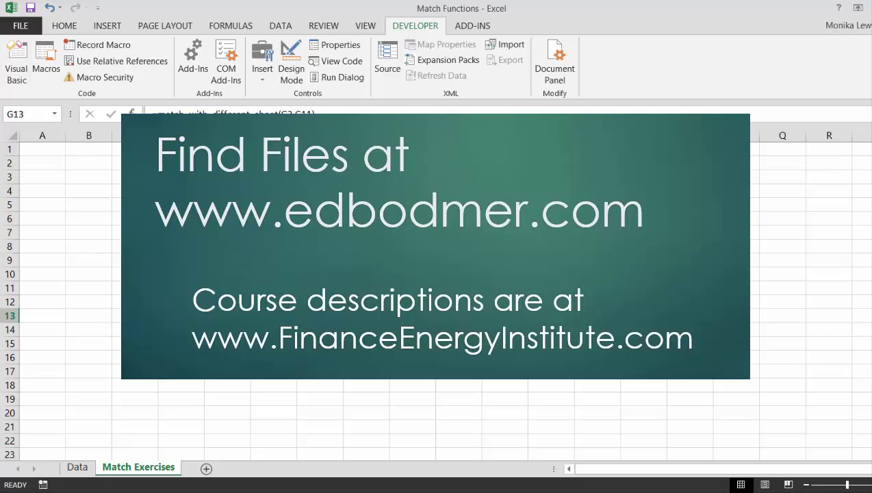
{"action": "key", "text": "Left"}
{"action": "key", "text": "Right"}
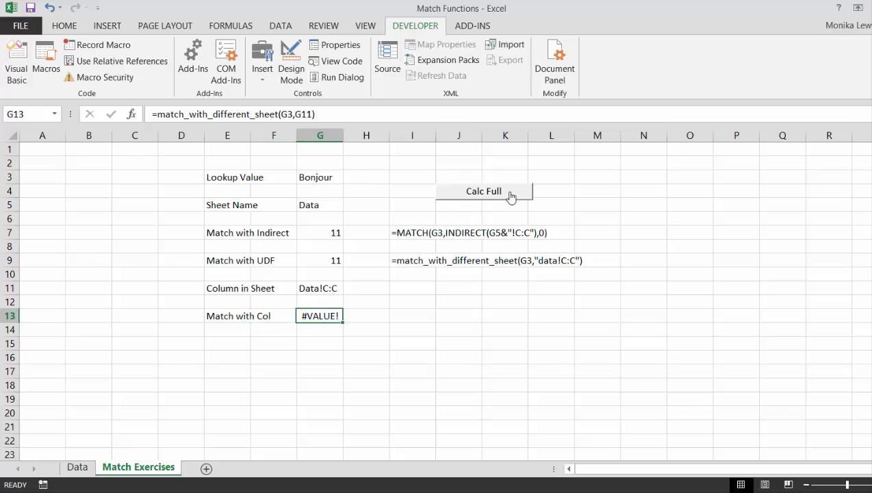
{"action": "key", "text": "F2"}
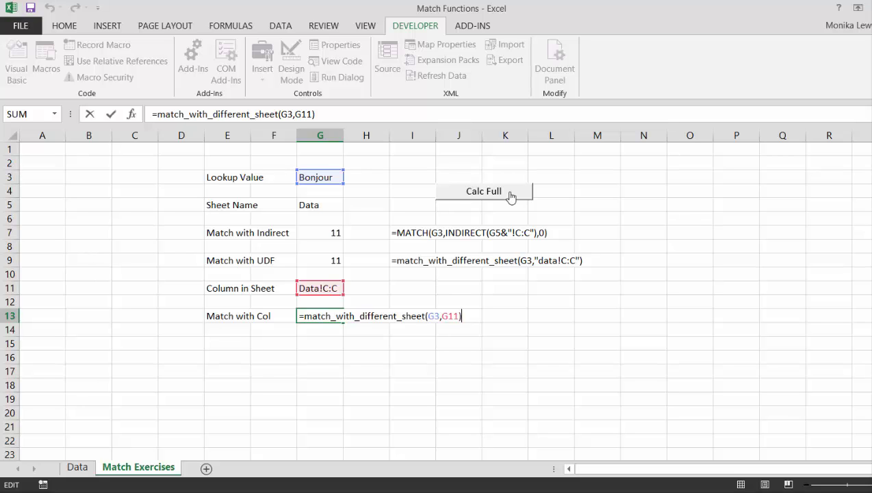
{"action": "key", "text": "Return"}
{"action": "key", "text": "Up"}
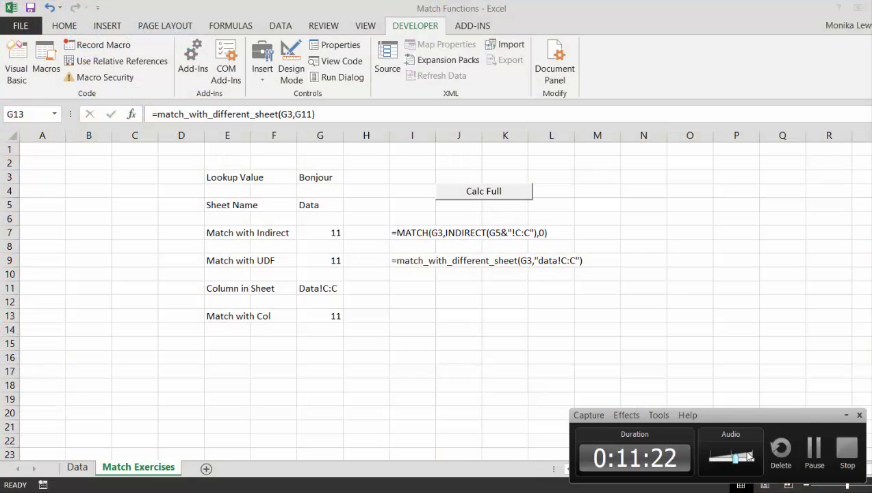
{"action": "left_click", "coordinate": [813, 451]}
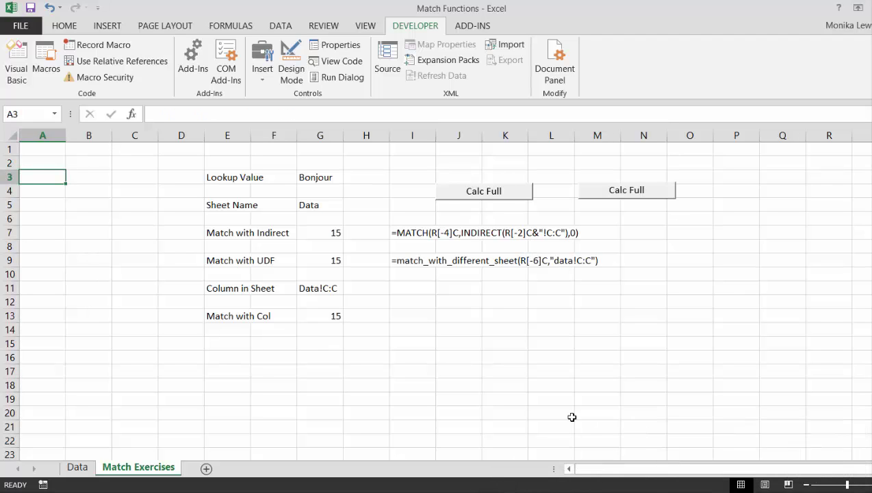
Step: Delete rows at row 11 of the Data sheet, above the Bonjour entry
{"action": "key", "text": "ctrl+Page_Up"}
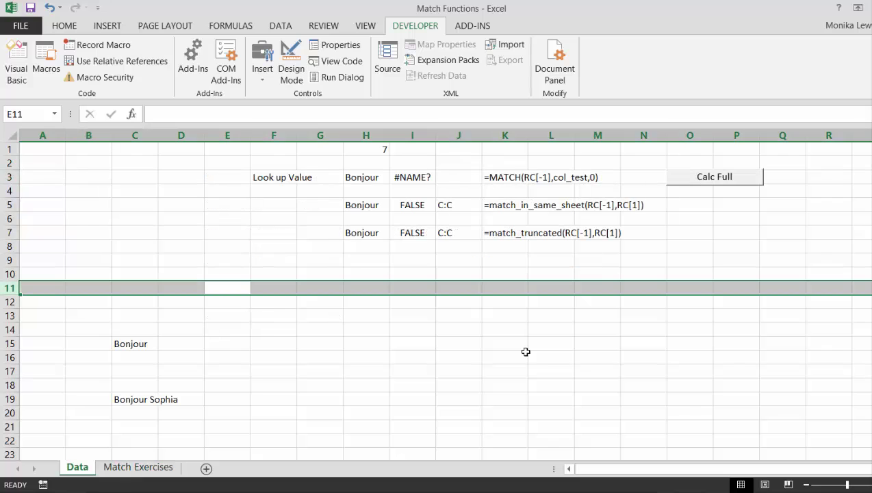
{"action": "key", "text": "ctrl+minus"}
{"action": "key", "text": "ctrl+minus"}
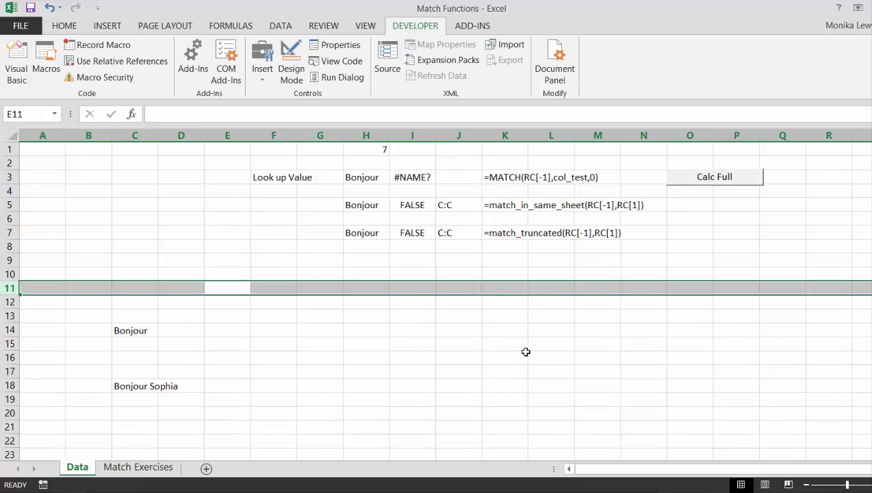
Step: Return to the Match Exercises sheet and re-enter the unchanged Column in Sheet formula in G11 to recalculate Match with Col
{"action": "key", "text": "ctrl+Page_Down"}
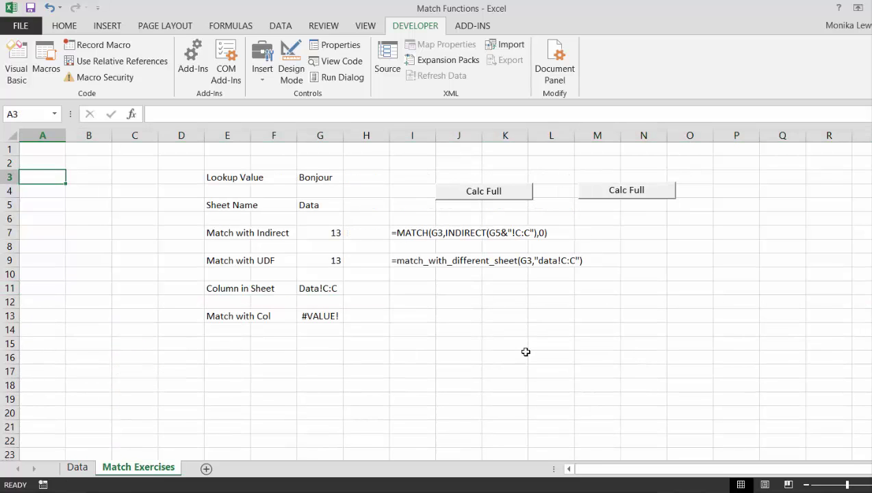
{"action": "key", "text": "Down"}
{"action": "key", "text": "Down"}
{"action": "key", "text": "Down"}
{"action": "key", "text": "Down"}
{"action": "key", "text": "Down"}
{"action": "key", "text": "Down"}
{"action": "key", "text": "Down"}
{"action": "key", "text": "Down"}
{"action": "key", "text": "Down"}
{"action": "key", "text": "Down"}
{"action": "key", "text": "Down"}
{"action": "key", "text": "Right"}
{"action": "key", "text": "Right"}
{"action": "key", "text": "Right"}
{"action": "key", "text": "Right"}
{"action": "key", "text": "Right"}
{"action": "key", "text": "Right"}
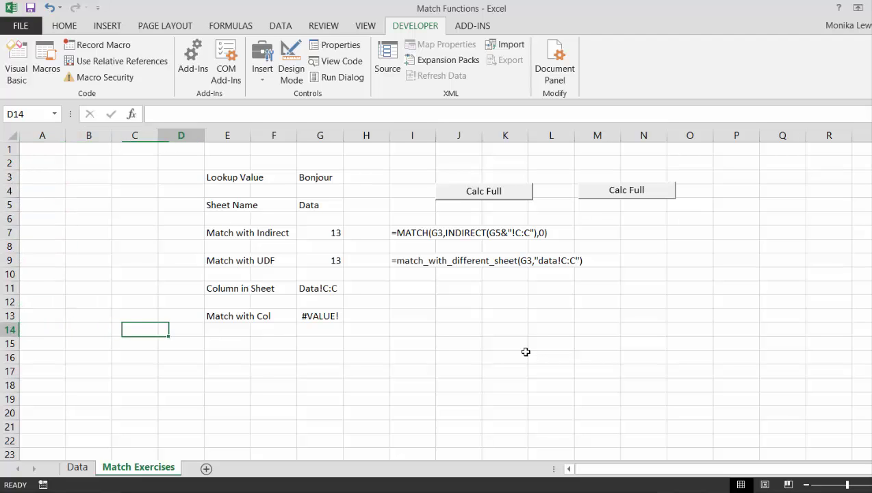
{"action": "key", "text": "Up"}
{"action": "key", "text": "Up"}
{"action": "key", "text": "Up"}
{"action": "key", "text": "F2"}
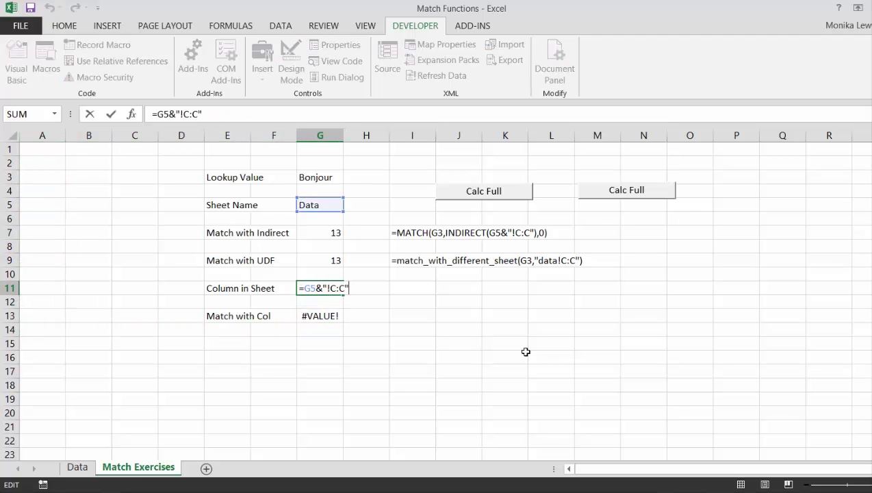
{"action": "key", "text": "Return"}
{"action": "key", "text": "Up"}
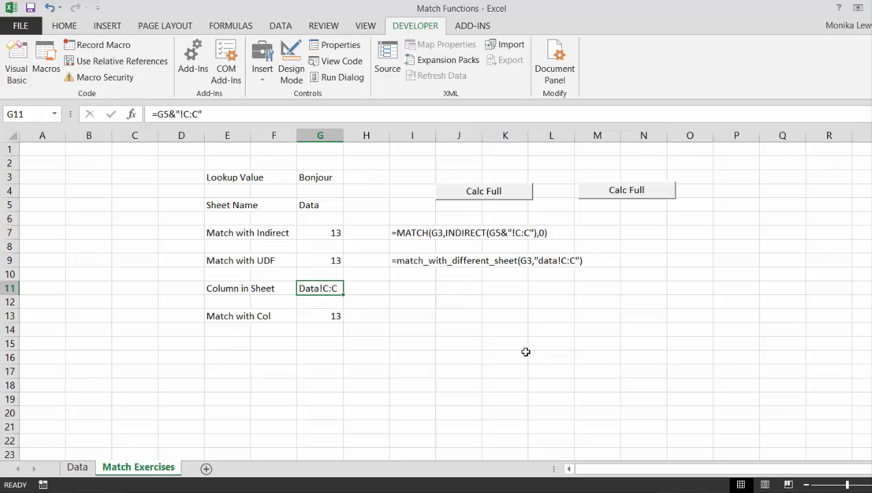
Step: Insert three rows at row 11 of the Data sheet, above the Bonjour entry
{"action": "key", "text": "ctrl+Page_Up"}
{"action": "key", "text": "ctrl+shift+equal"}
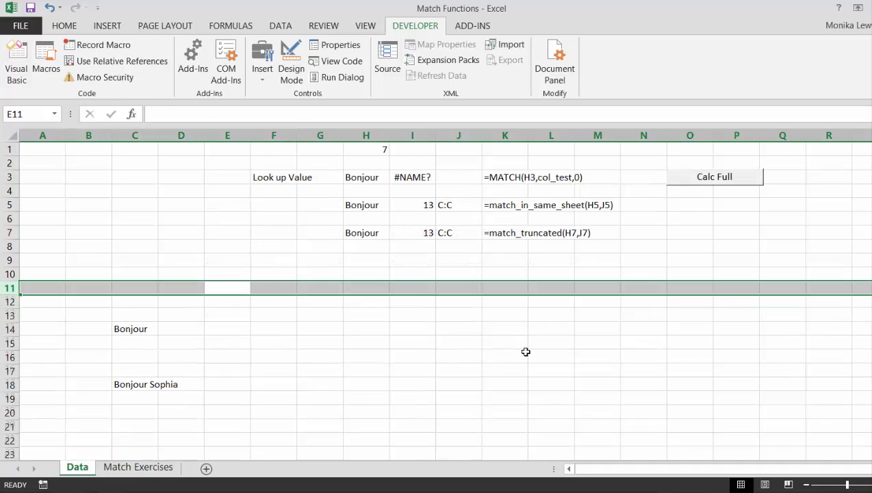
{"action": "key", "text": "ctrl+shift+equal"}
{"action": "key", "text": "ctrl+shift+equal"}
Step: Return to the Match Exercises sheet and re-enter the blank cell I11 to recalculate the Match with Col result
{"action": "key", "text": "ctrl+Page_Down"}
{"action": "key", "text": "Left"}
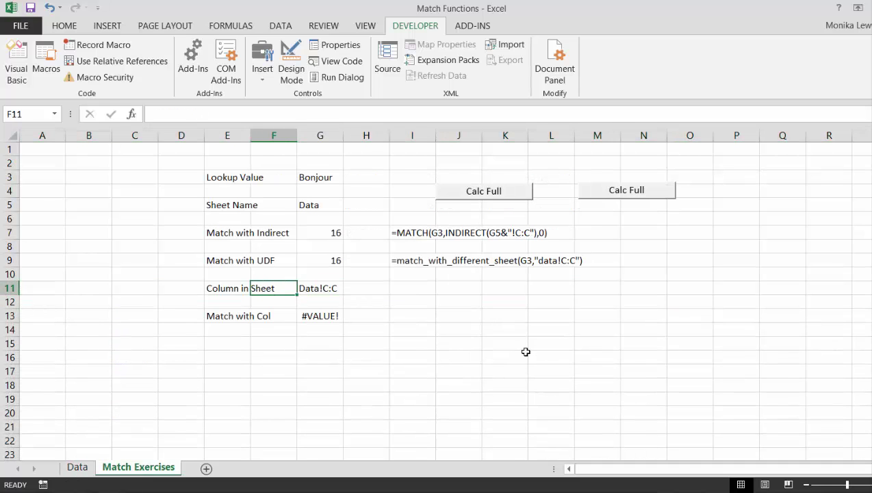
{"action": "key", "text": "Right"}
{"action": "key", "text": "Right"}
{"action": "key", "text": "Right"}
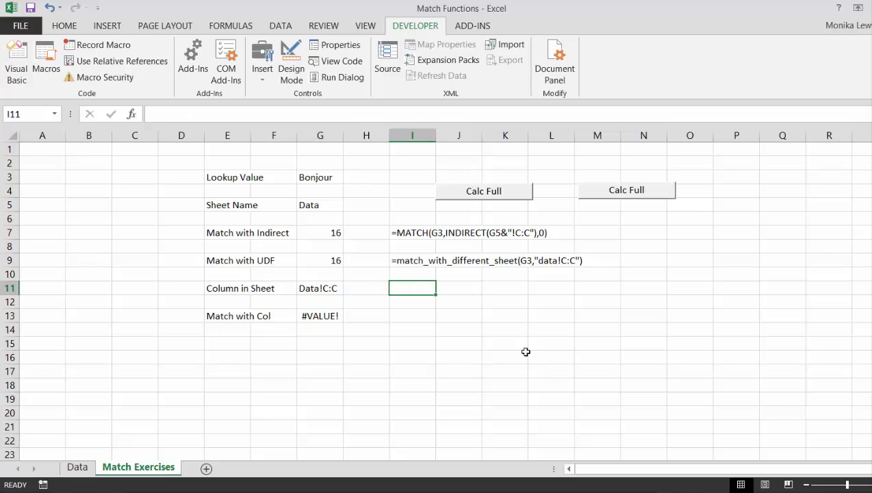
{"action": "key", "text": "F2"}
{"action": "key", "text": "Return"}
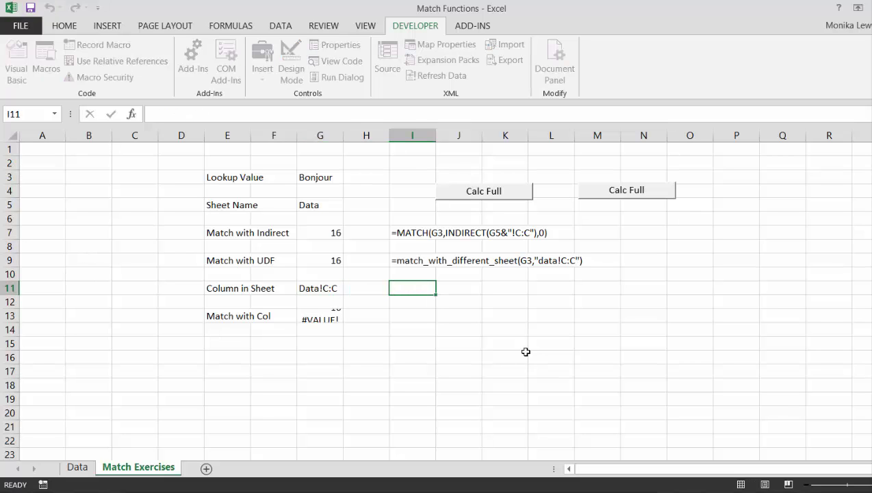
{"action": "key", "text": "Right"}
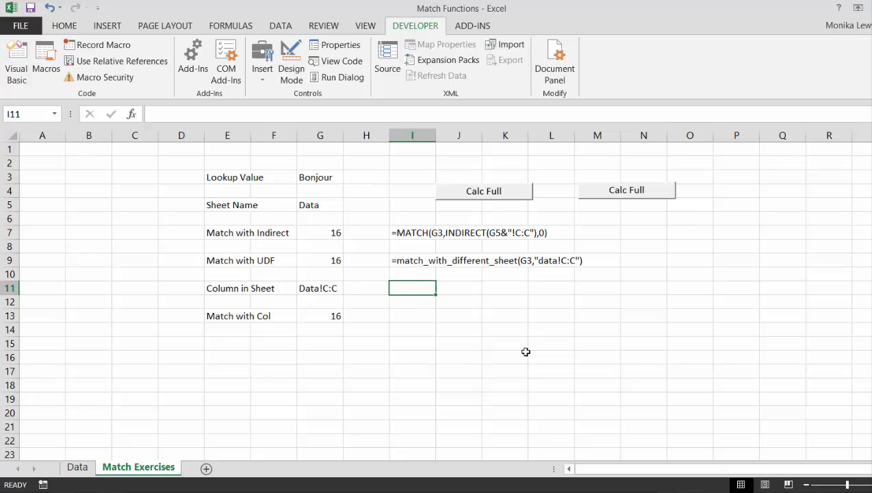
Step: Delete the duplicate Calc Full button above columns M and N of the Match Exercises sheet
{"action": "right_click", "coordinate": [600, 199]}
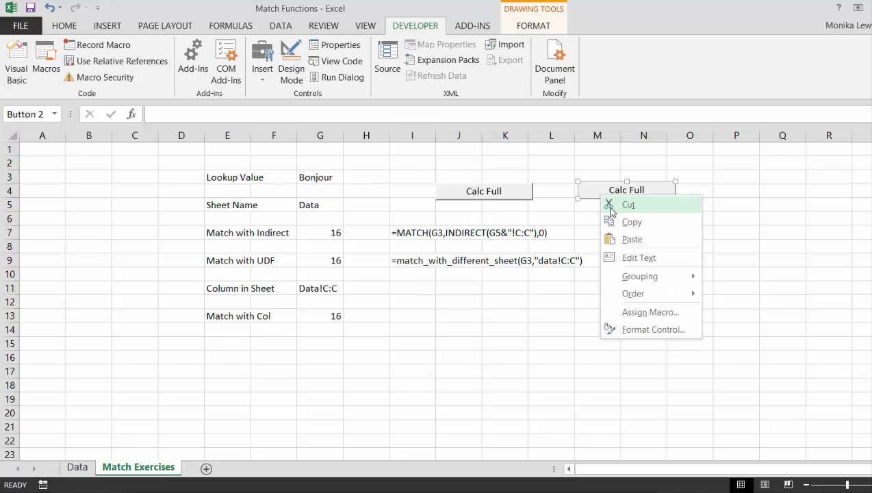
{"action": "key", "text": "Escape"}
{"action": "key", "text": "Delete"}
Step: Open the code of the calc macro assigned to the remaining Calc Full button
{"action": "right_click", "coordinate": [502, 193]}
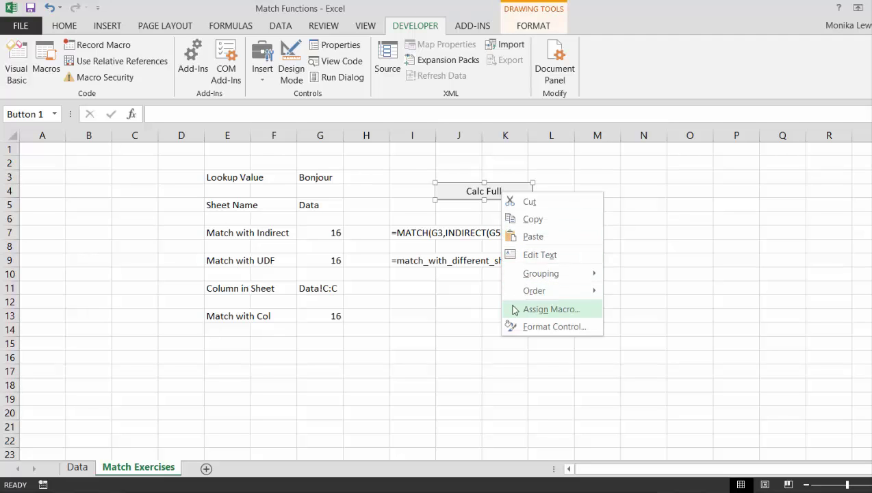
{"action": "left_click", "coordinate": [541, 309]}
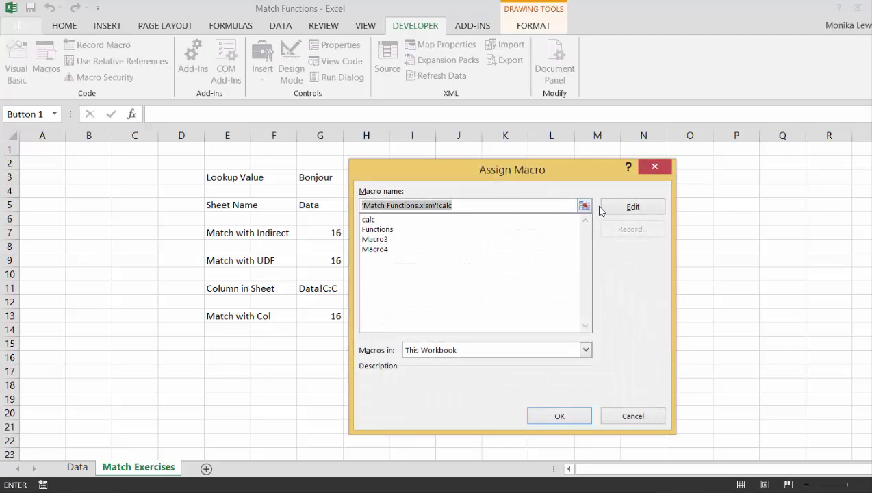
{"action": "left_click", "coordinate": [630, 208]}
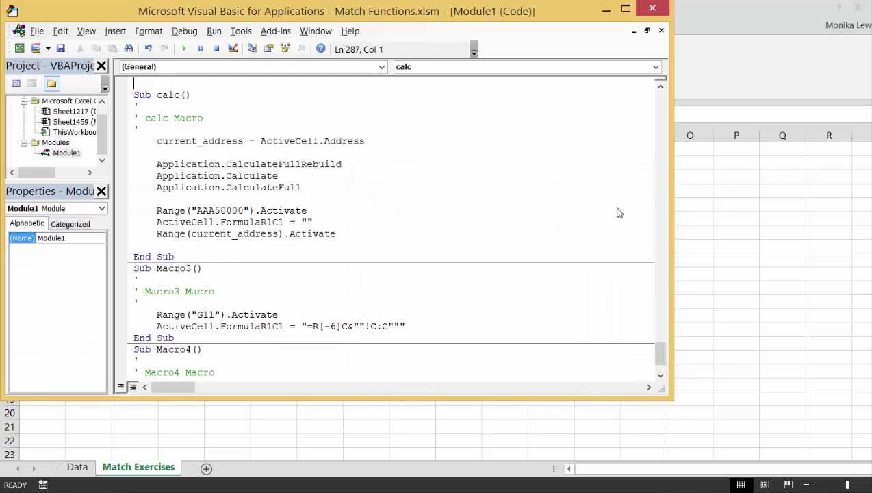
Step: Examine the calc macro's full-recalculation calls and the lines that write a blank to AAA50000 and reactivate the original cell
{"action": "key", "text": "Down"}
{"action": "key", "text": "Down"}
{"action": "key", "text": "Down"}
{"action": "key", "text": "Down"}
{"action": "key", "text": "Down"}
{"action": "key", "text": "Down"}
{"action": "key", "text": "Down"}
{"action": "key", "text": "Down"}
{"action": "key", "text": "Down"}
{"action": "key", "text": "Down"}
{"action": "key", "text": "Down"}
{"action": "key", "text": "Down"}
{"action": "key", "text": "Down"}
{"action": "key", "text": "Up"}
{"action": "key", "text": "Up"}
{"action": "key", "text": "Up"}
{"action": "key", "text": "Up"}
{"action": "key", "text": "Up"}
{"action": "key", "text": "Up"}
{"action": "key", "text": "Up"}
{"action": "key", "text": "Up"}
{"action": "key", "text": "Down"}
{"action": "key", "text": "Down"}
{"action": "key", "text": "Down"}
{"action": "key", "text": "Down"}
{"action": "key", "text": "Down"}
{"action": "key", "text": "Down"}
{"action": "key", "text": "Down"}
{"action": "key", "text": "Down"}
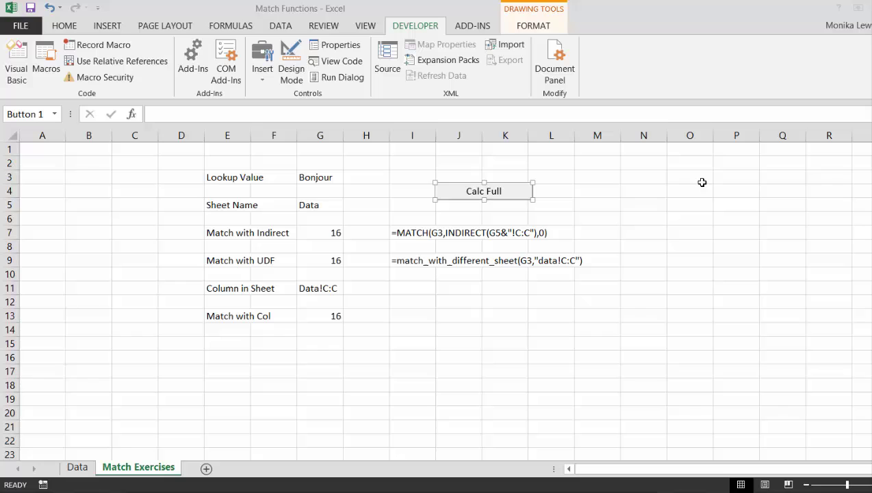
Step: Select cell B2 on the Match Exercises sheet and run the Calc Full macro to recalculate the match formulas
{"action": "left_click", "coordinate": [700, 180]}
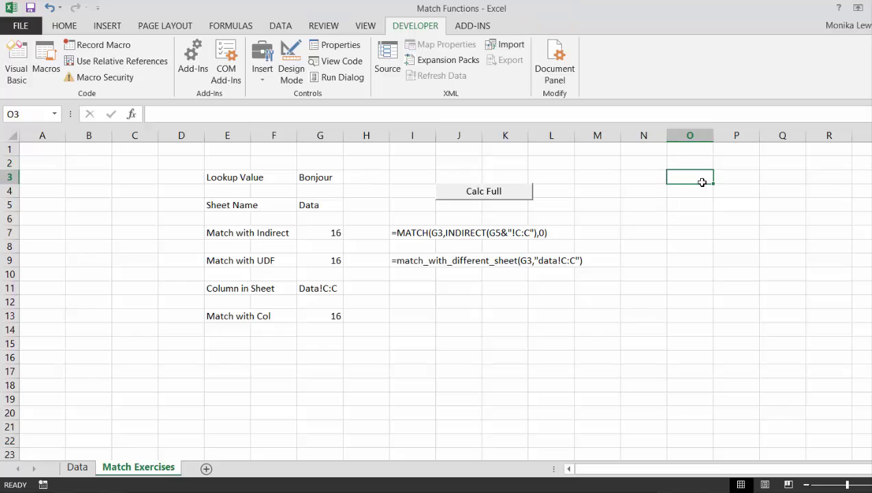
{"action": "left_click", "coordinate": [61, 168]}
{"action": "left_click", "coordinate": [92, 162]}
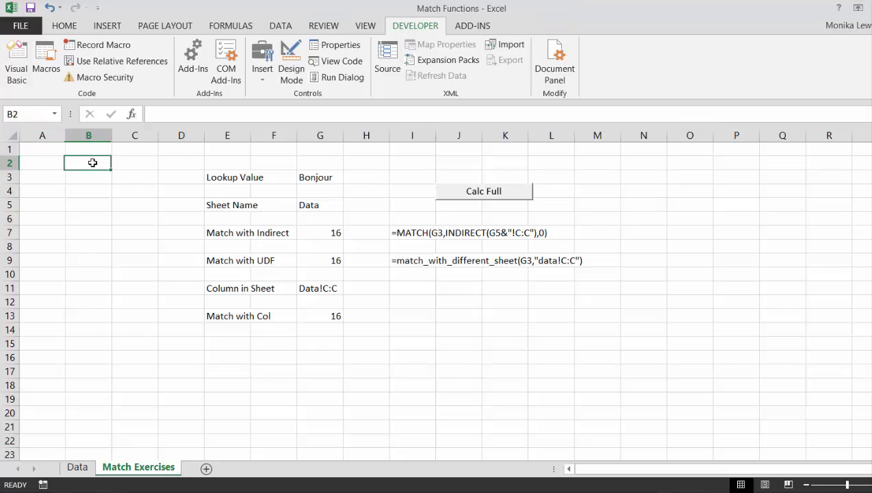
{"action": "left_click", "coordinate": [468, 195]}
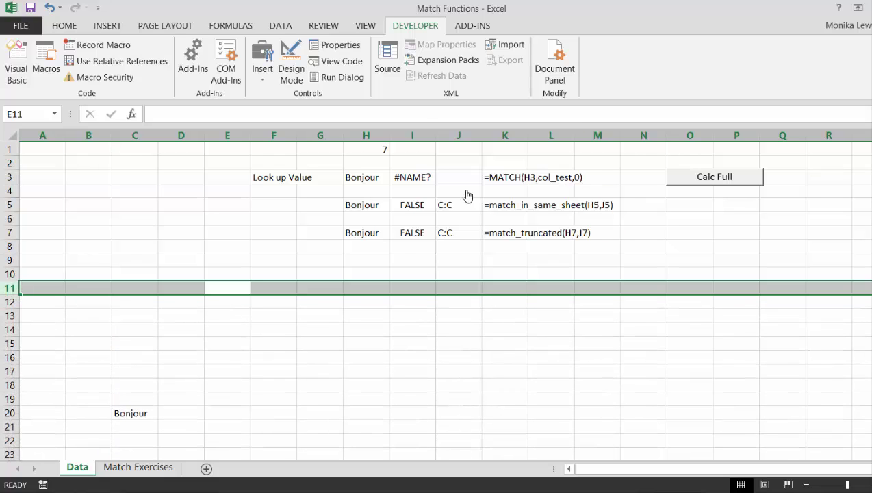
{"action": "left_click", "coordinate": [468, 193]}
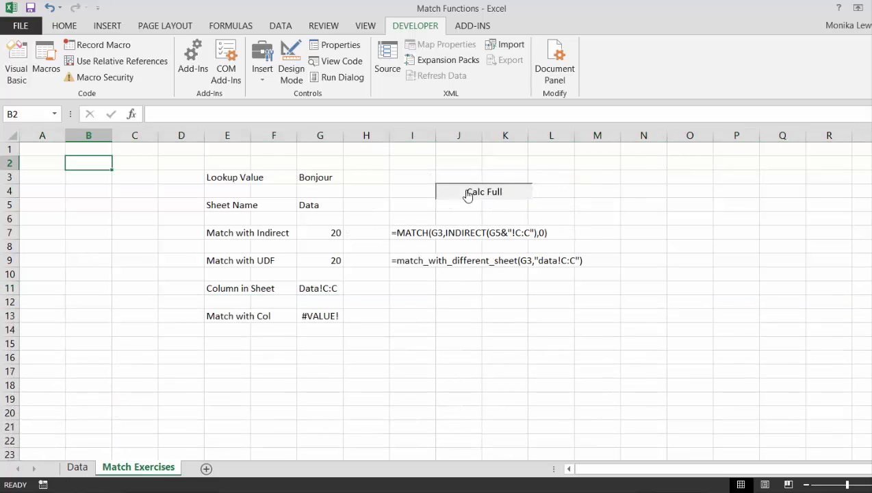